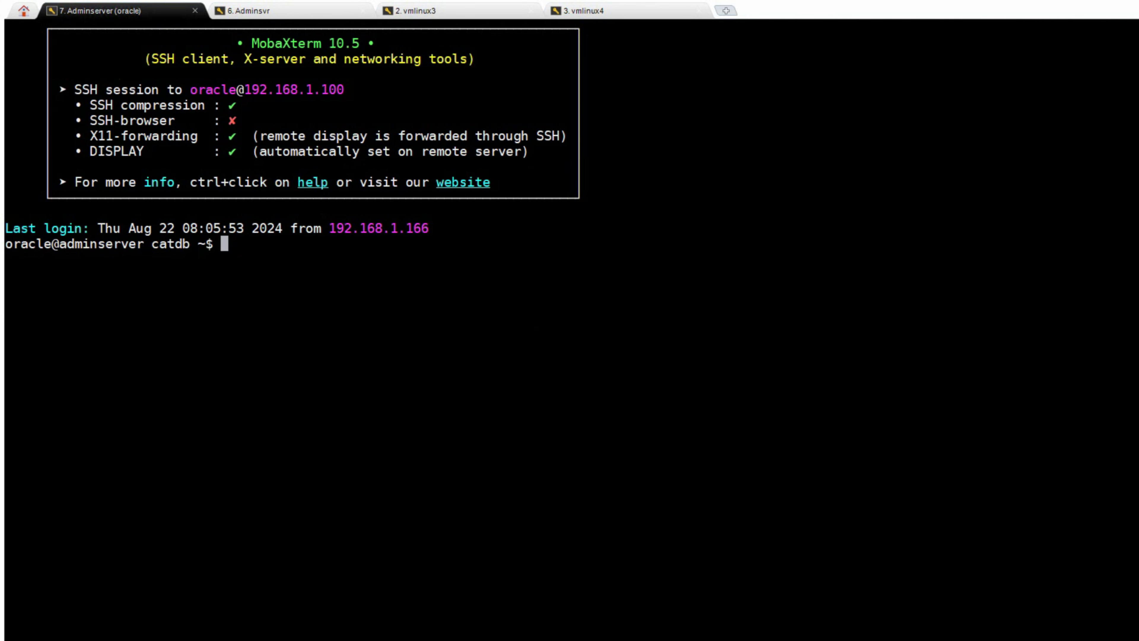
# - Source ~/set_oms.sh and run emctl status oms to confirm WebTier, OMS and JVMD Engine are Up
pyautogui.write('~/set_oms.sh')
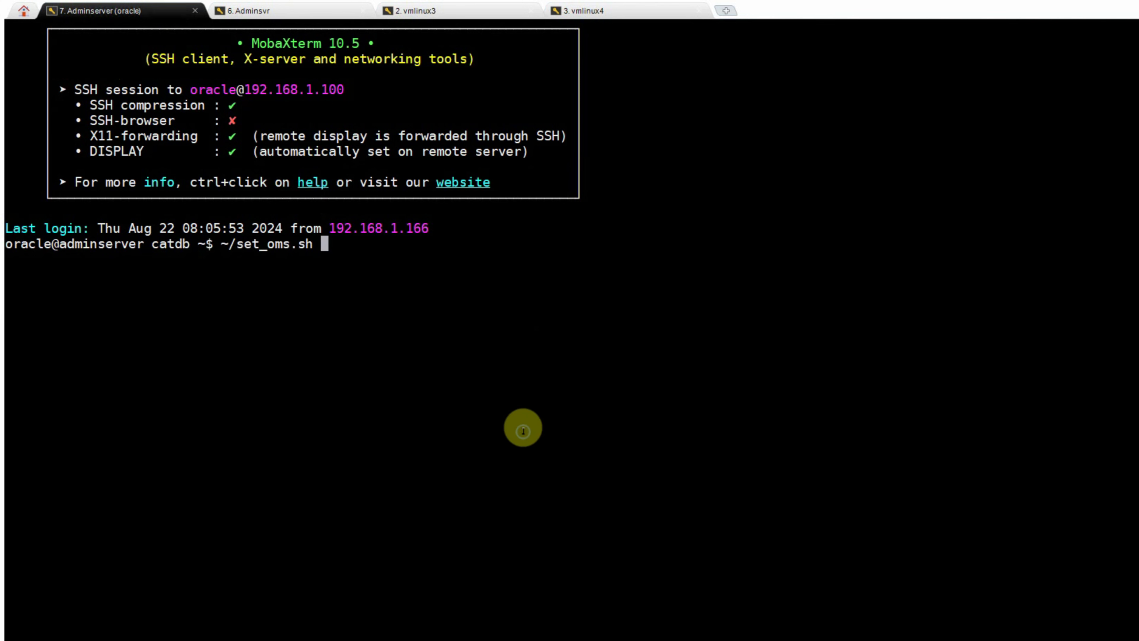
pyautogui.press('Return')
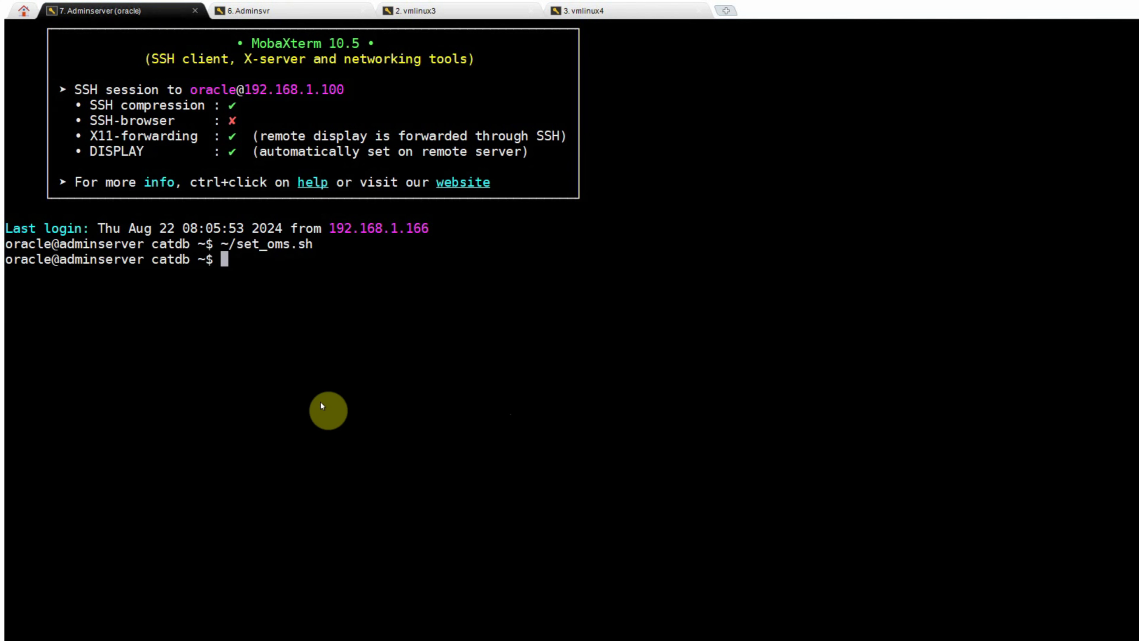
pyautogui.rightClick(312, 369)
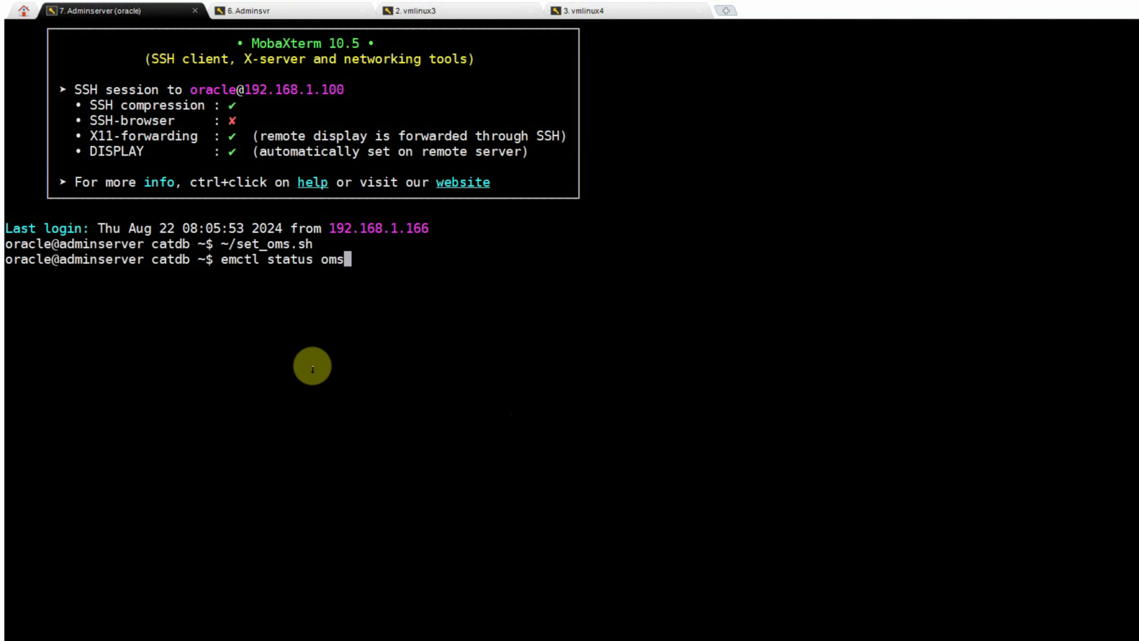
pyautogui.press('Return')
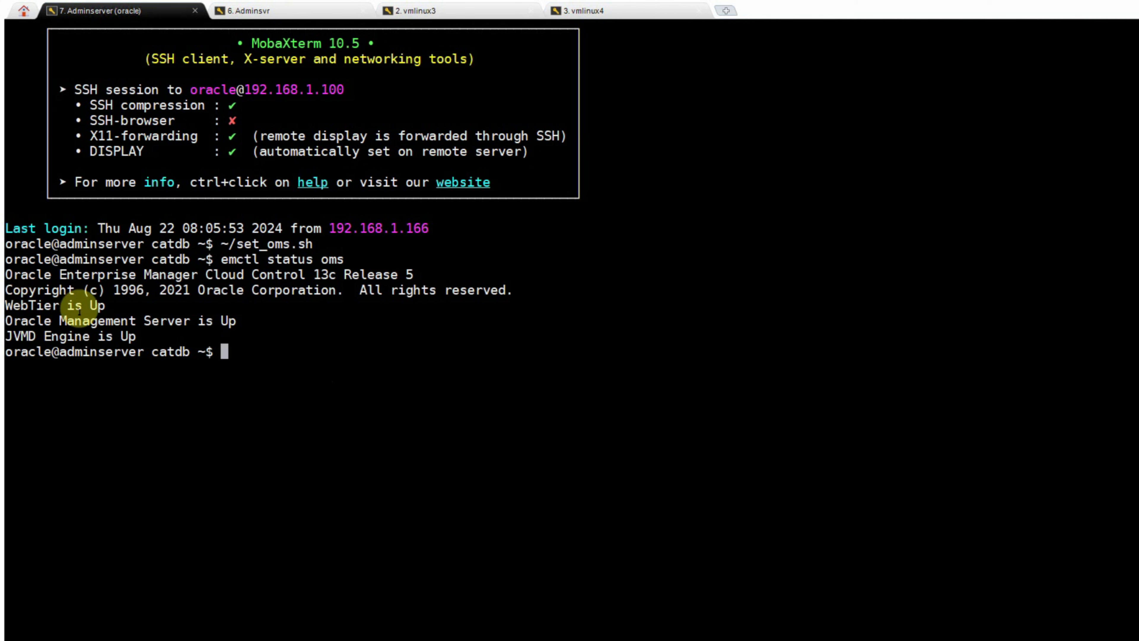
pyautogui.click(287, 11)
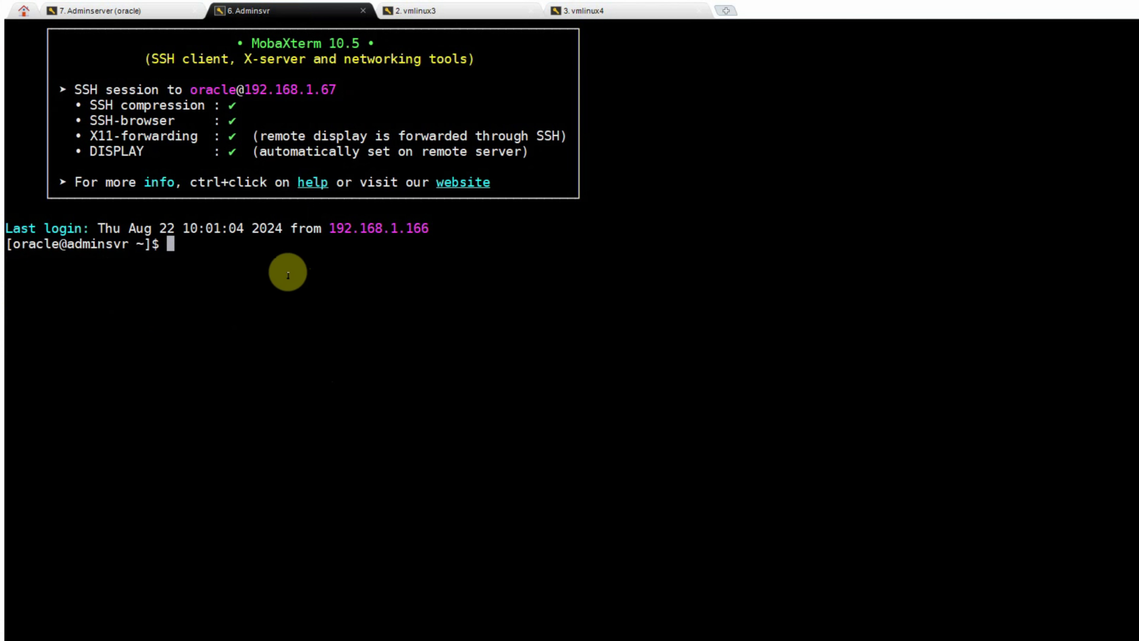
# - Find the Adminsvr agent home via ps -ef | grep emagent and confirm emctl status agent shows Running and Ready
pyautogui.write('ps -ef | grep emagent')
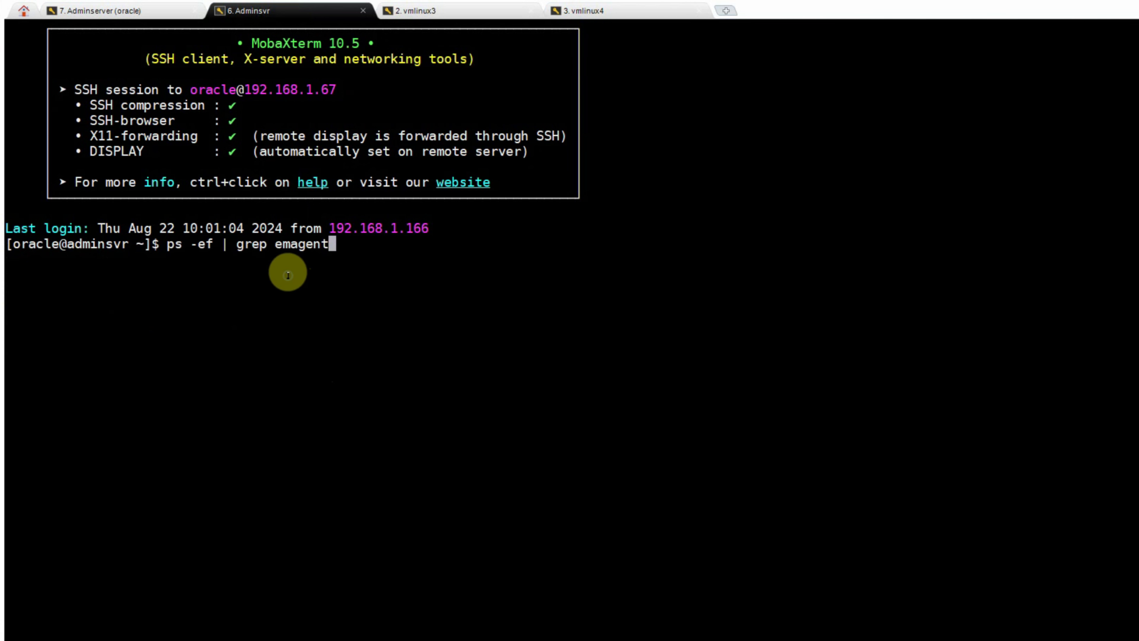
pyautogui.press('Return')
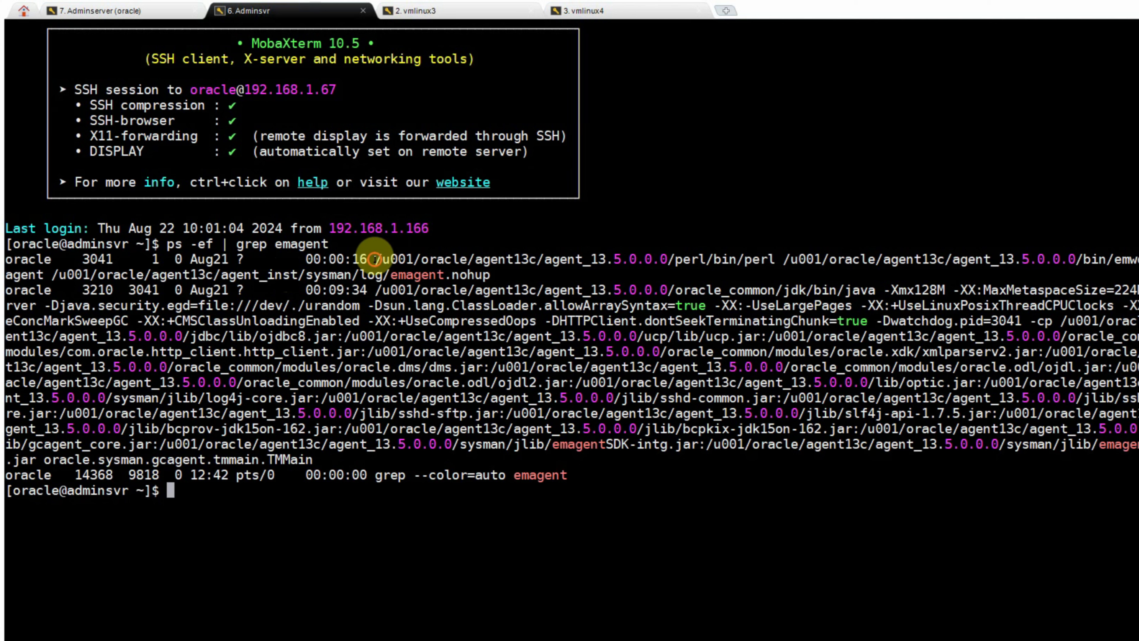
pyautogui.moveTo(376, 259); pyautogui.dragTo(673, 259)
pyautogui.rightClick(311, 515)
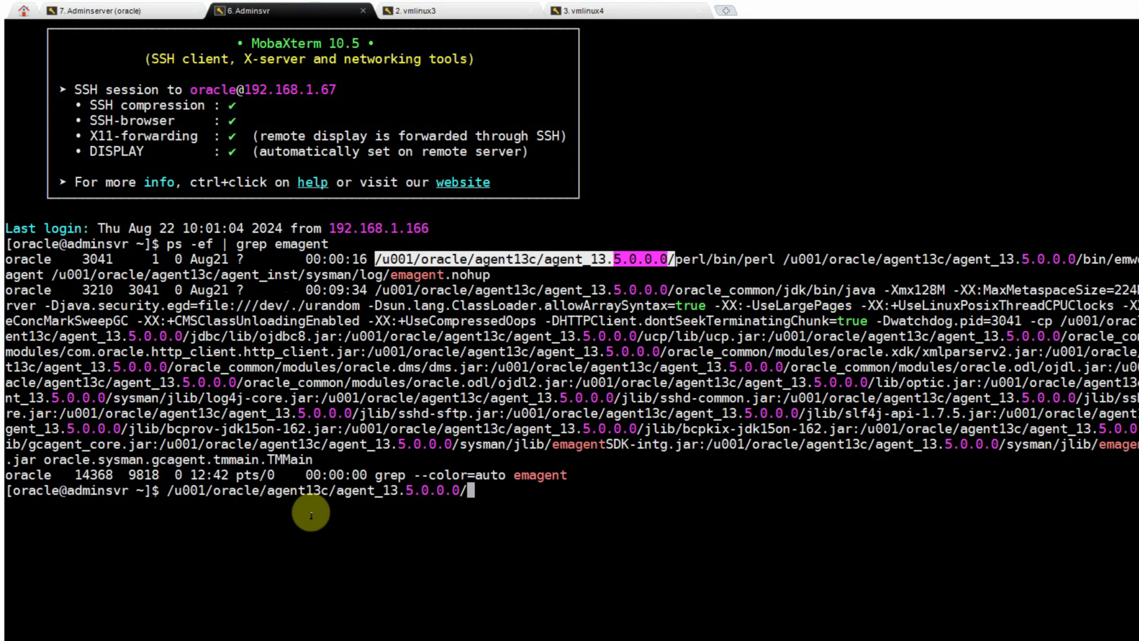
pyautogui.write('bin/emctl status ag')
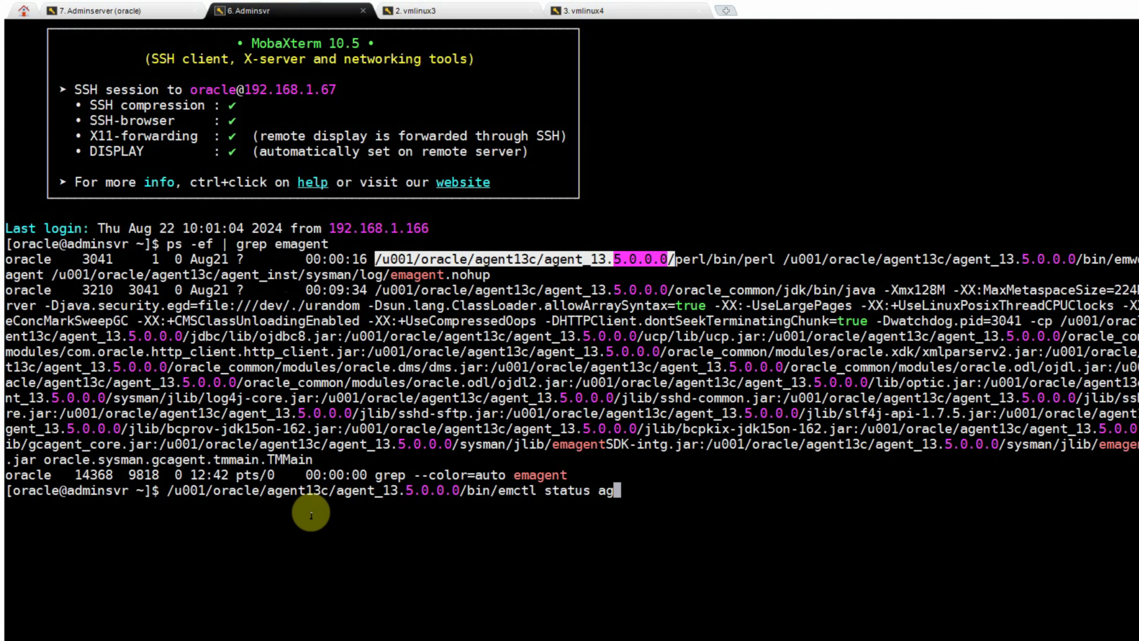
pyautogui.write('ent')
pyautogui.press('Return')
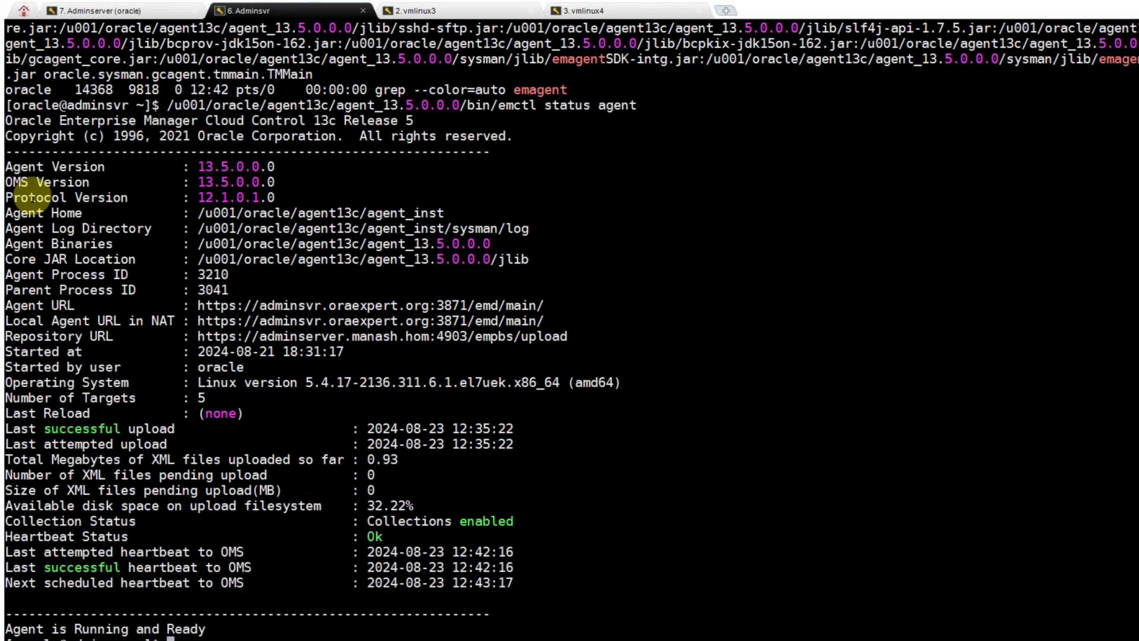
pyautogui.moveTo(9, 162); pyautogui.dragTo(205, 629)
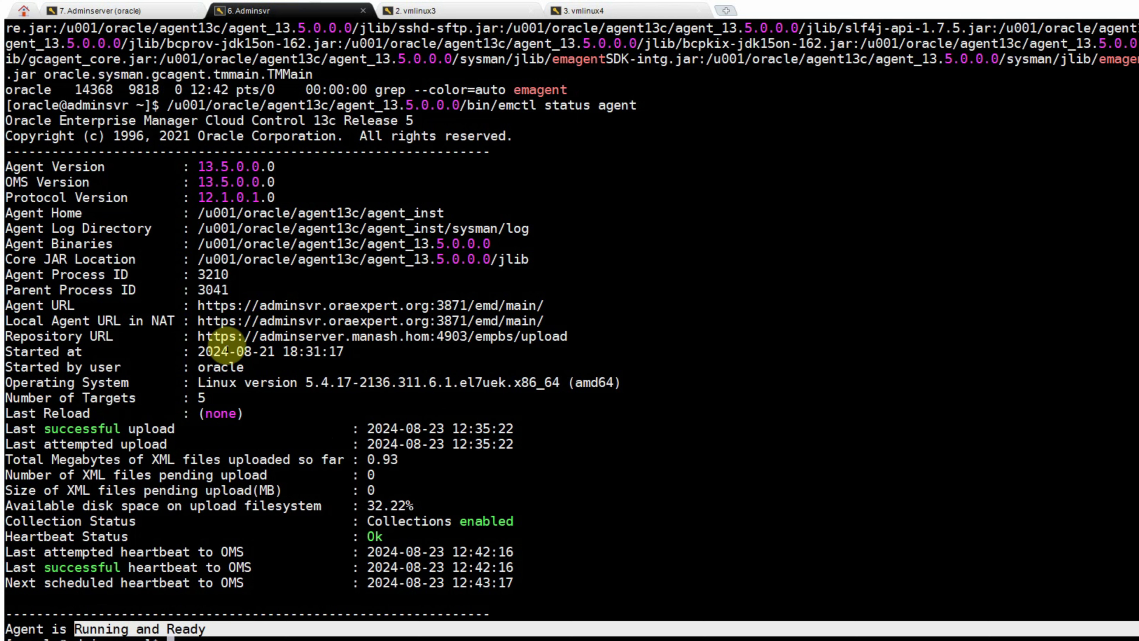
pyautogui.moveTo(260, 337); pyautogui.dragTo(338, 334)
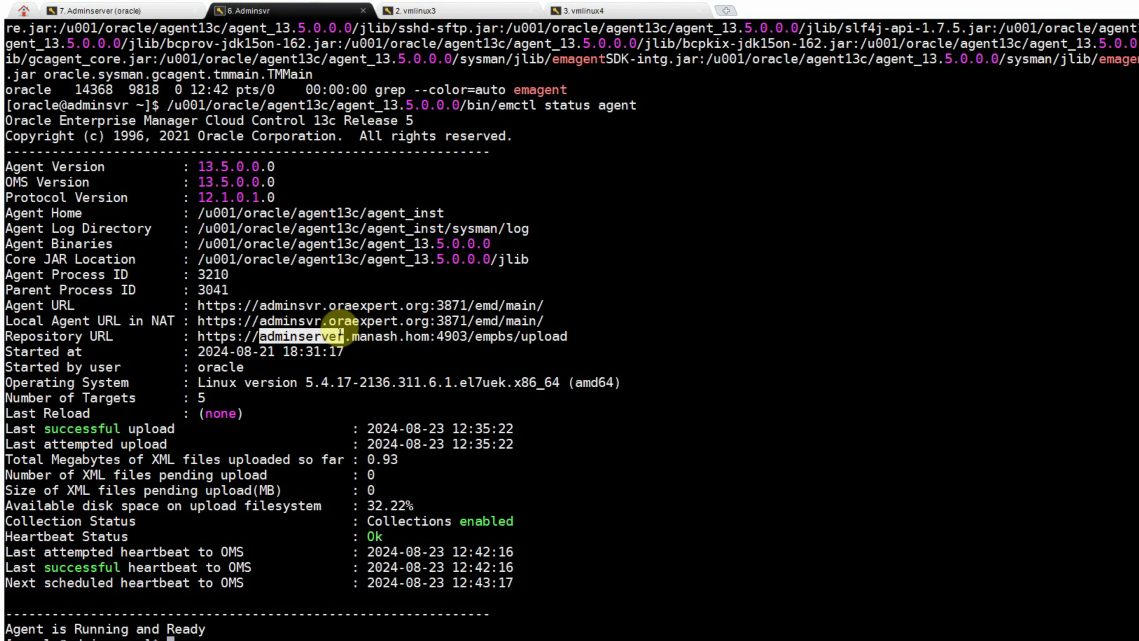
pyautogui.click(432, 15)
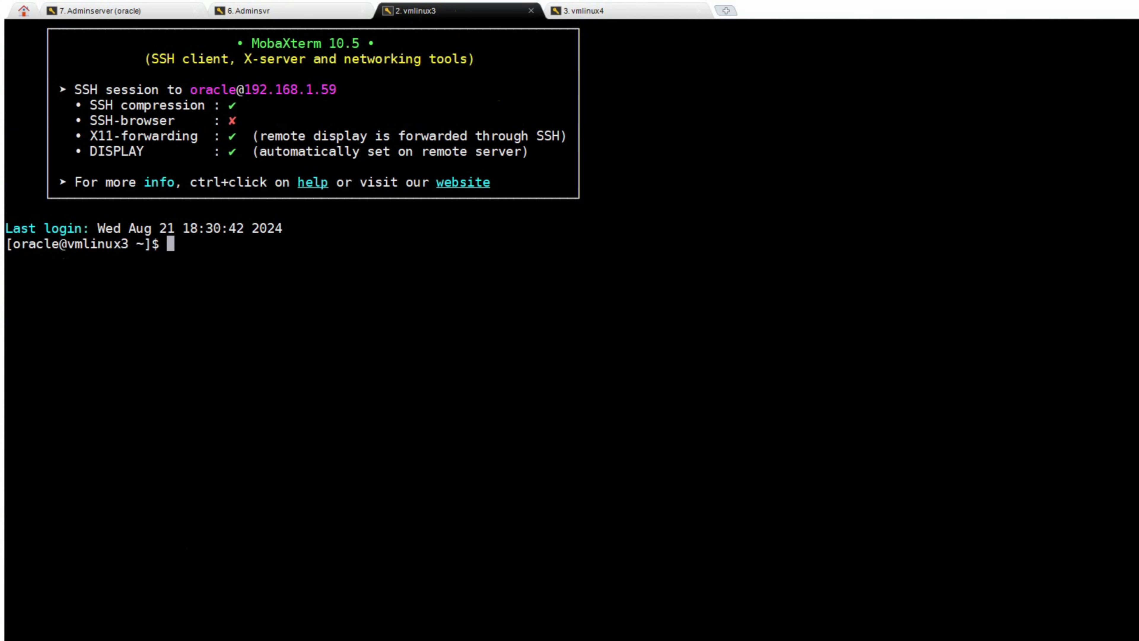
# - On vmlinux3, locate the GoldImage_agent_13.5.0.0.1 agent home and verify the agent is Running and Ready
pyautogui.rightClick(617, 305)
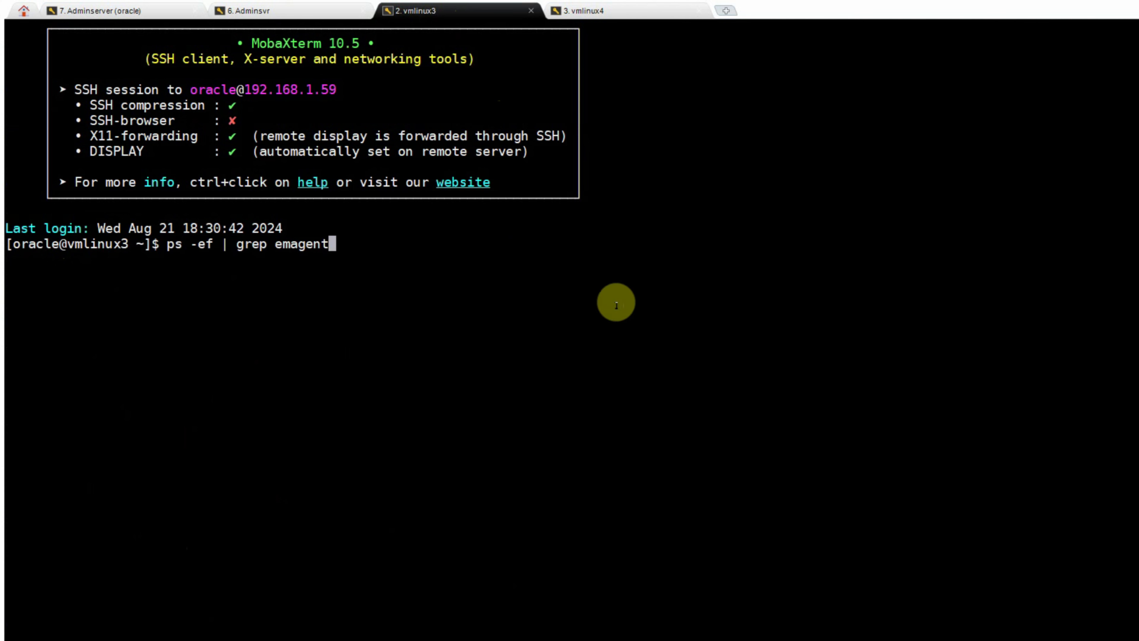
pyautogui.press('Return')
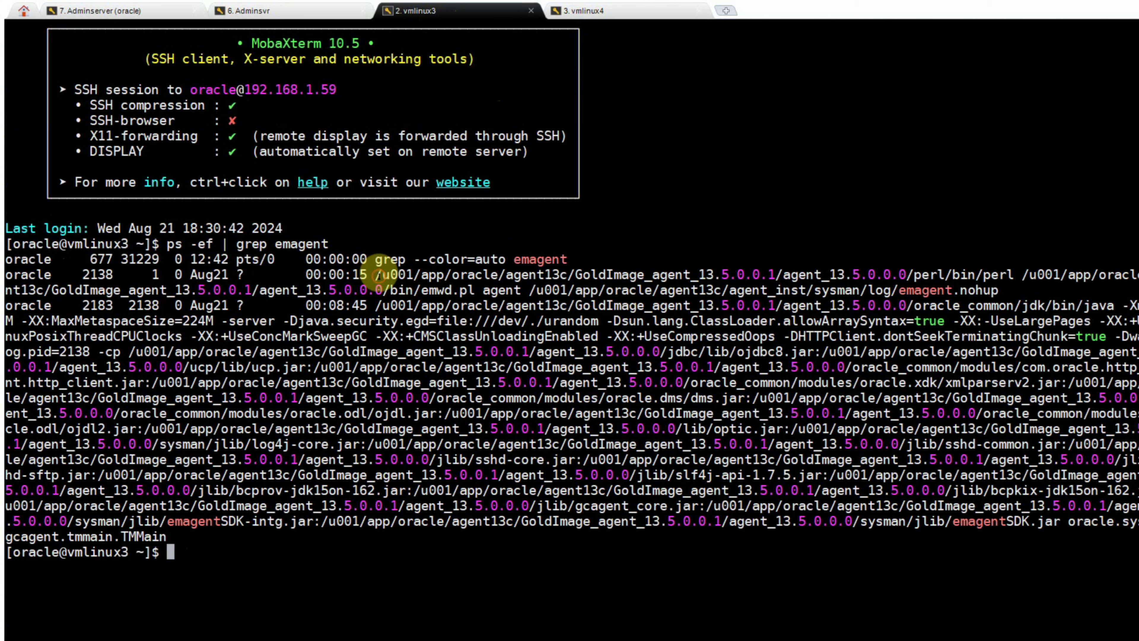
pyautogui.moveTo(375, 274); pyautogui.dragTo(906, 274)
pyautogui.rightClick(816, 182)
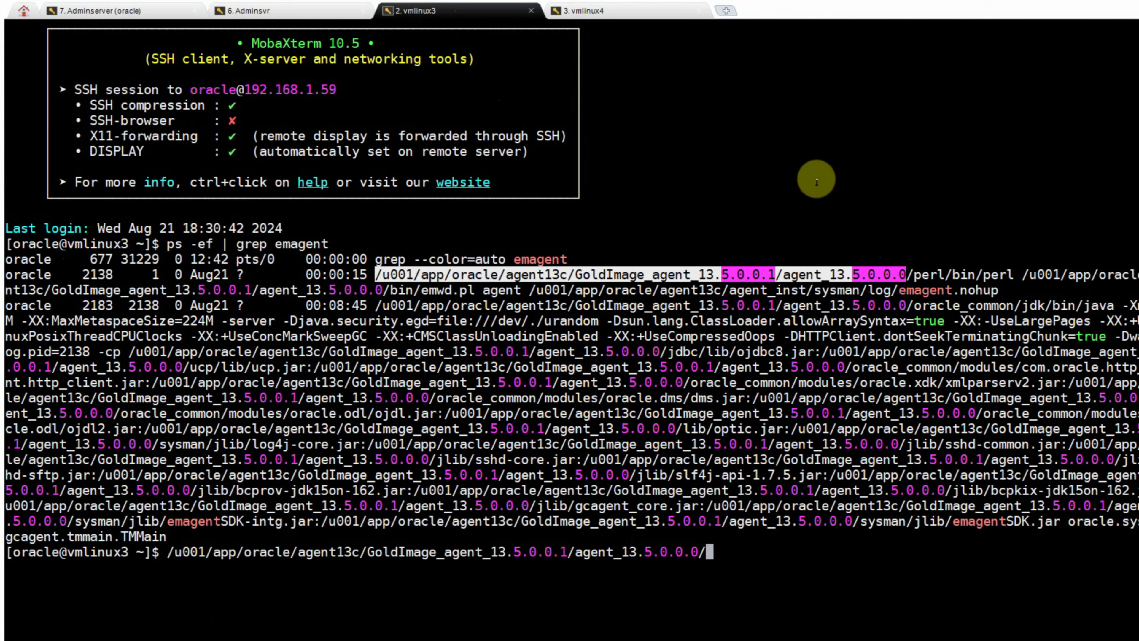
pyautogui.write('/bin/emctl stat')
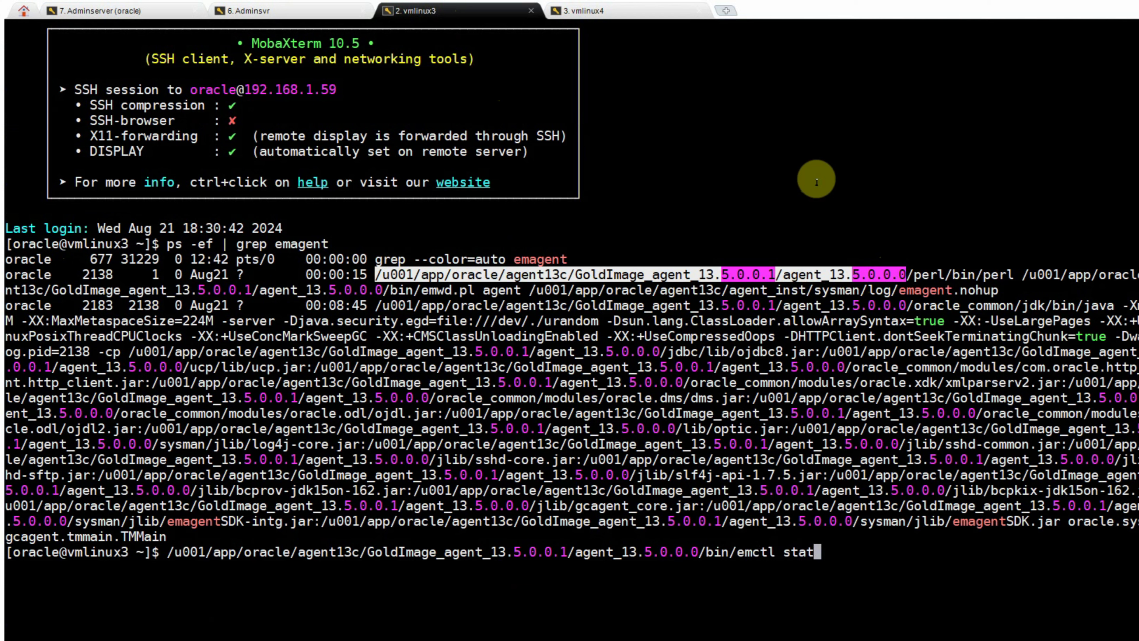
pyautogui.write('us agent')
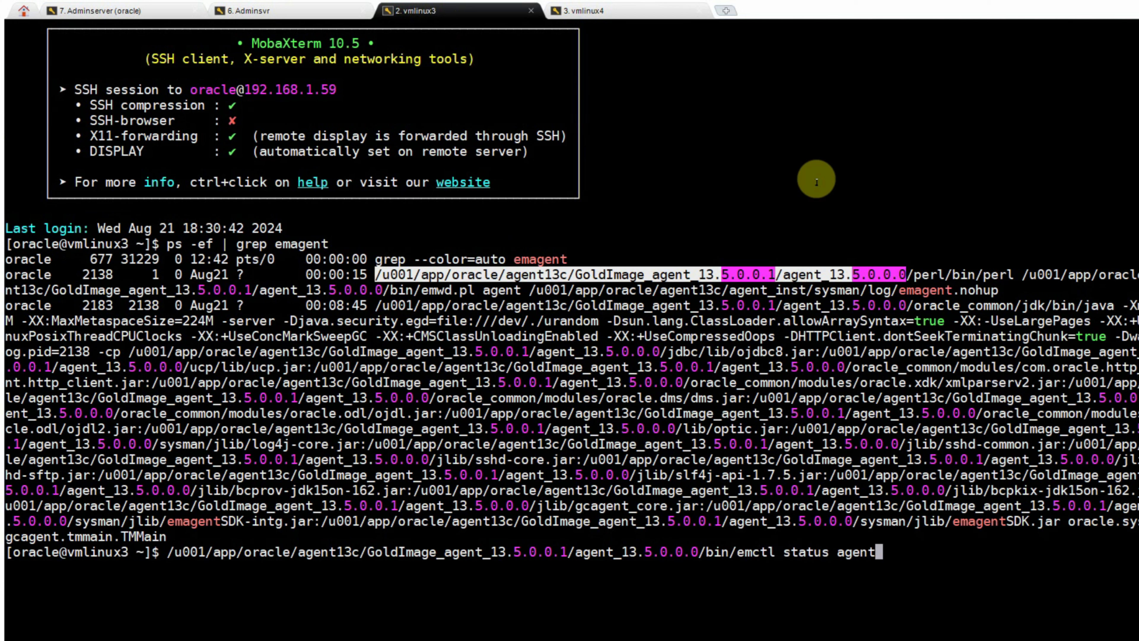
pyautogui.press('Return')
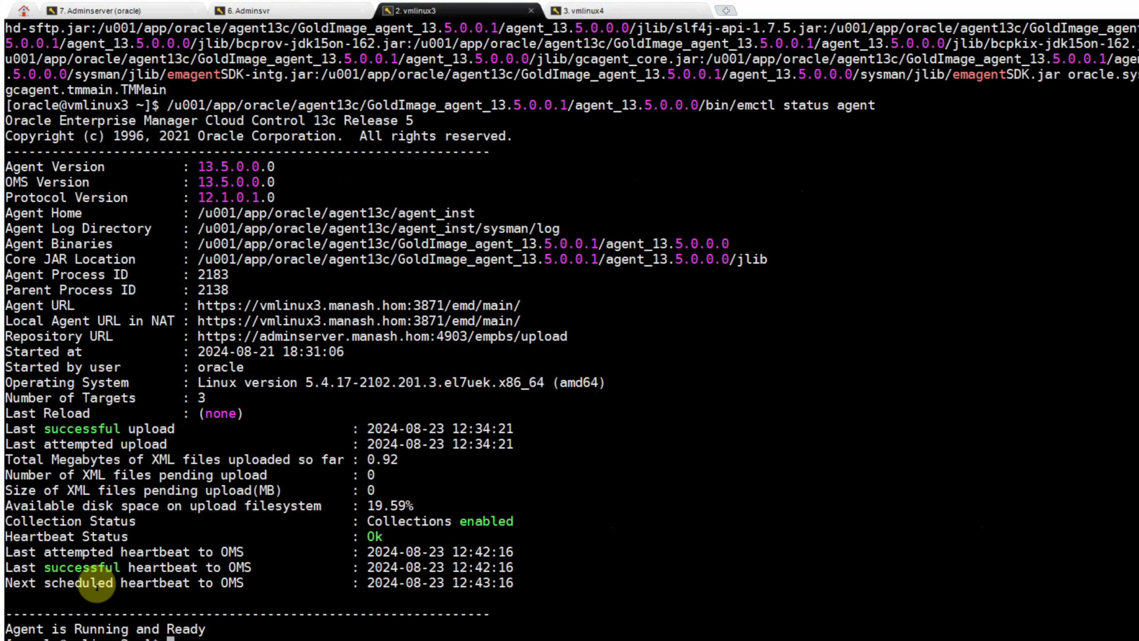
pyautogui.moveTo(7, 626); pyautogui.dragTo(242, 629)
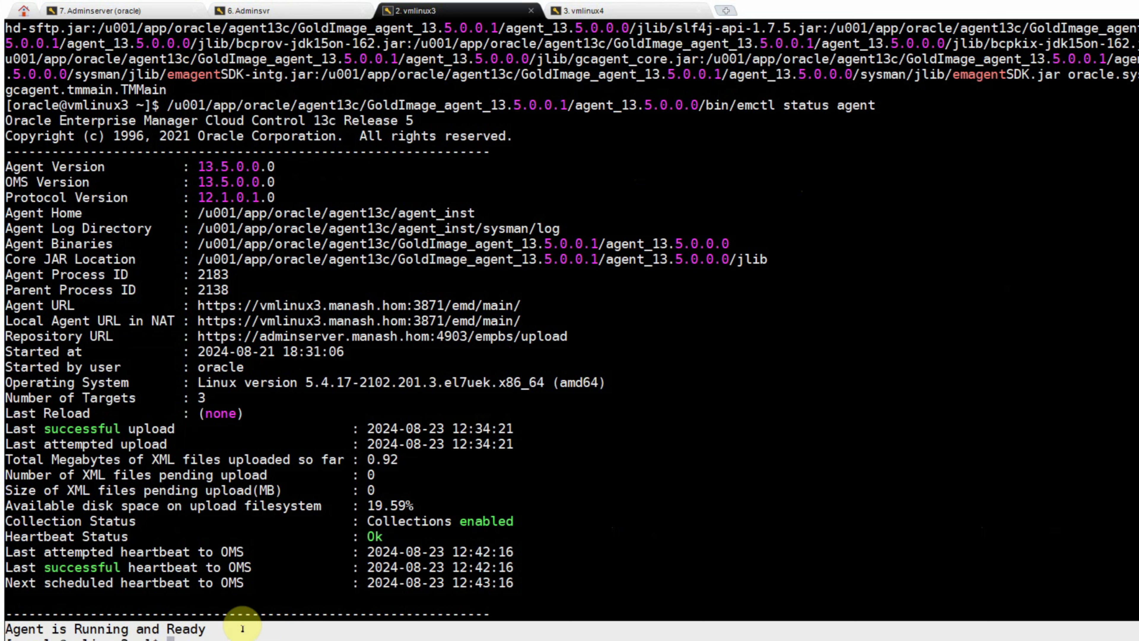
pyautogui.click(602, 11)
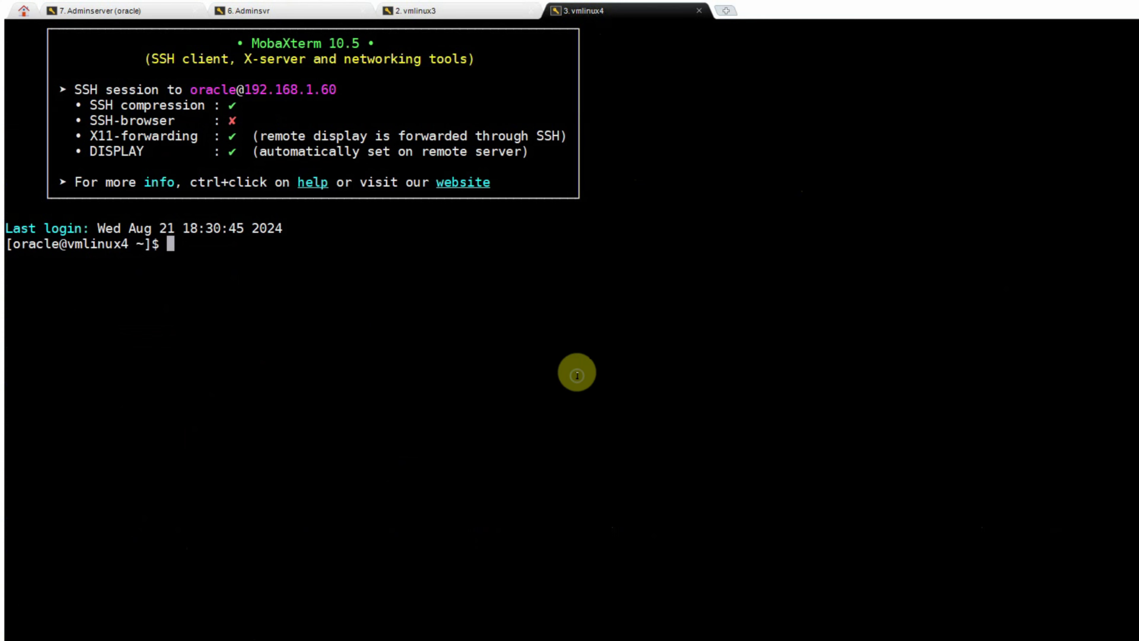
# - On vmlinux4, find the GoldImage agent home and check that emctl status agent reports heartbeat Ok and Running and Ready
pyautogui.write('ps -ef | grep emagent')
pyautogui.press('Return')
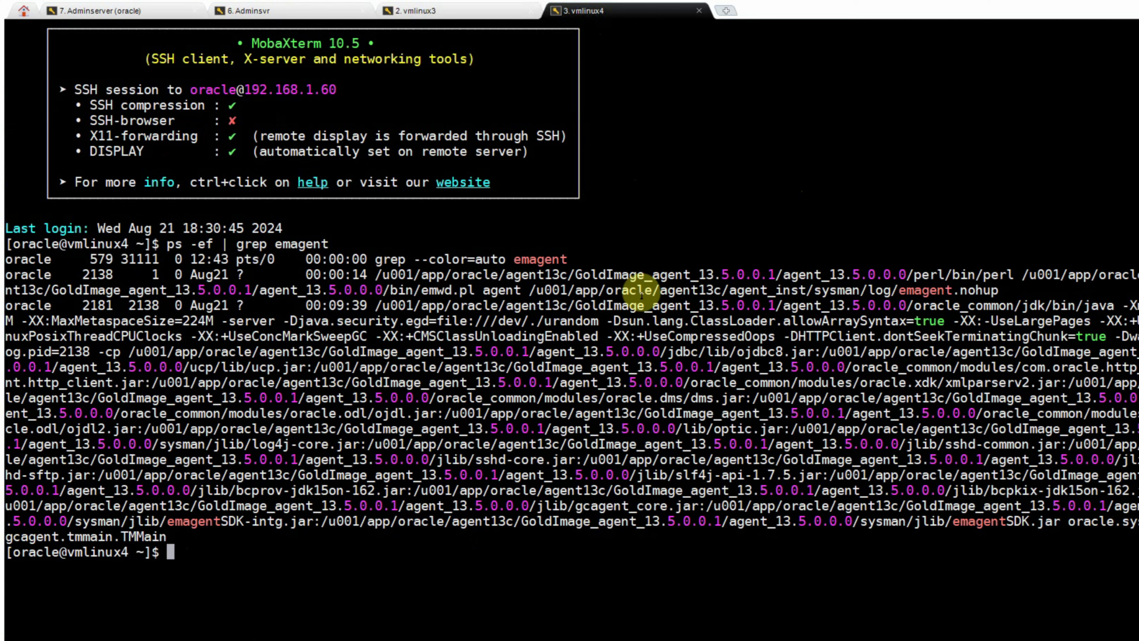
pyautogui.moveTo(376, 274); pyautogui.dragTo(906, 275)
pyautogui.rightClick(765, 198)
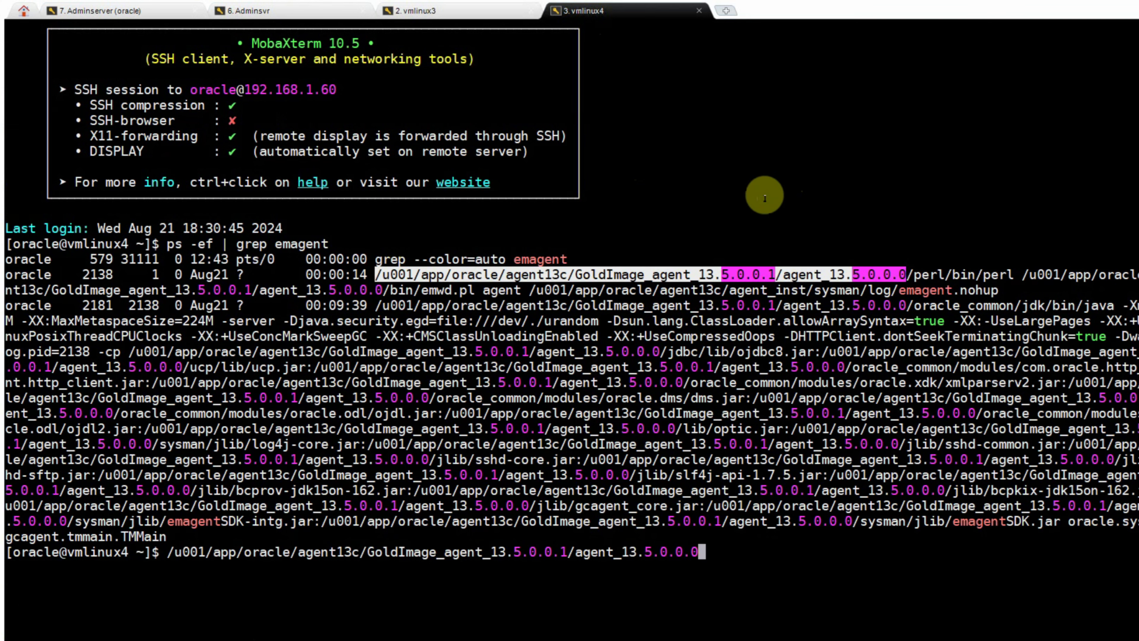
pyautogui.write('bin/emctl st')
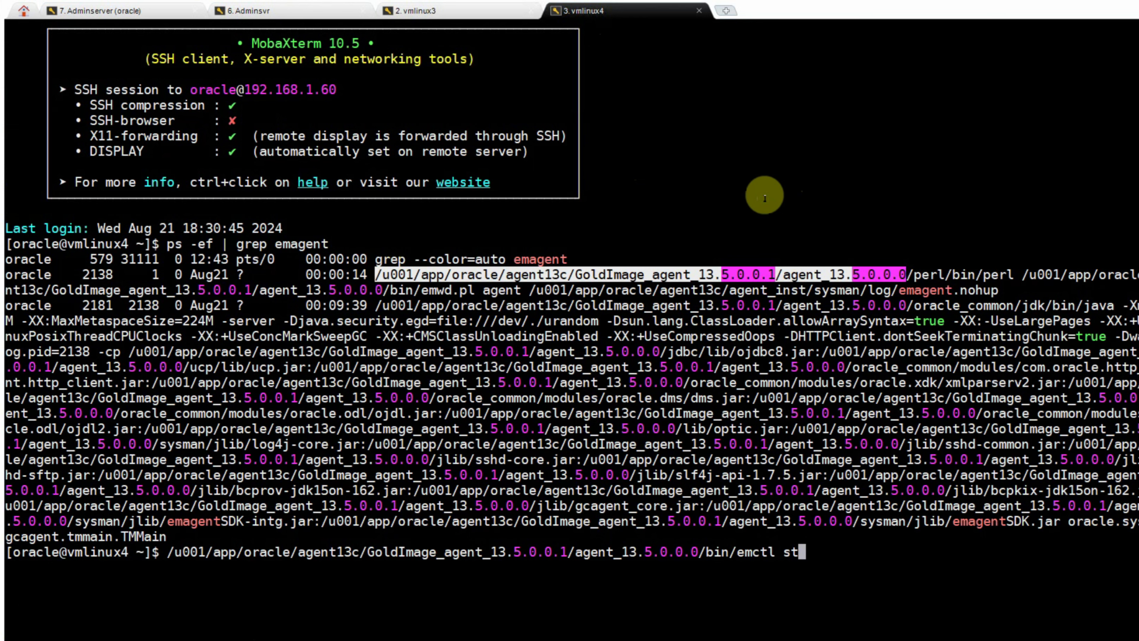
pyautogui.write('atus agent')
pyautogui.press('Return')
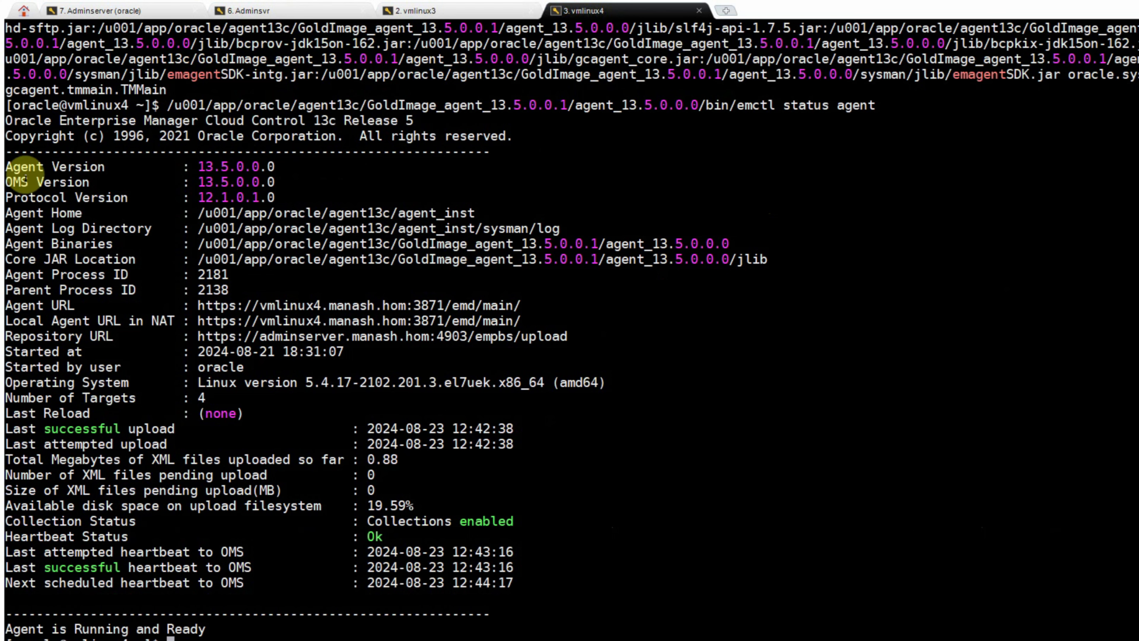
pyautogui.moveTo(5, 159); pyautogui.dragTo(569, 618)
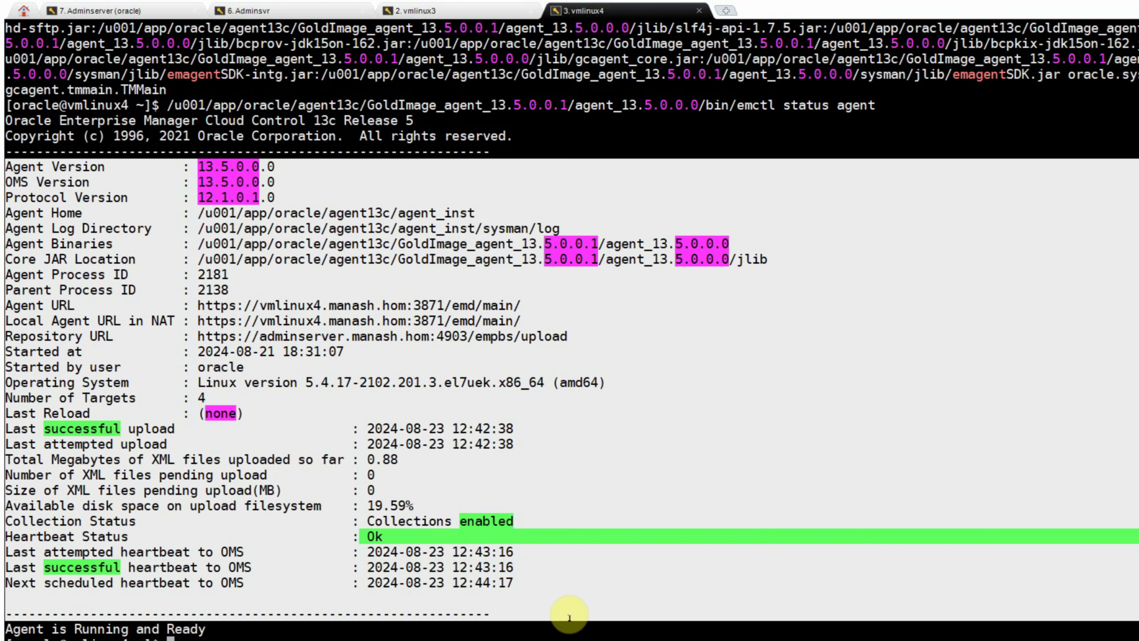
pyautogui.click(691, 442)
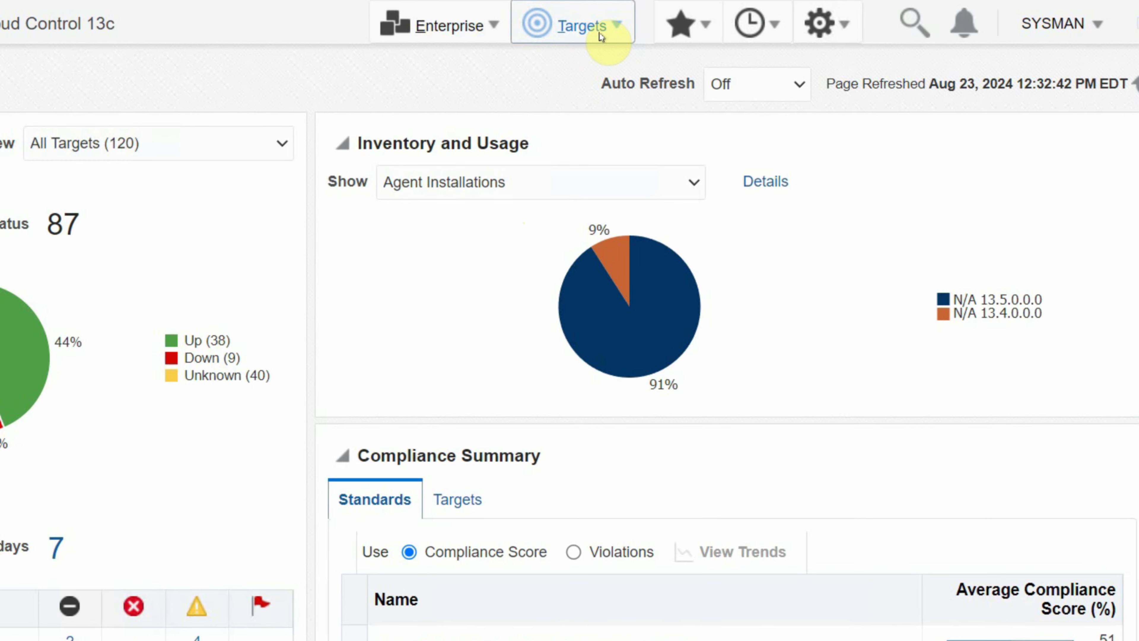
# - List All Targets sorted by Target Type, showing the vmlinux3 and vmlinux4 13.5.0.0.0 agents Up
pyautogui.click(601, 36)
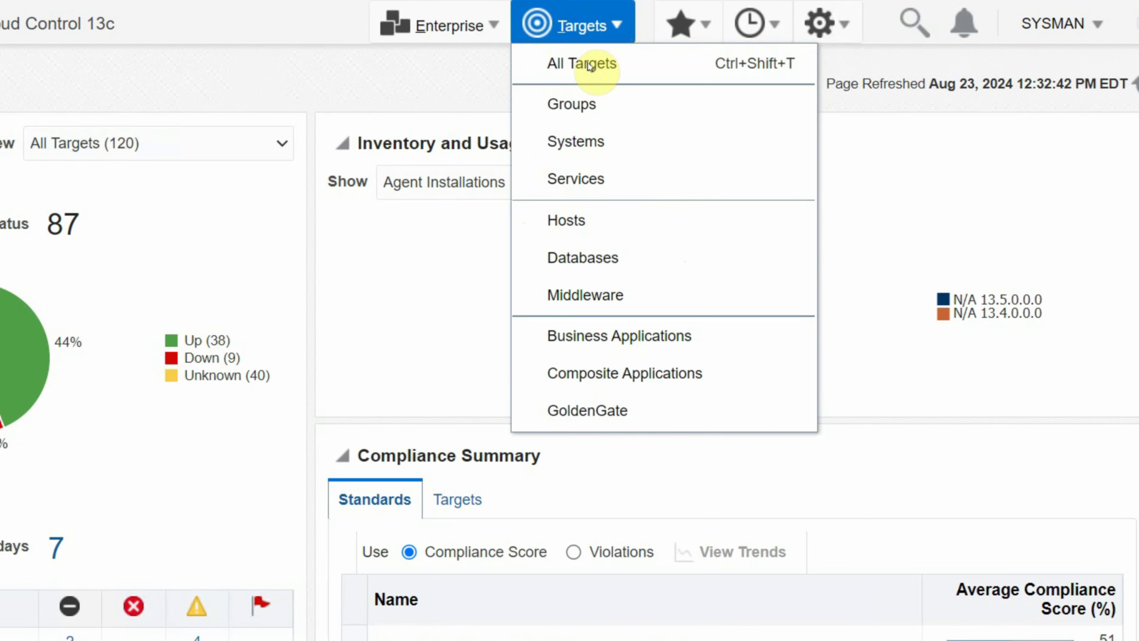
pyautogui.click(585, 70)
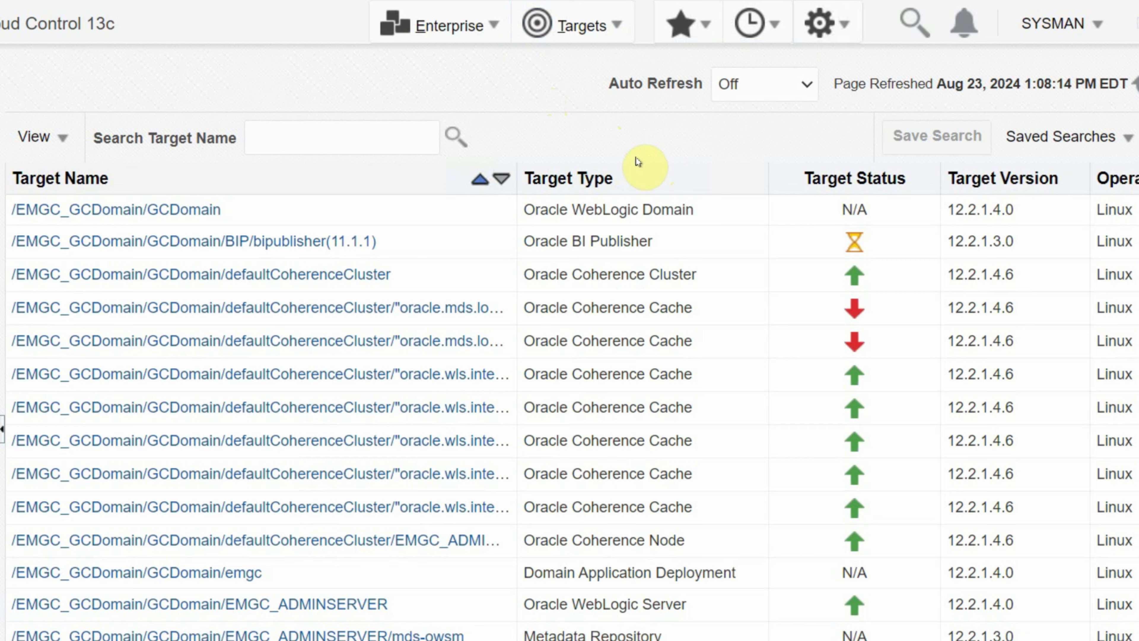
pyautogui.click(637, 177)
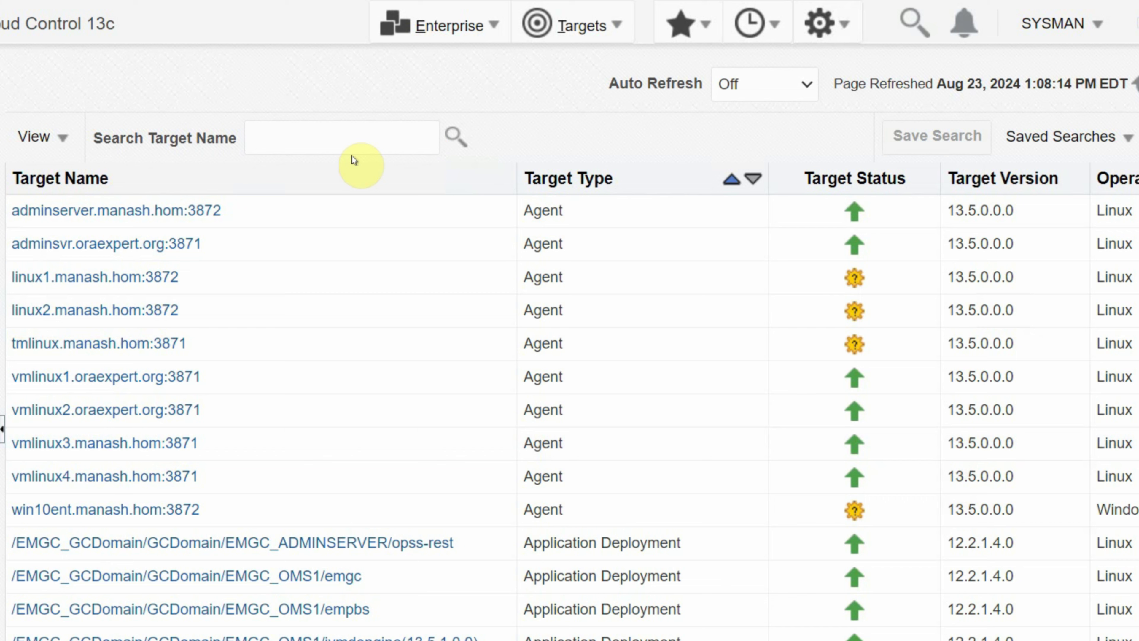
pyautogui.click(1072, 30)
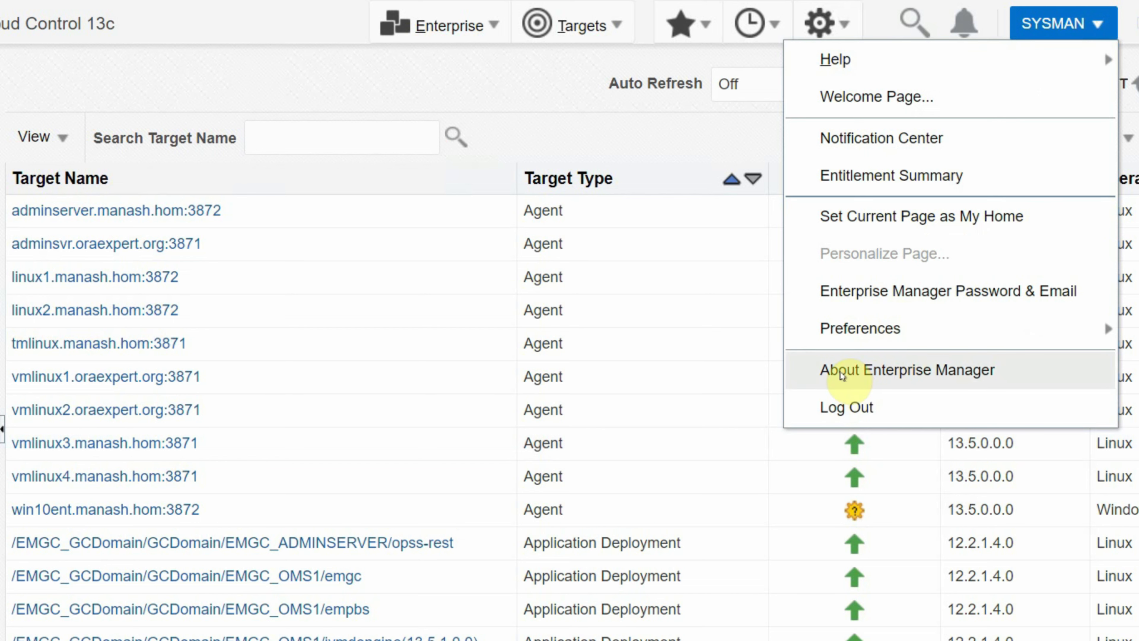
# - Check About Cloud Control shows 13c Release 5 Update 22 (13.5.0.22), then close the dialog
pyautogui.click(864, 372)
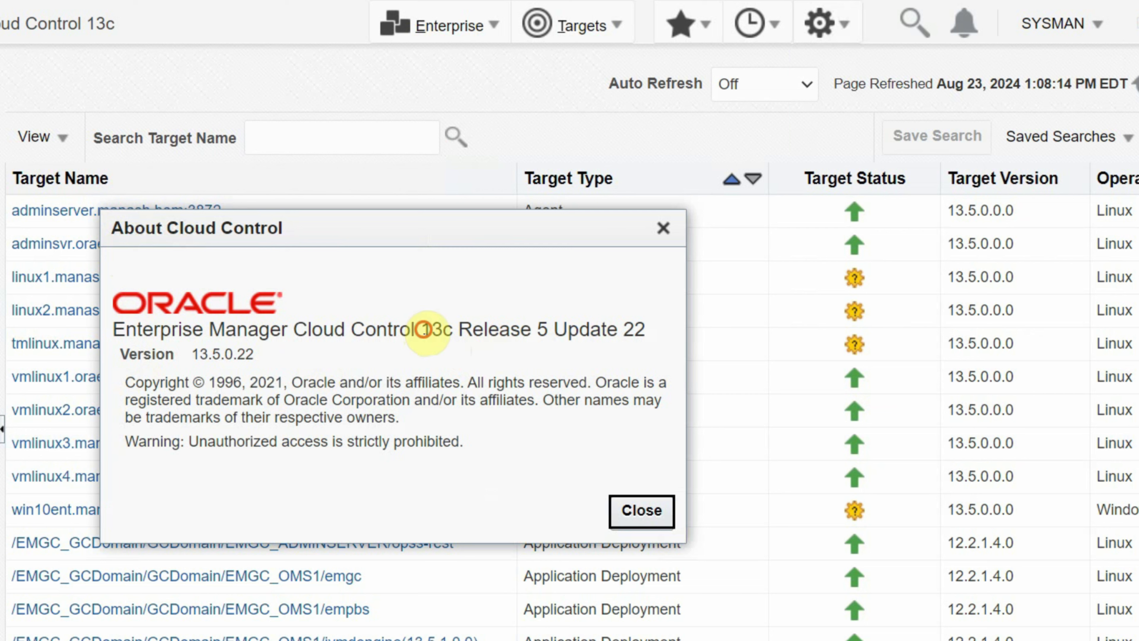
pyautogui.moveTo(423, 330); pyautogui.dragTo(641, 330)
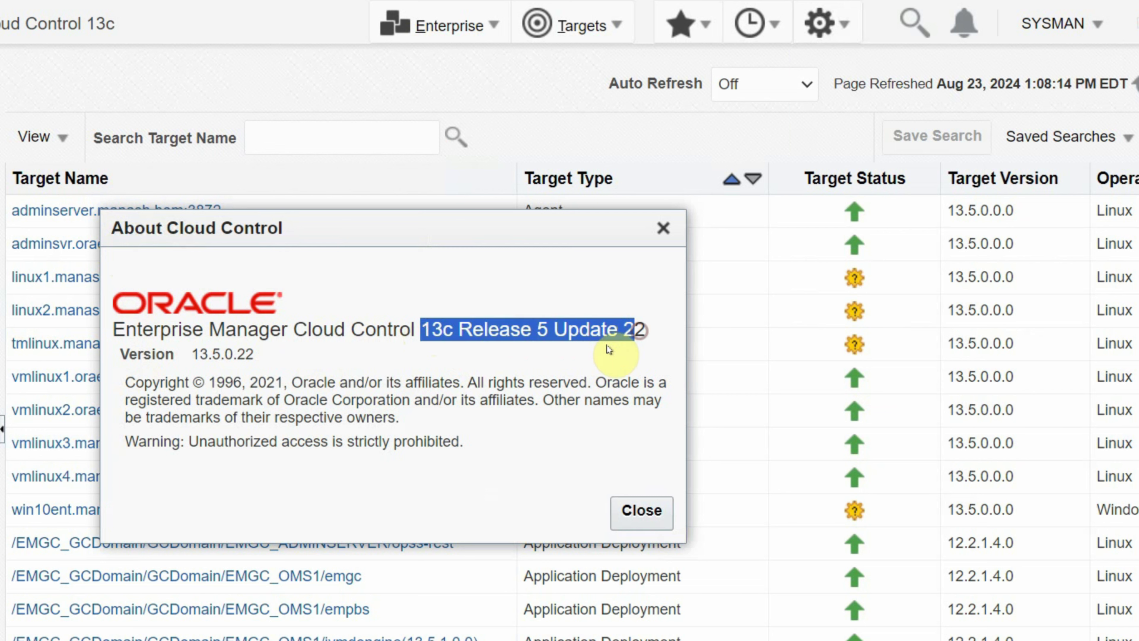
pyautogui.click(579, 315)
pyautogui.moveTo(553, 330); pyautogui.dragTo(646, 332)
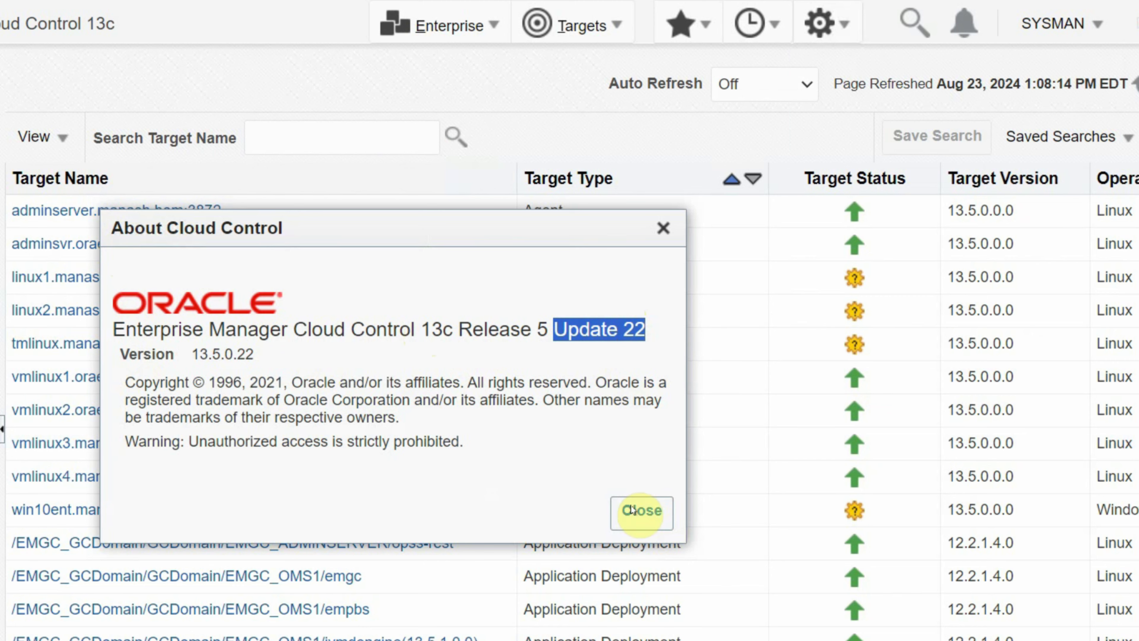
pyautogui.click(639, 513)
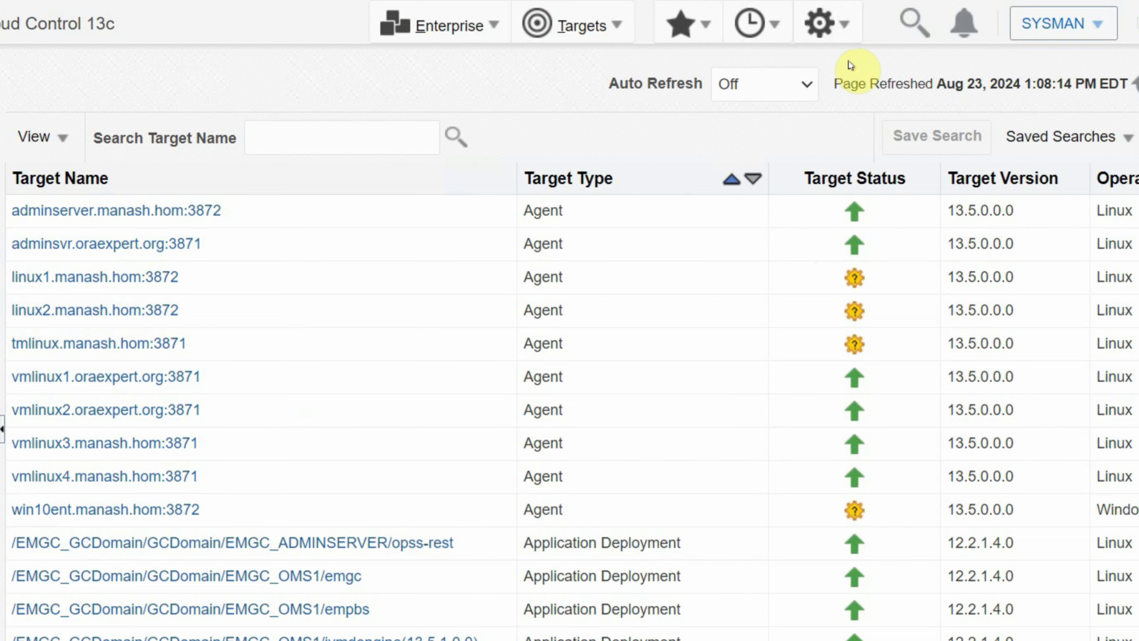
# - Go to Setup > Manage Cloud Control > Agents to review all ten agents' status and RU versions
pyautogui.click(836, 29)
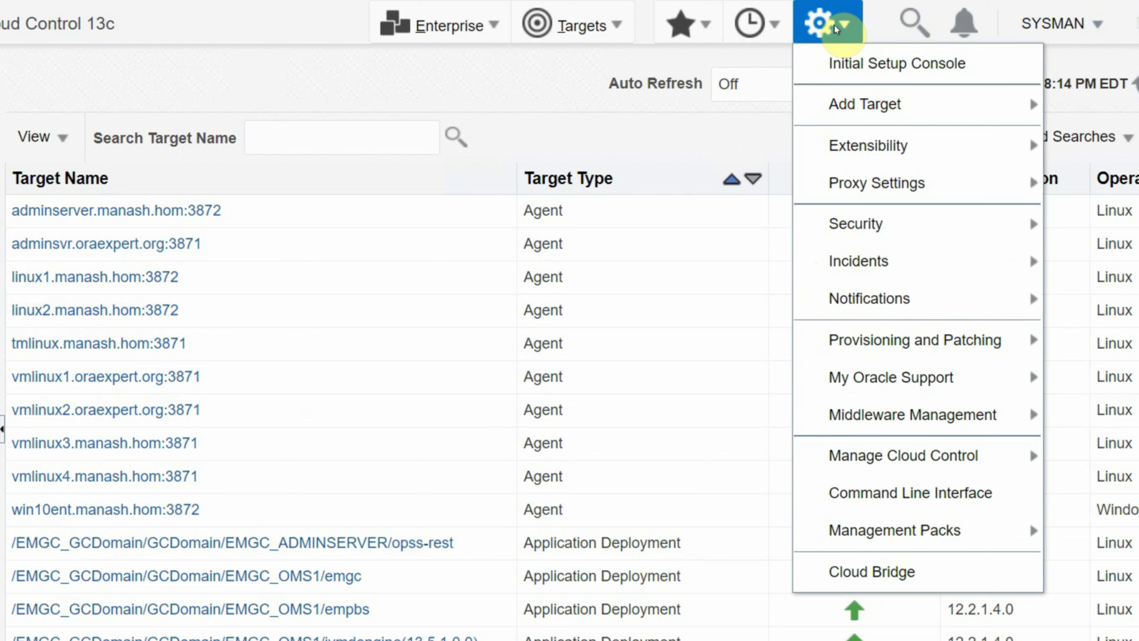
pyautogui.moveTo(858, 462)
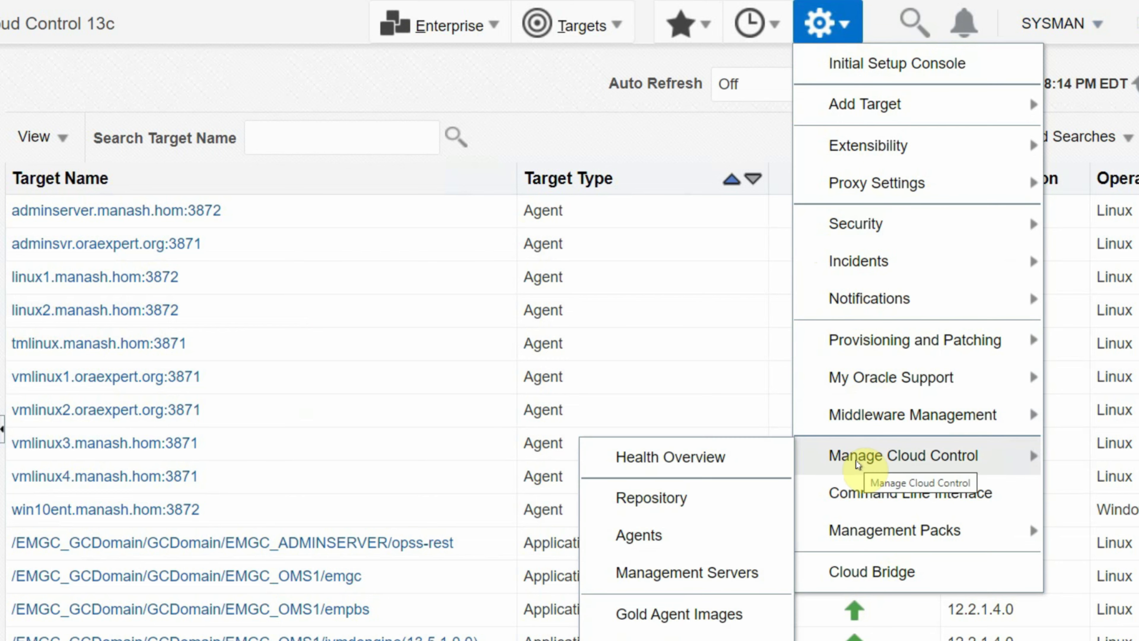
pyautogui.click(638, 535)
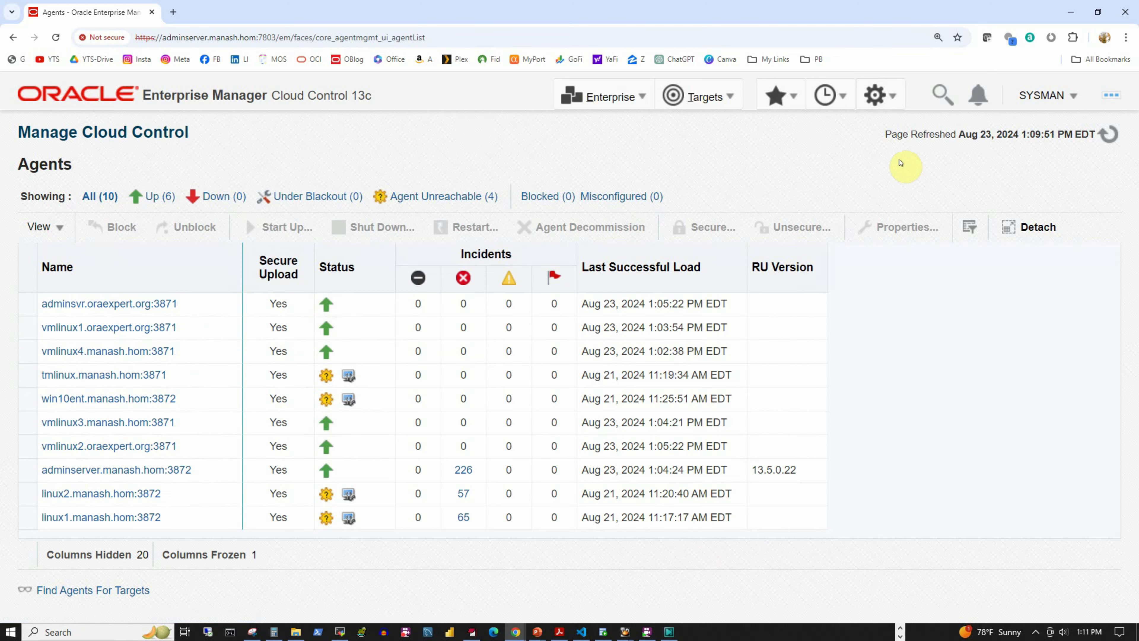
pyautogui.click(895, 99)
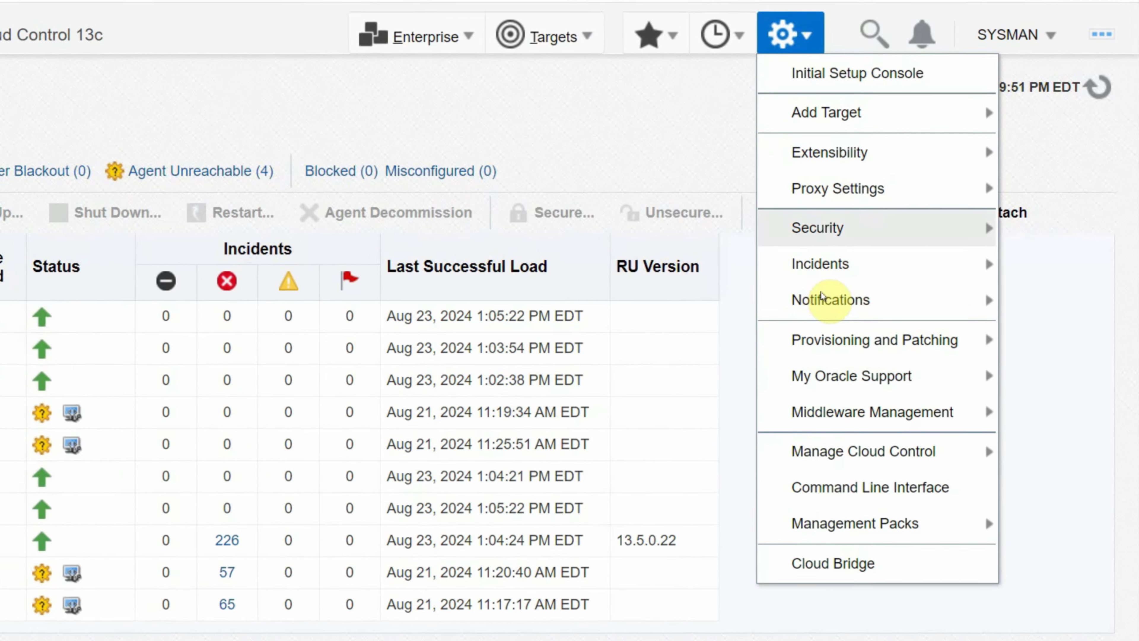
# - Go to Setup > Manage Cloud Control > Gold Agent Images and choose Manage All Images
pyautogui.moveTo(840, 451)
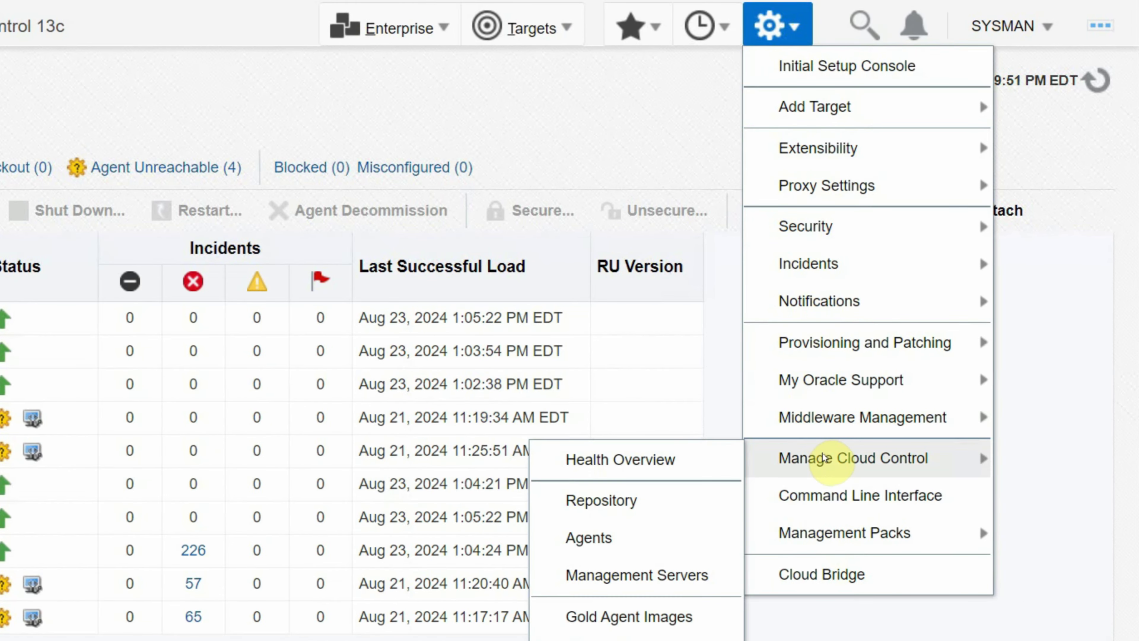
pyautogui.click(578, 628)
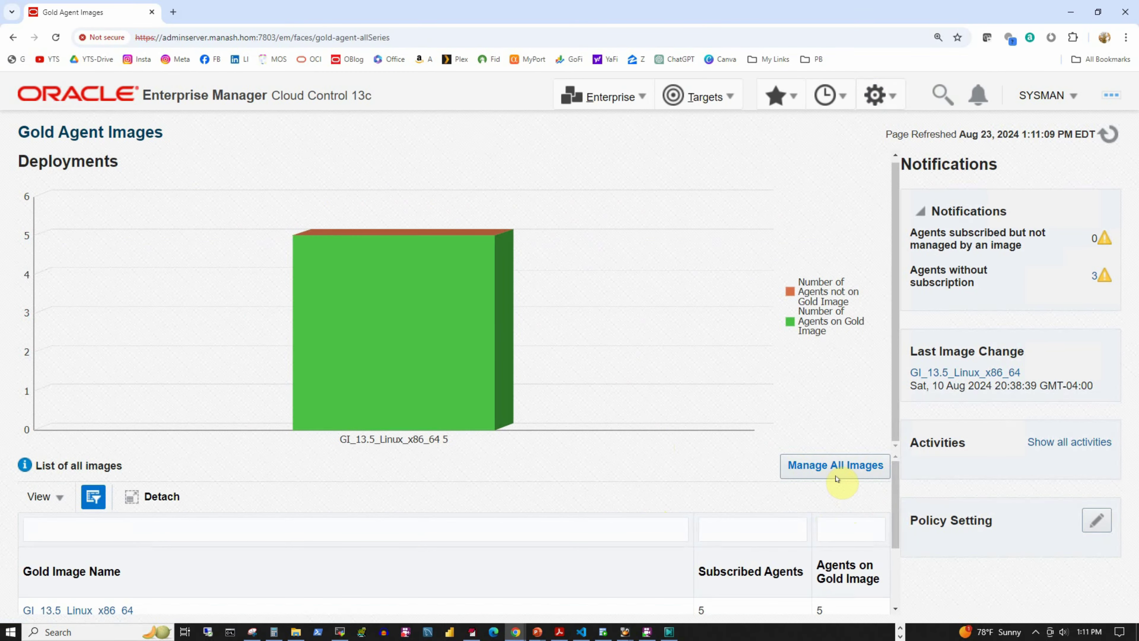
pyautogui.click(836, 476)
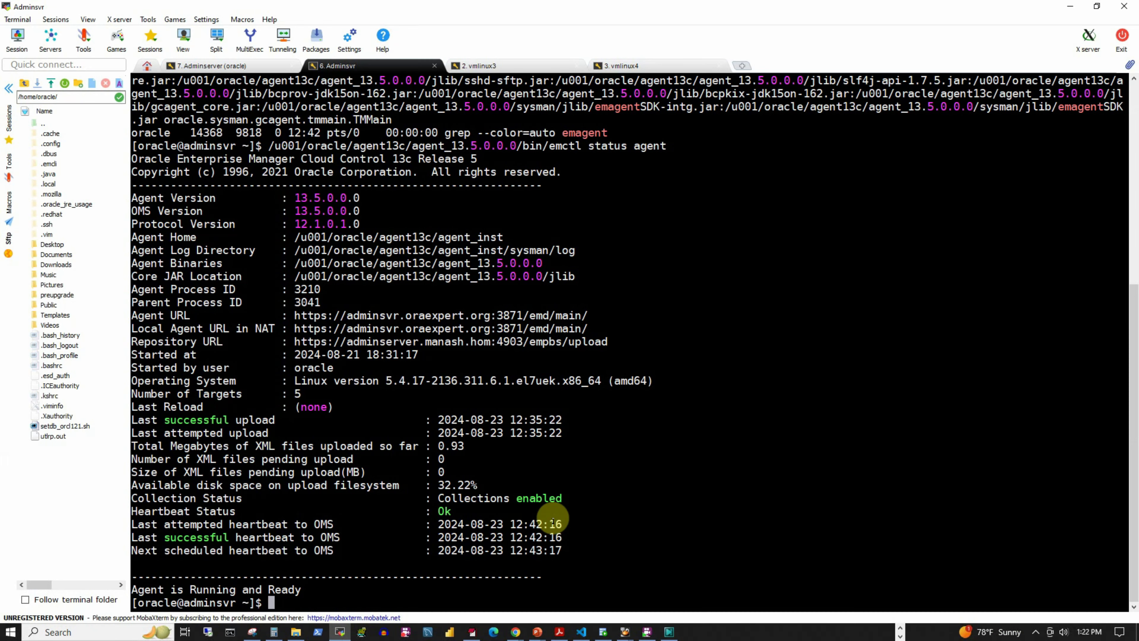
# - Clear the Adminsvr terminal and list the /tmp directory sorted by modification time
pyautogui.write('clear')
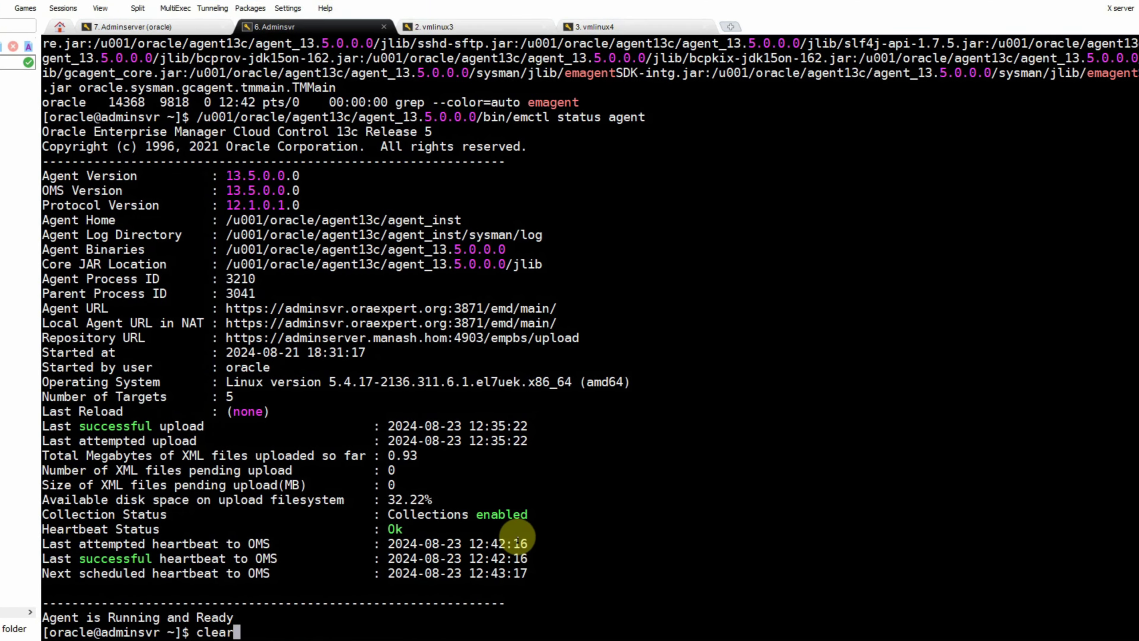
pyautogui.press('Return')
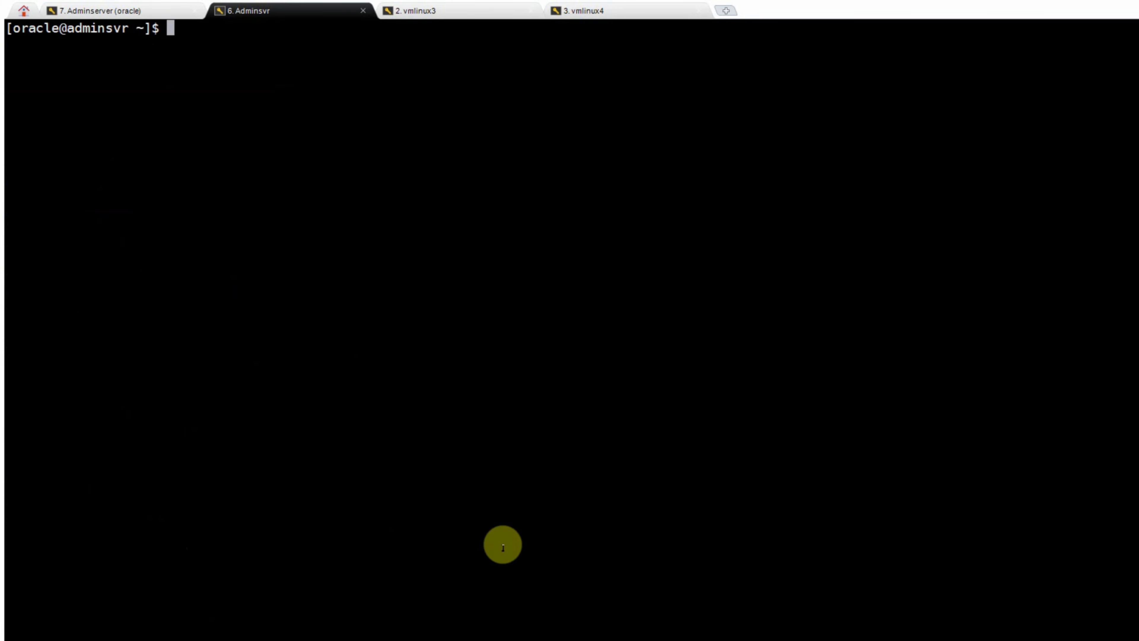
pyautogui.write('cd /tmp')
pyautogui.press('Return')
pyautogui.write('ls -lrt')
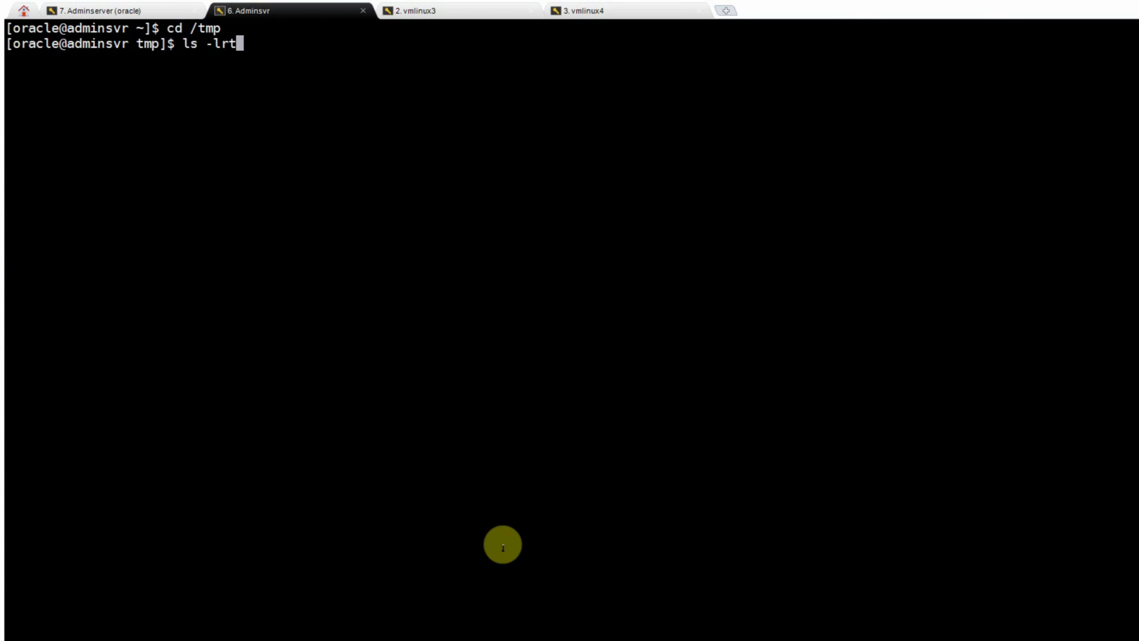
pyautogui.press('Return')
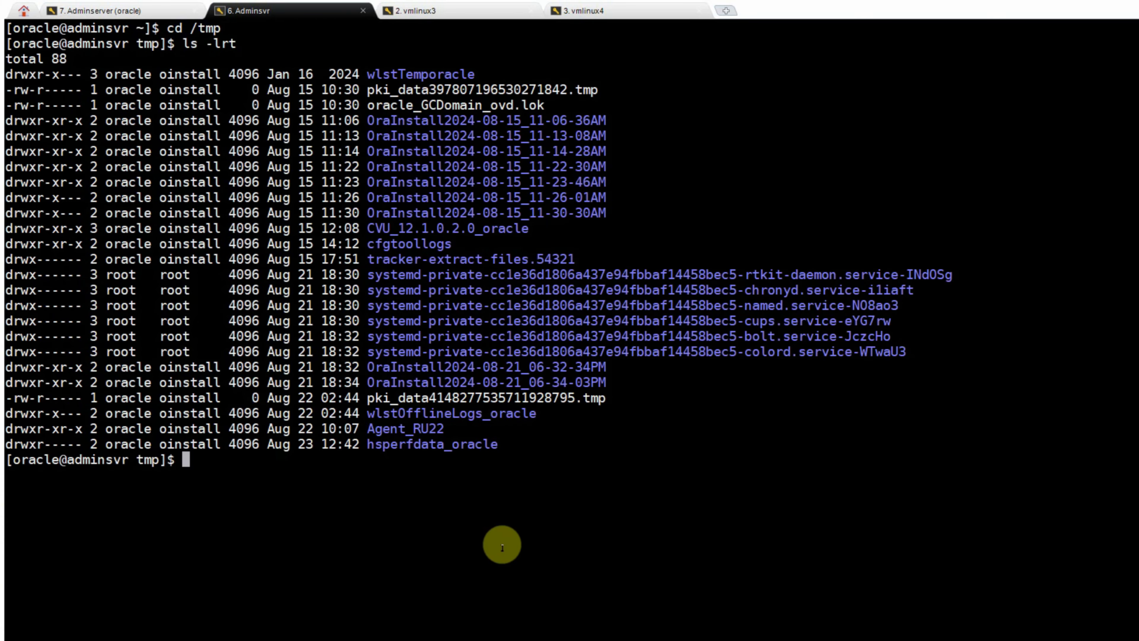
# - Enter /tmp/Agent_RU22 and list the zips p33355570_135000_Generic.zip and p36335371_135000_Generic.zip
pyautogui.moveTo(372, 429); pyautogui.dragTo(444, 428)
pyautogui.hotkey('ctrl', 'c')
pyautogui.click(383, 476)
pyautogui.write('cd')
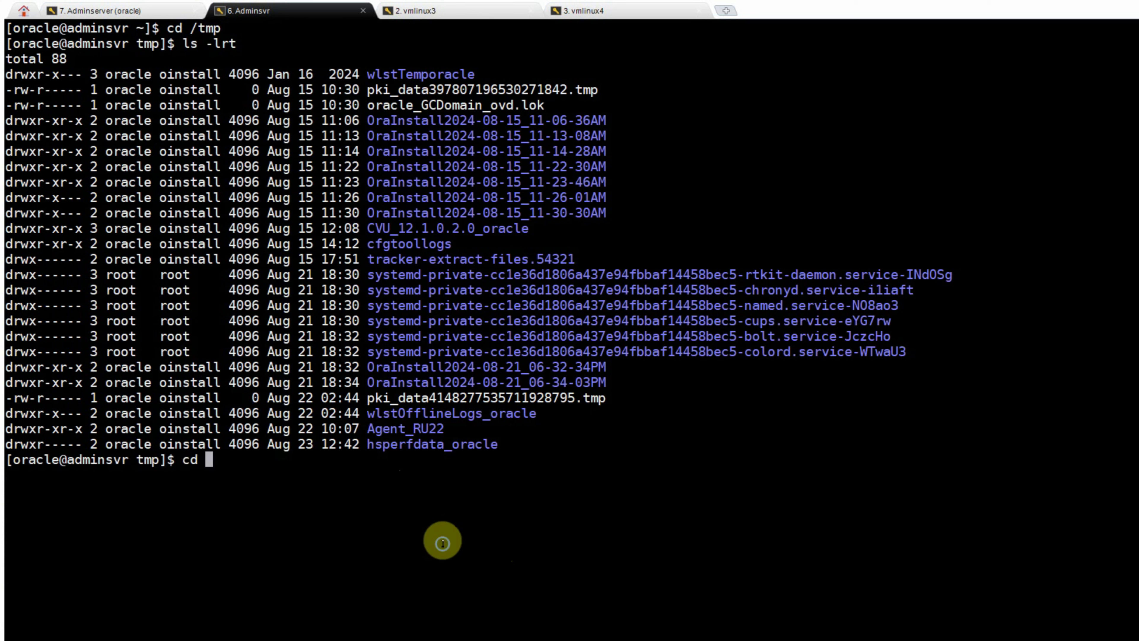
pyautogui.rightClick(442, 543)
pyautogui.press('Return')
pyautogui.write('ls -lrt')
pyautogui.press('Return')
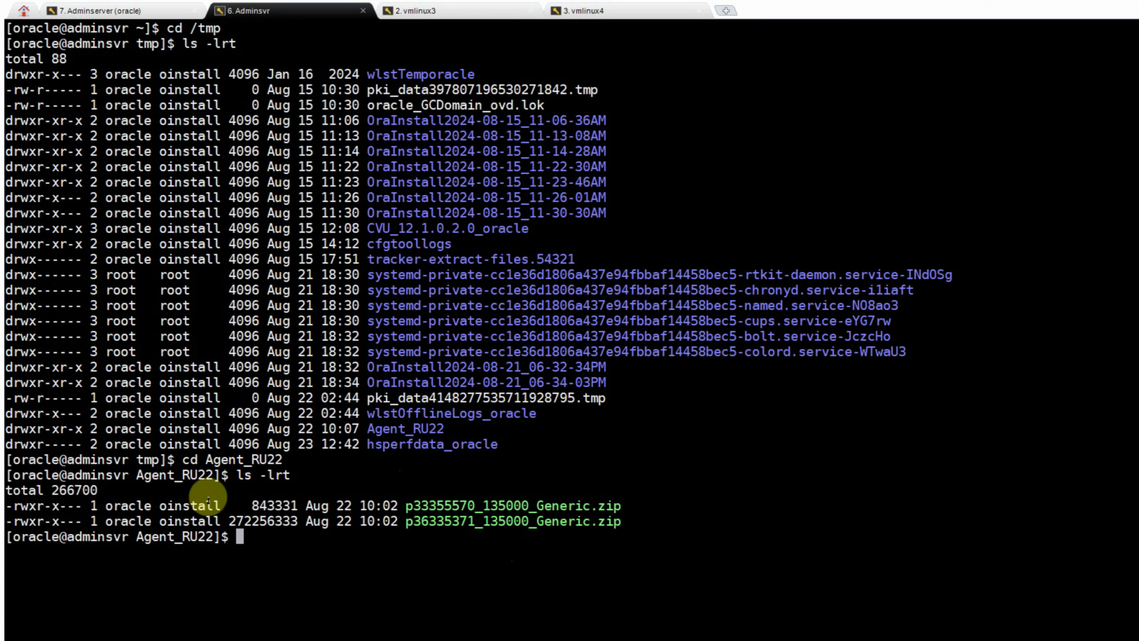
pyautogui.doubleClick(272, 506)
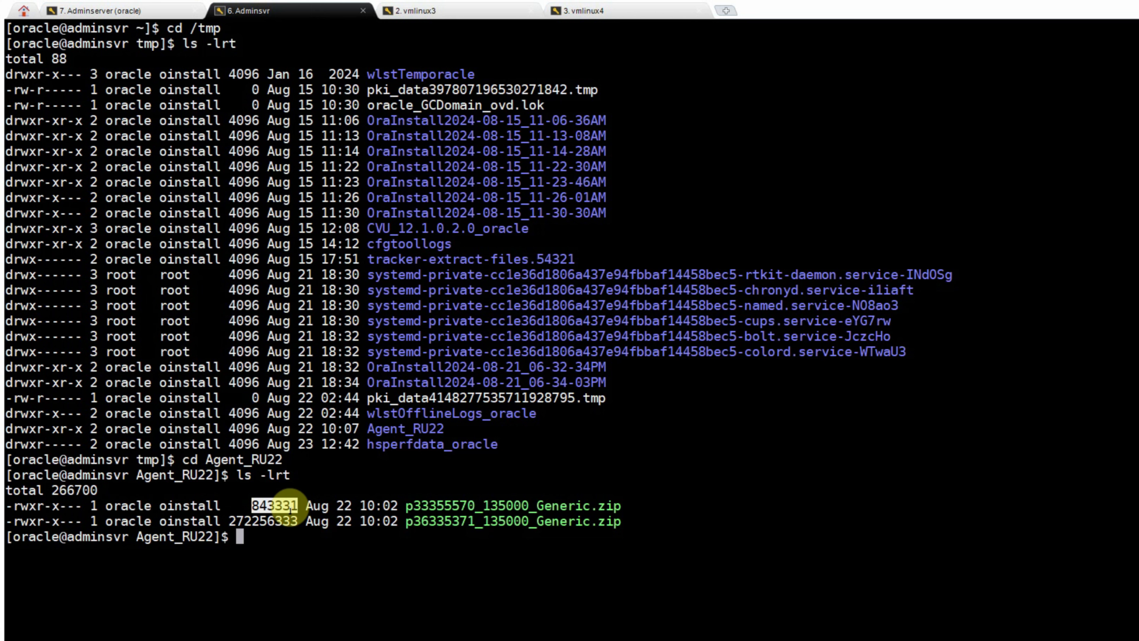
pyautogui.click(312, 574)
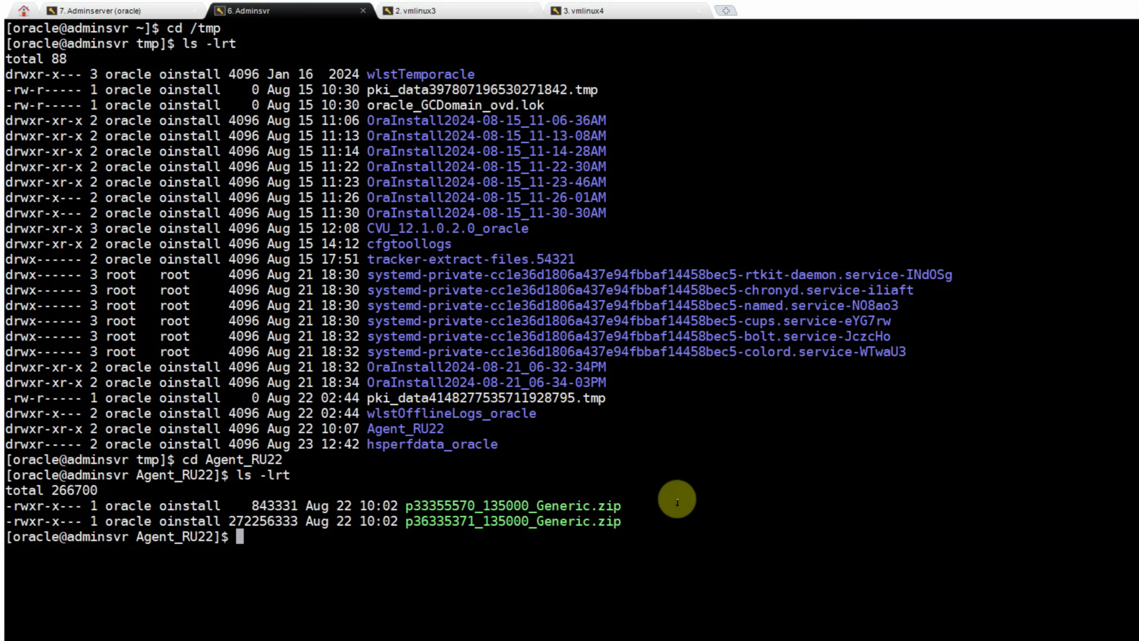
# - Unzip p33355570_135000_Generic.zip into a p33355570 folder
pyautogui.write('unzip')
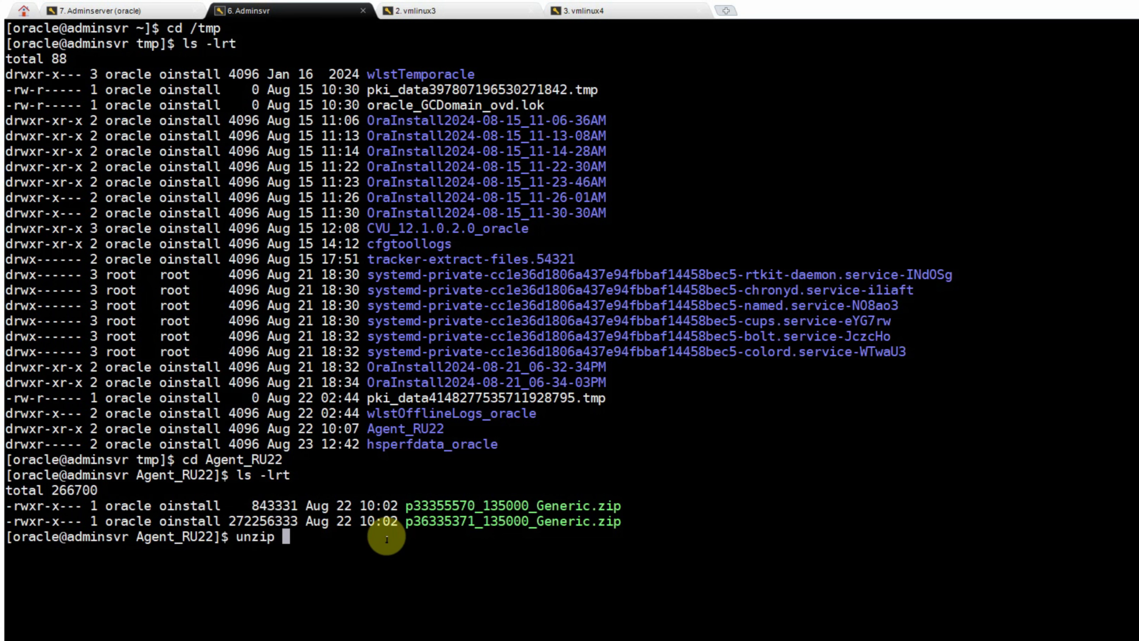
pyautogui.doubleClick(452, 504)
pyautogui.rightClick(601, 433)
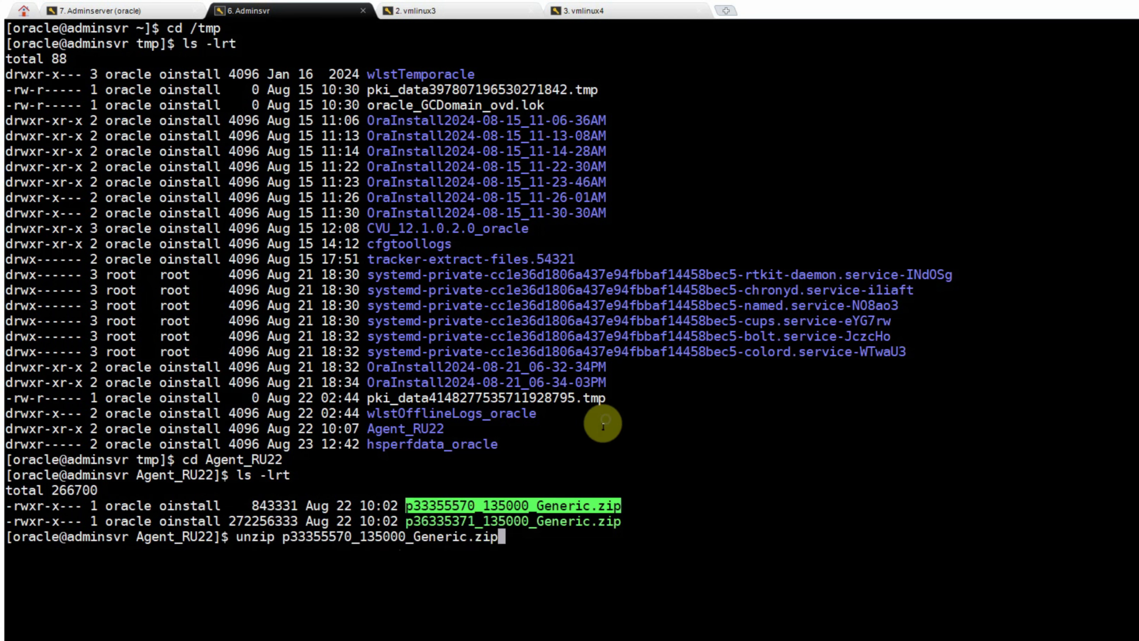
pyautogui.write('-d')
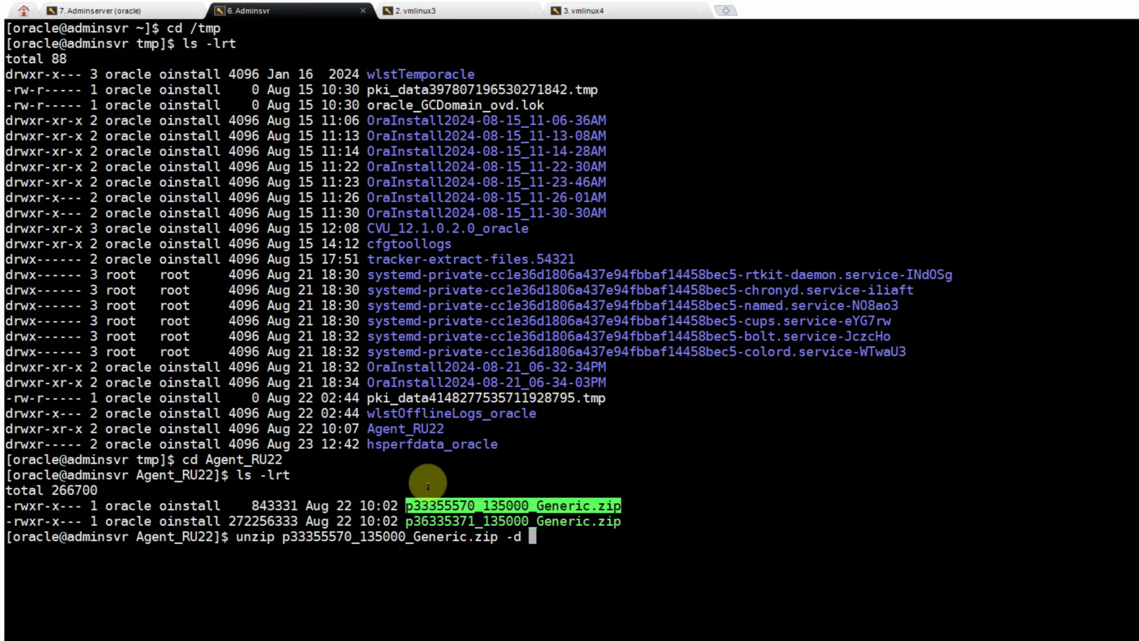
pyautogui.click(406, 506)
pyautogui.moveTo(406, 506); pyautogui.dragTo(474, 506)
pyautogui.rightClick(732, 465)
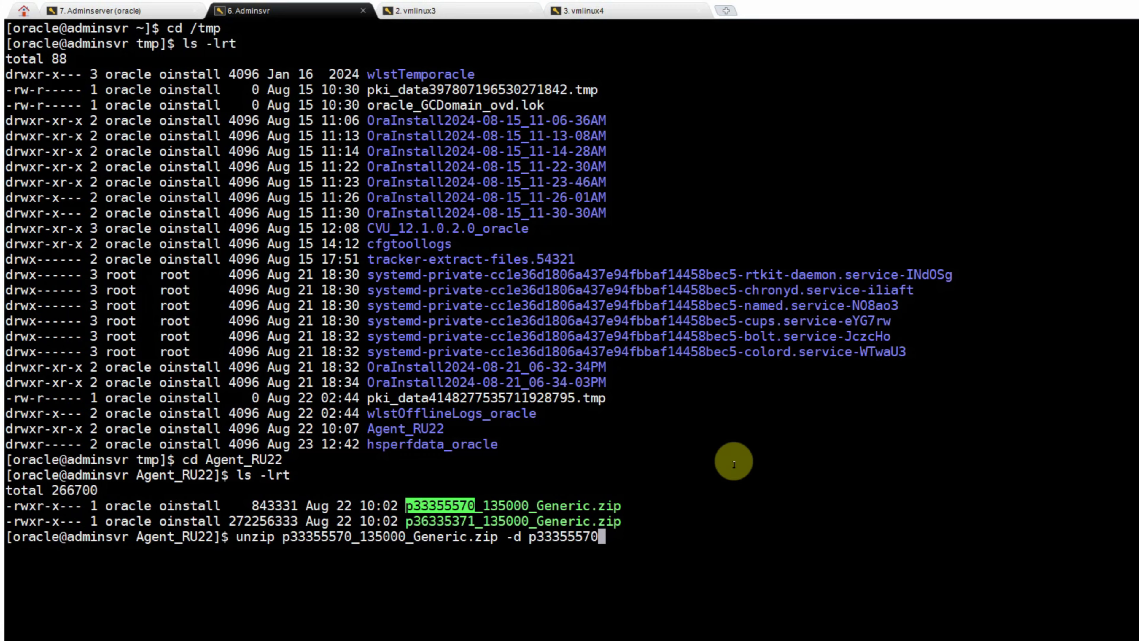
pyautogui.press('Return')
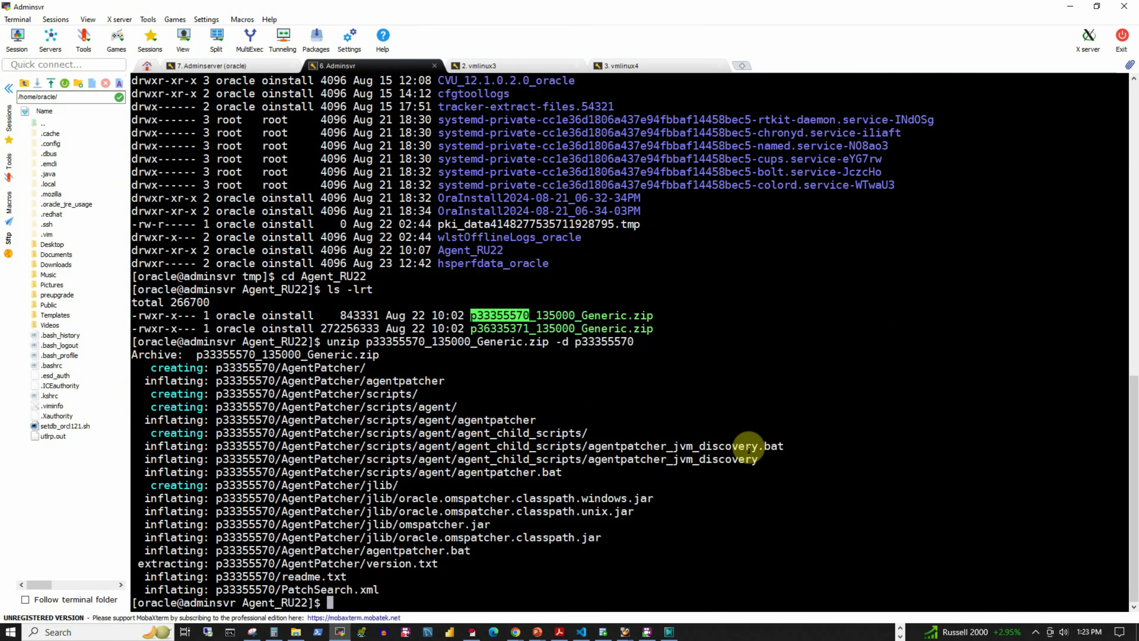
# - Unzip p36335371_135000_Generic.zip into p36335371 and list the folder to confirm both extracted directories
pyautogui.write('unzip')
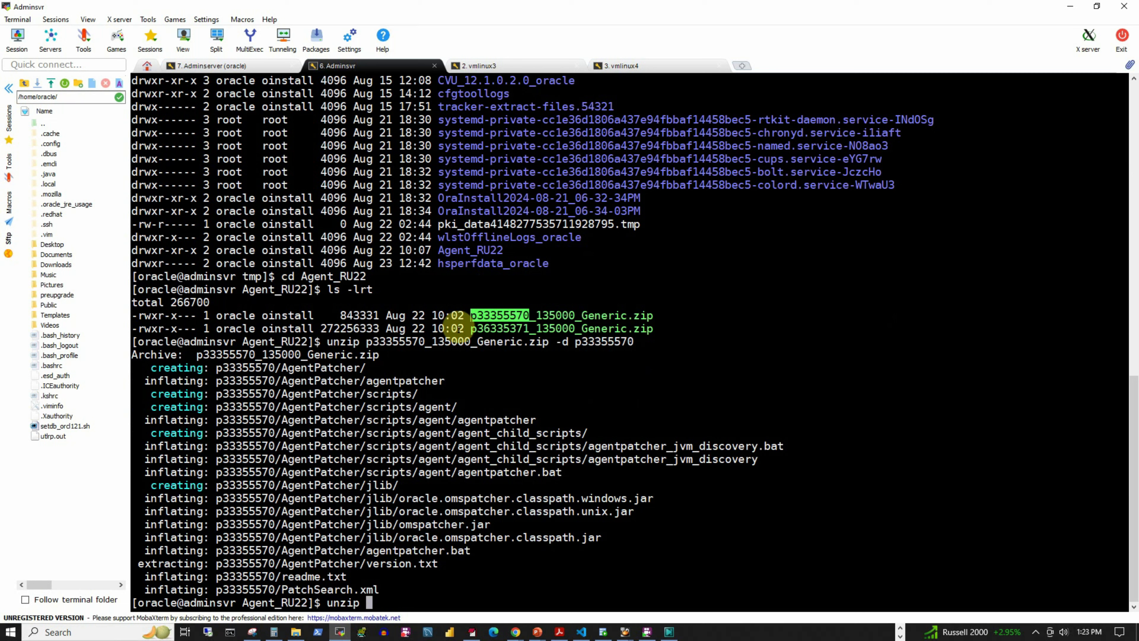
pyautogui.doubleClick(498, 329)
pyautogui.rightClick(498, 330)
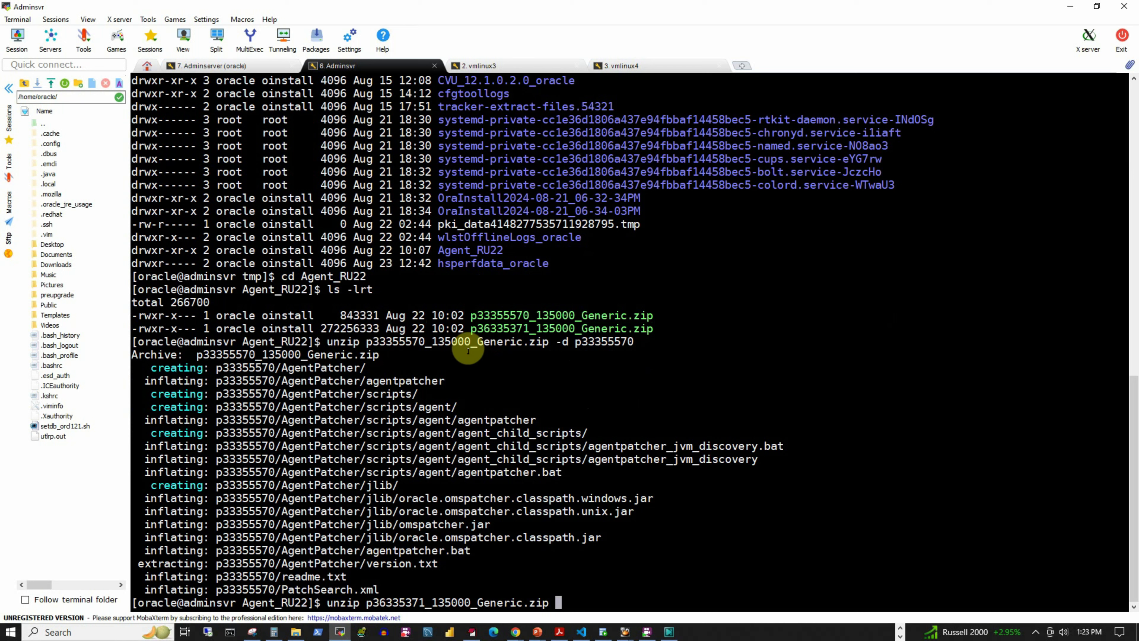
pyautogui.write('-d')
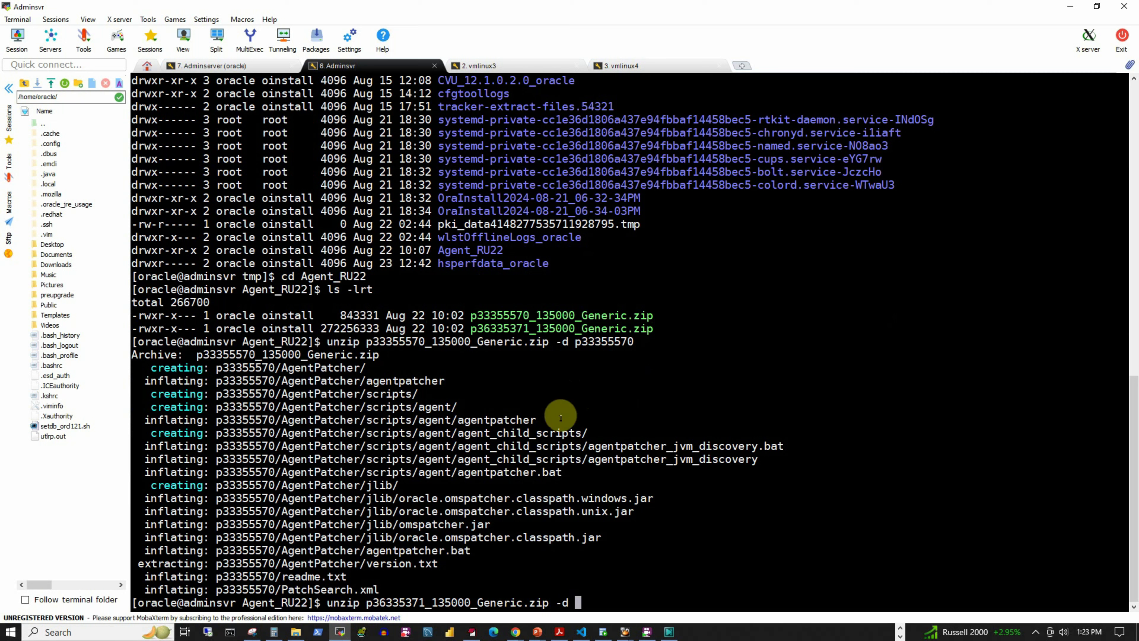
pyautogui.moveTo(471, 328); pyautogui.dragTo(530, 329)
pyautogui.rightClick(878, 387)
pyautogui.press('Return')
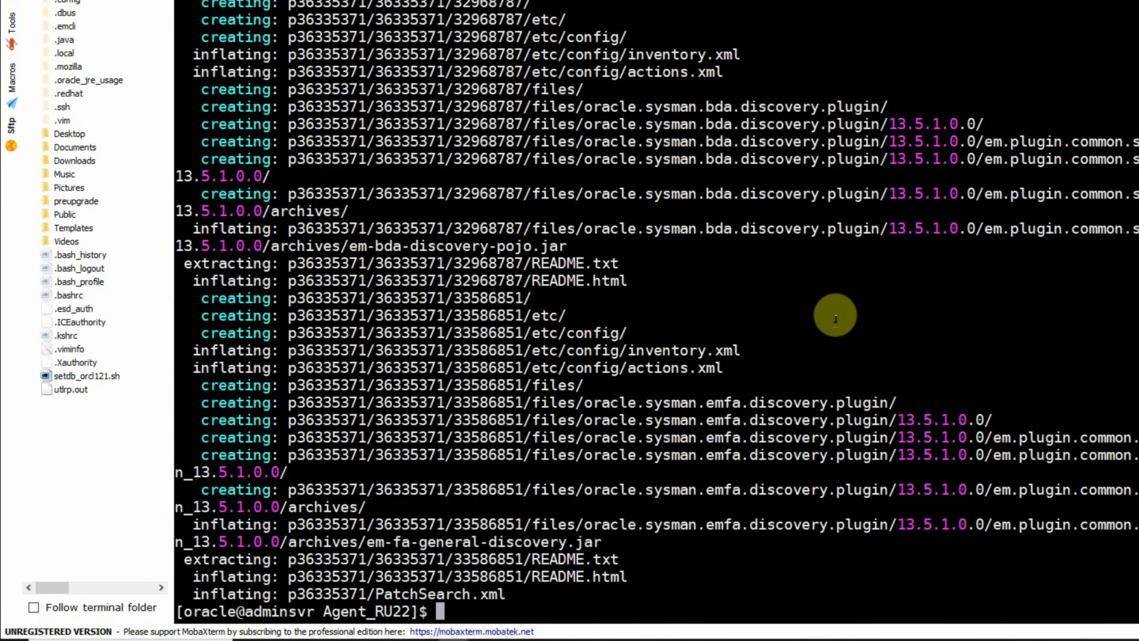
pyautogui.write('ls -lrt')
pyautogui.press('Return')
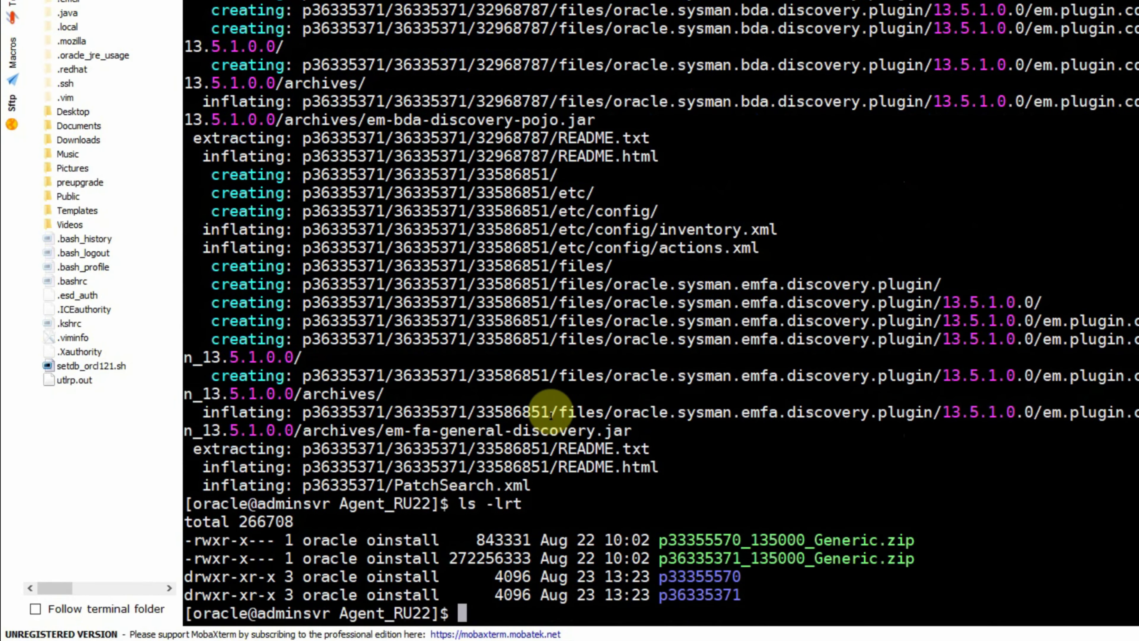
pyautogui.write('cd')
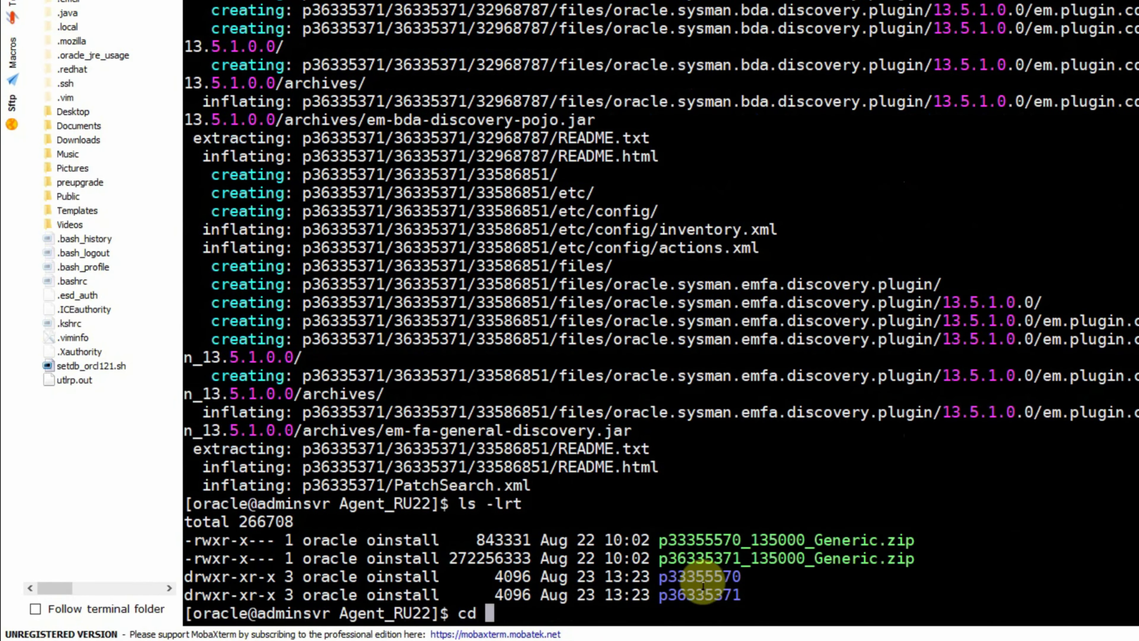
pyautogui.doubleClick(704, 577)
pyautogui.rightClick(1057, 502)
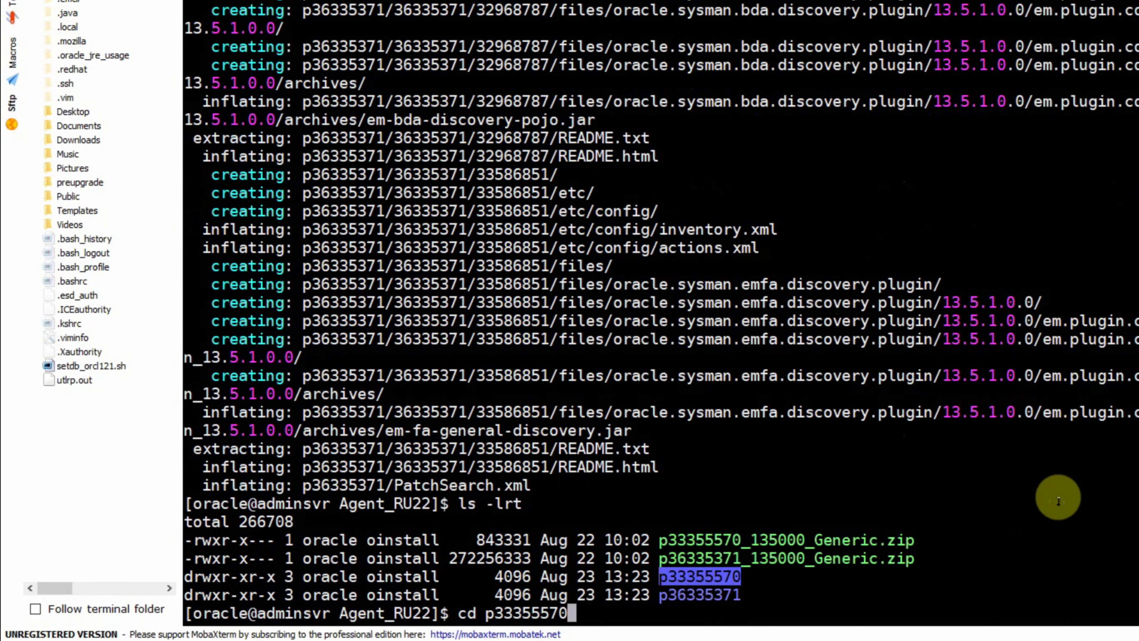
pyautogui.press('Return')
pyautogui.write('ls')
pyautogui.write('t')
pyautogui.press('Return')
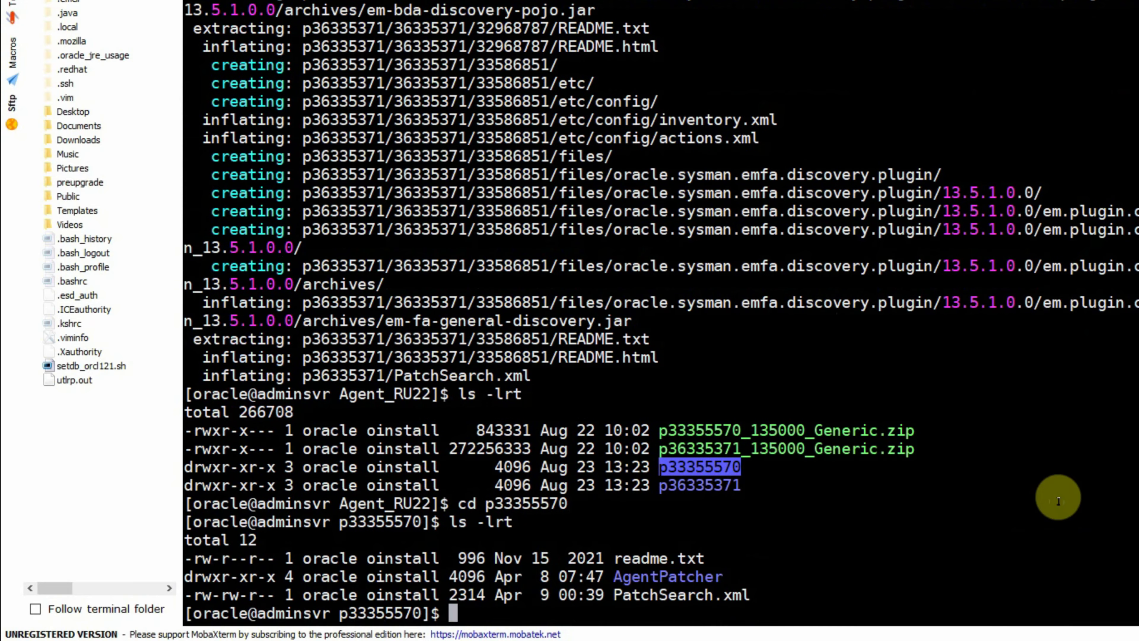
pyautogui.click(815, 529)
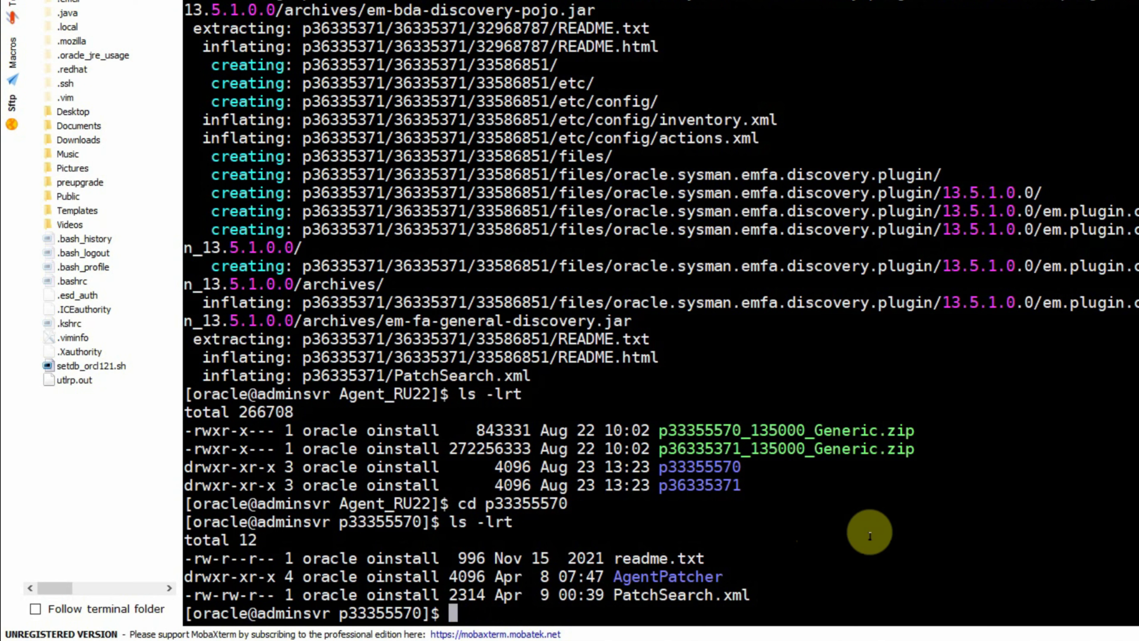
# - Find the agent home via ps -ef | grep emagent and move AgentPatcher into /u001/oracle/agent13c/agent_13.5.0.0.0/
pyautogui.write('ps -ef | ')
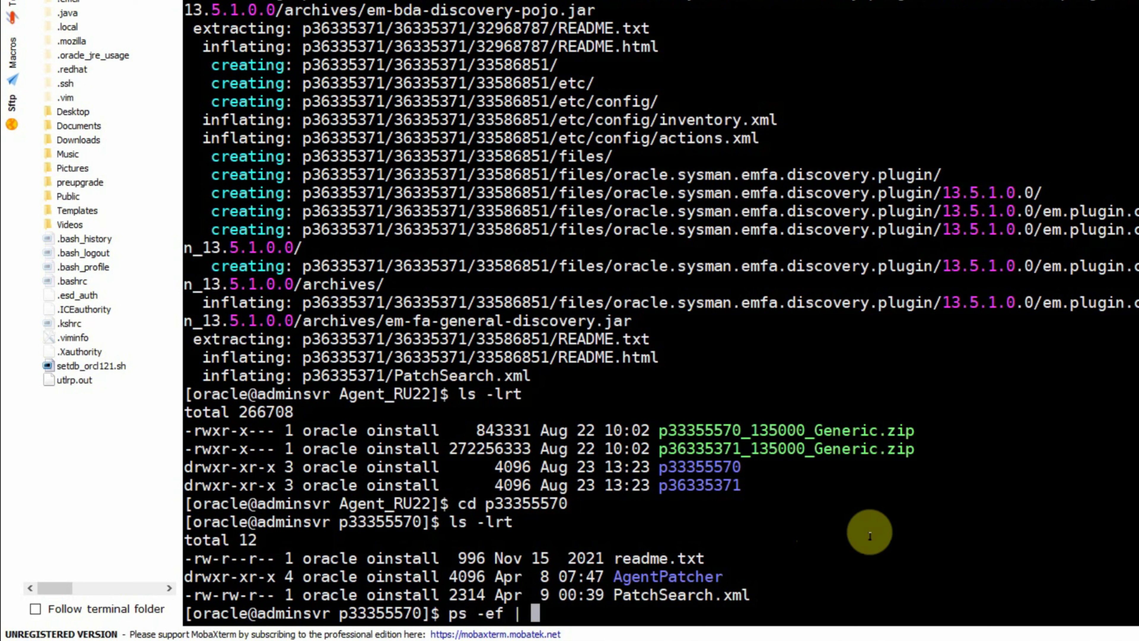
pyautogui.write('grep emagent')
pyautogui.press('Return')
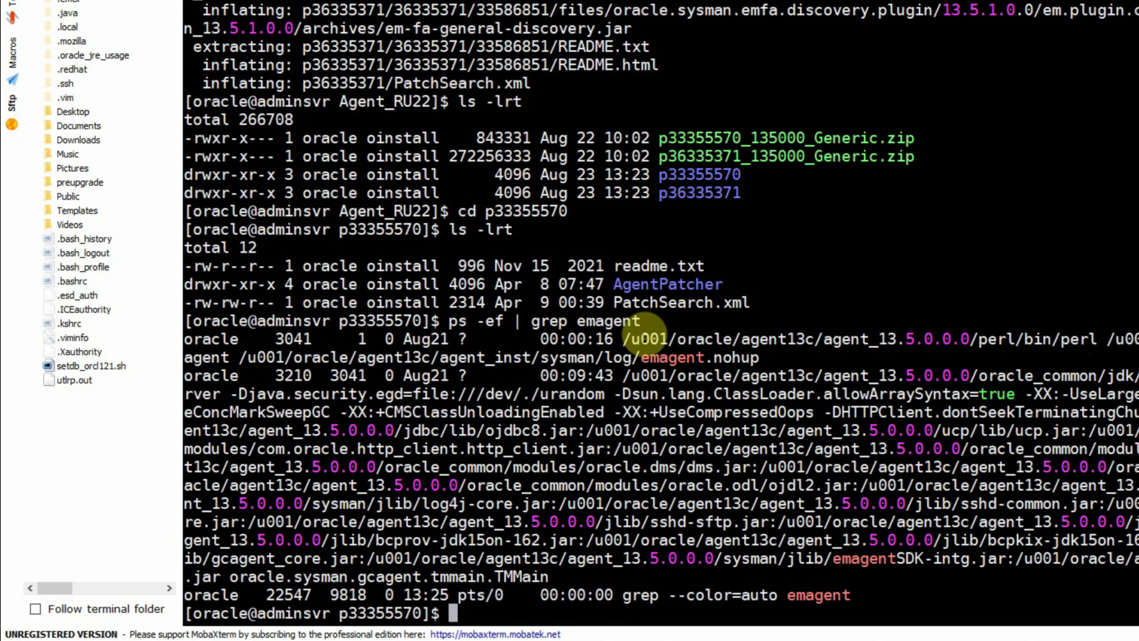
pyautogui.moveTo(625, 340); pyautogui.dragTo(968, 339)
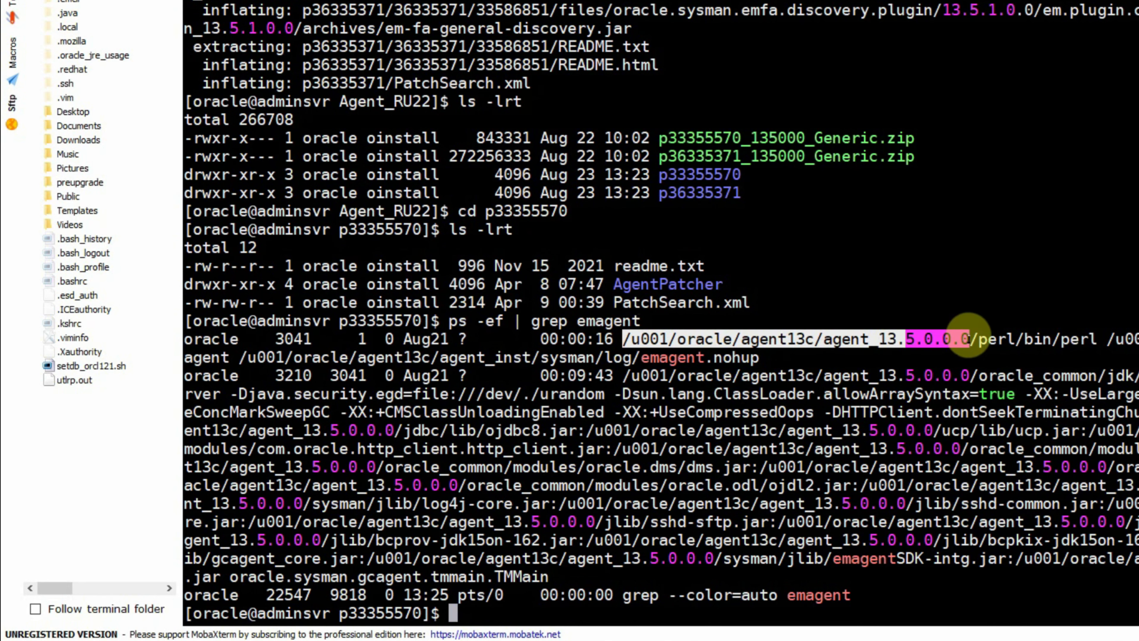
pyautogui.click(839, 294)
pyautogui.write('mv')
pyautogui.doubleClick(663, 282)
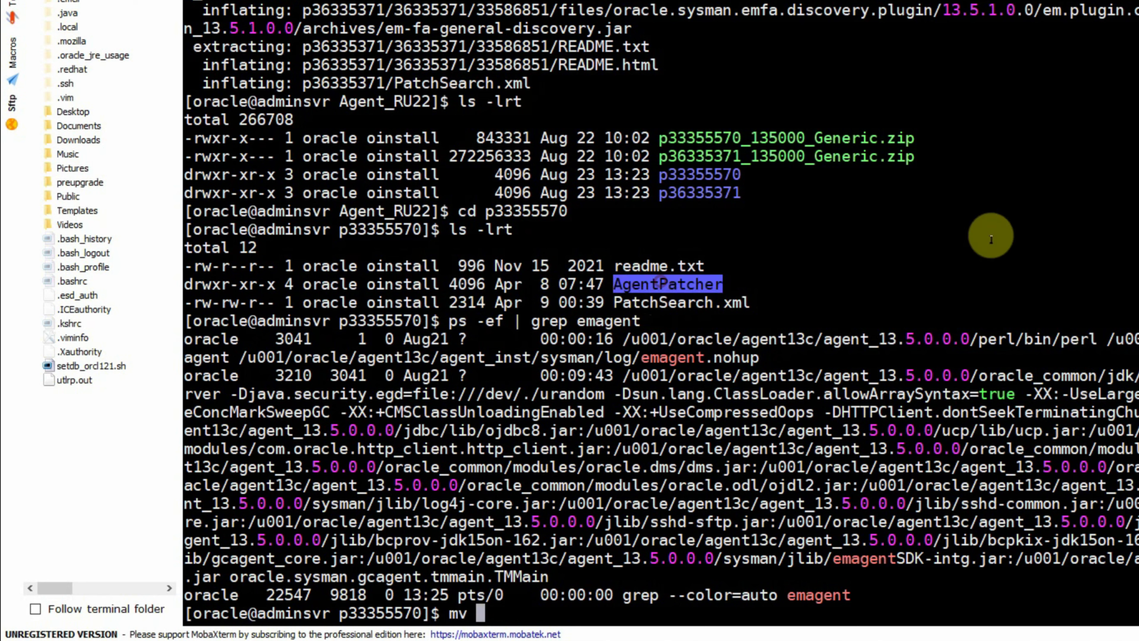
pyautogui.rightClick(990, 236)
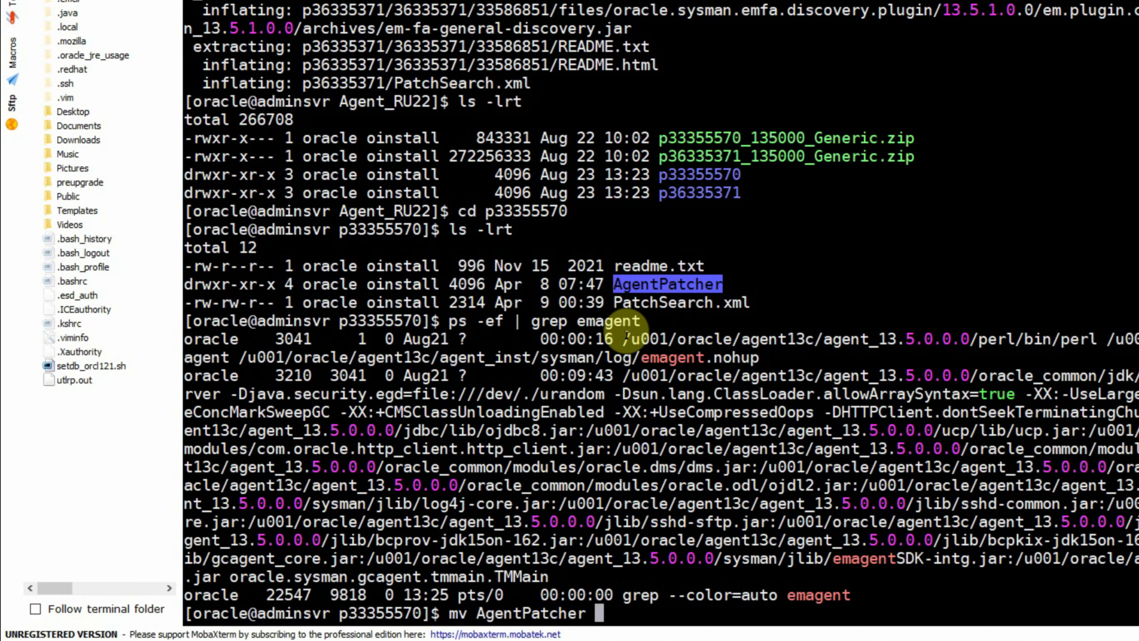
pyautogui.moveTo(624, 337); pyautogui.dragTo(979, 336)
pyautogui.rightClick(1071, 240)
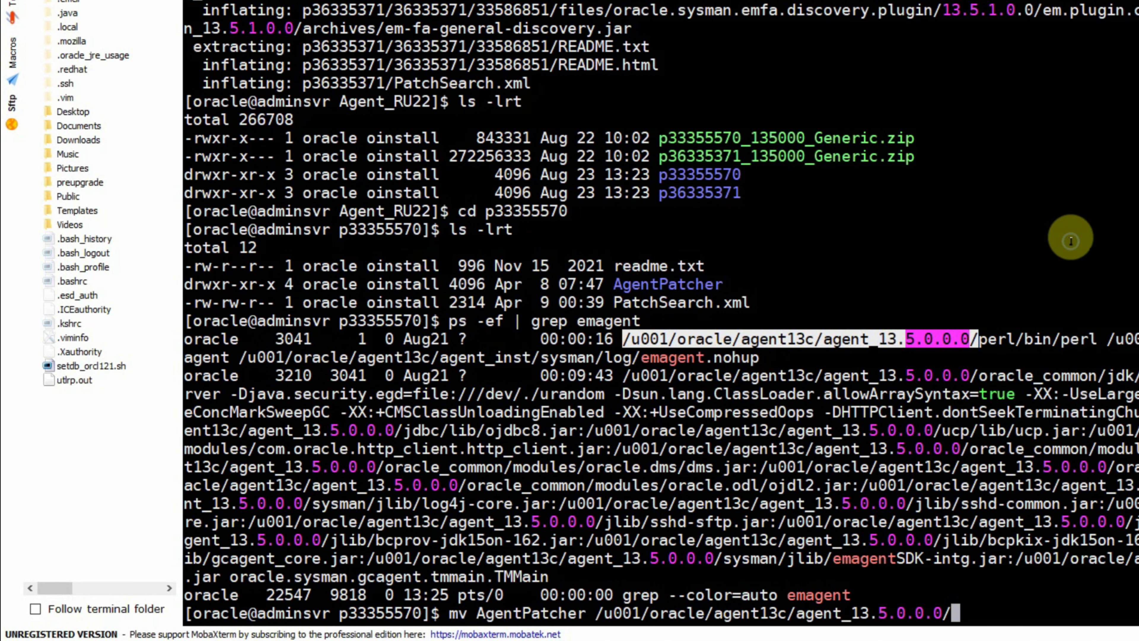
pyautogui.press('Return')
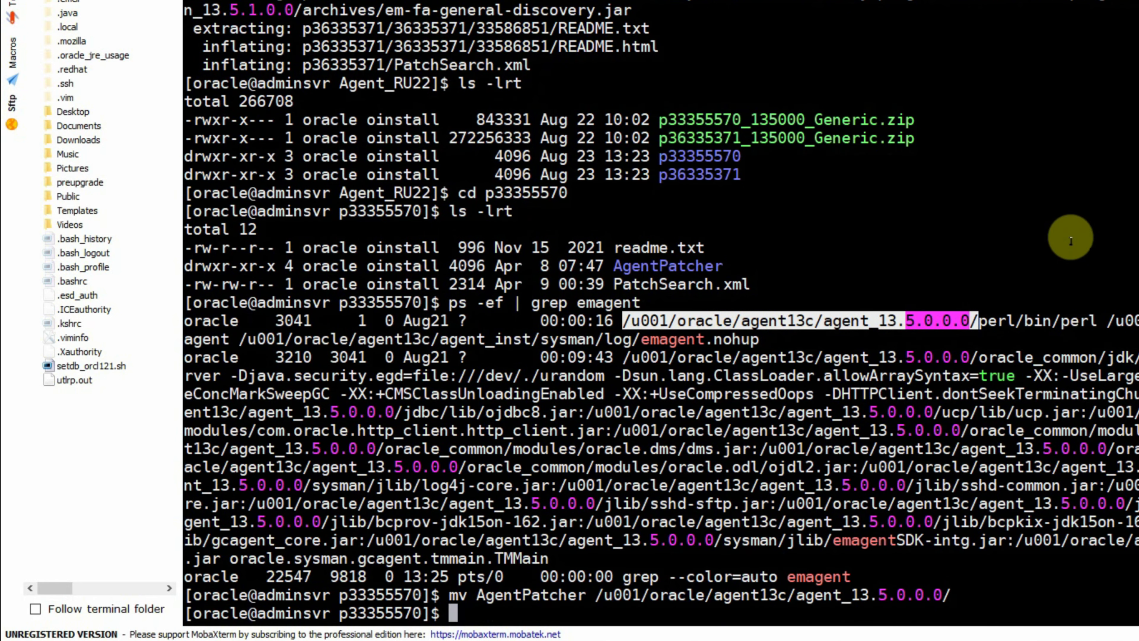
pyautogui.write('ls -lrt')
pyautogui.press('Return')
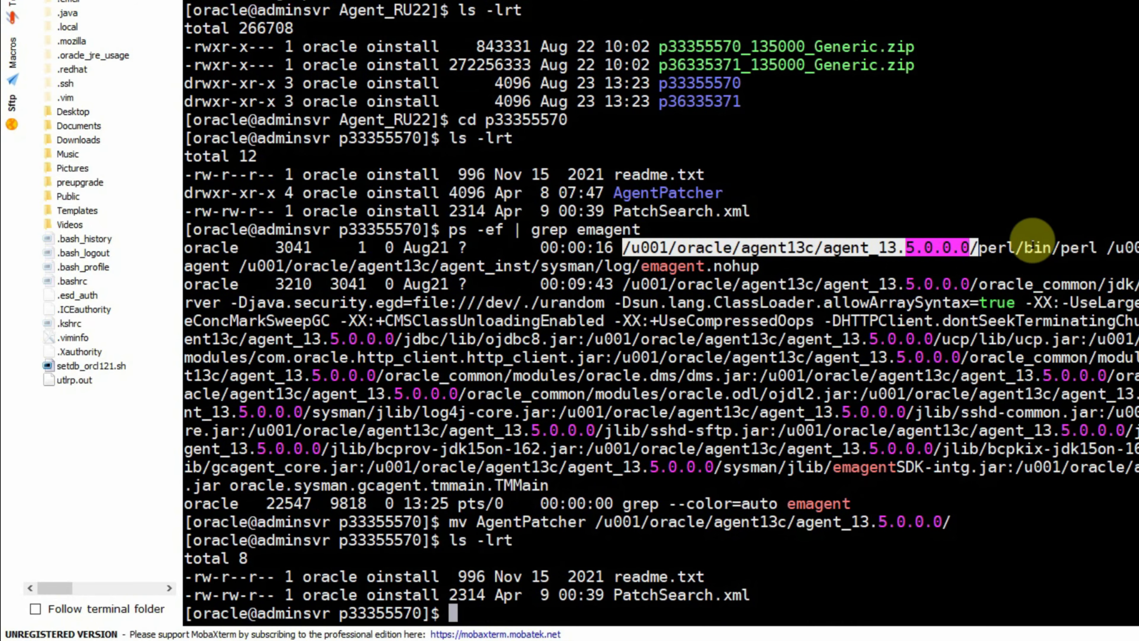
pyautogui.click(851, 512)
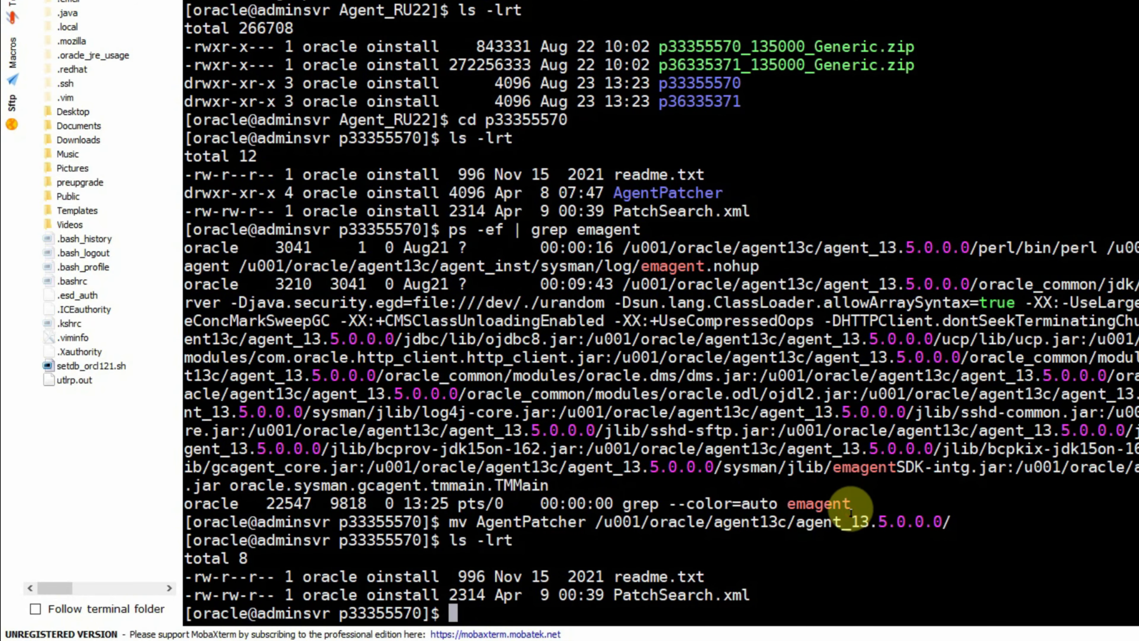
# - Go back up to Agent_RU22, then enter and list the p36335371 directory
pyautogui.write('cd ..')
pyautogui.press('Return')
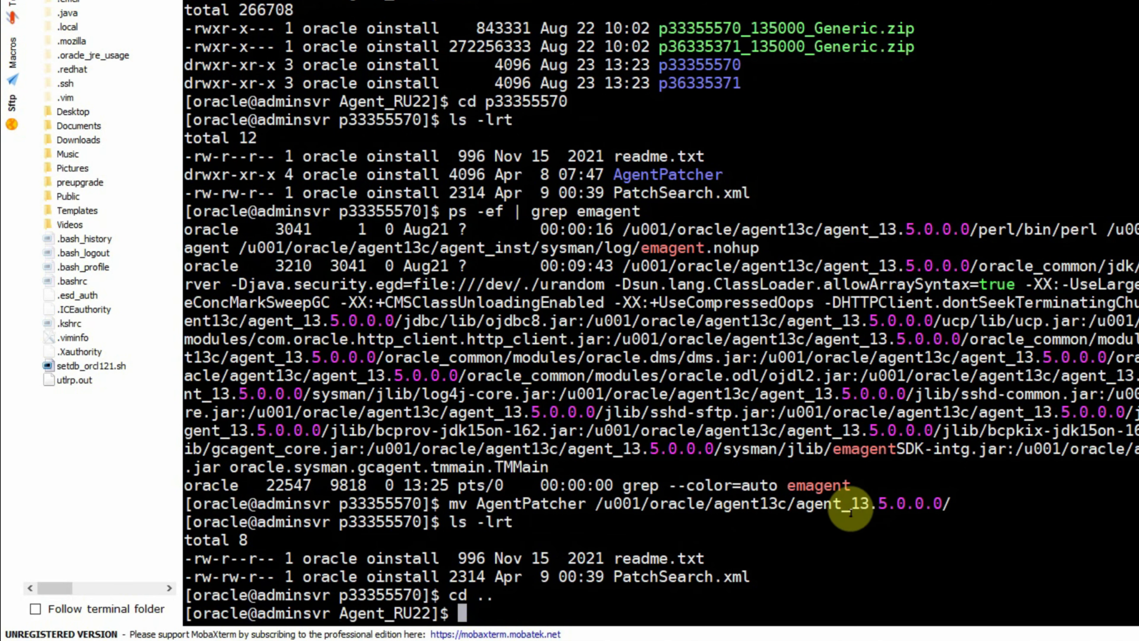
pyautogui.write('ls -lrt')
pyautogui.press('Return')
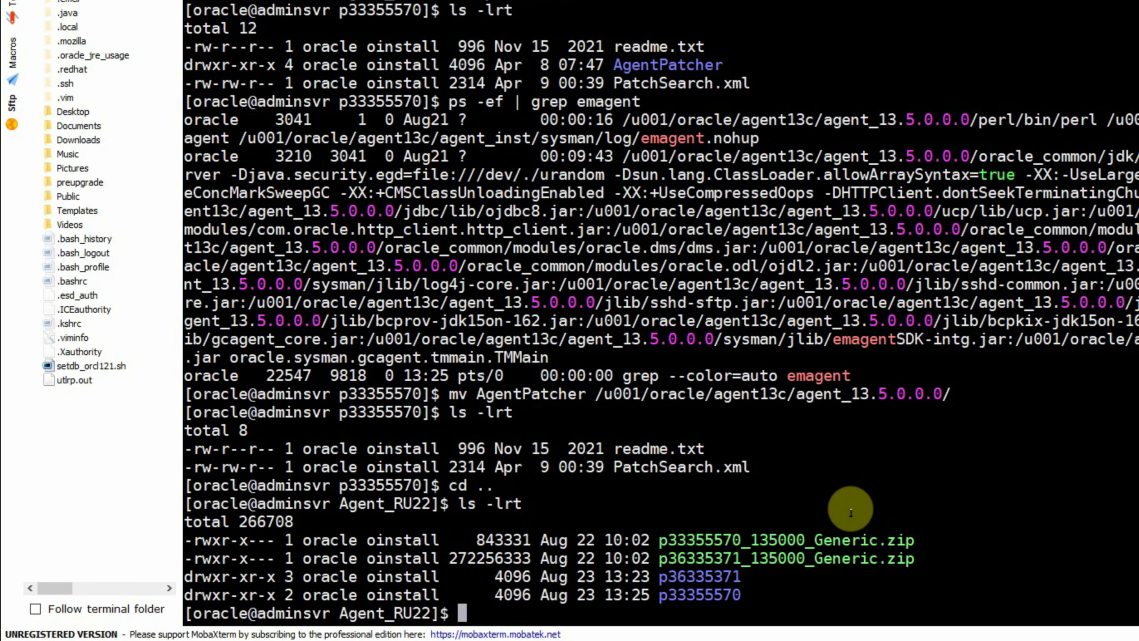
pyautogui.write('cd')
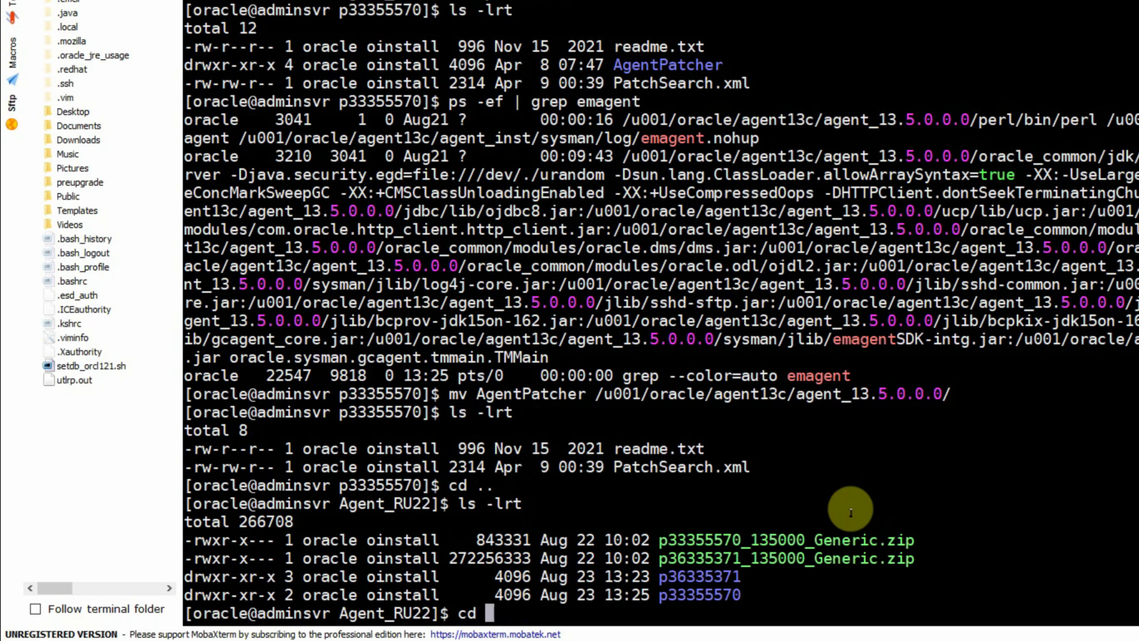
pyautogui.doubleClick(702, 577)
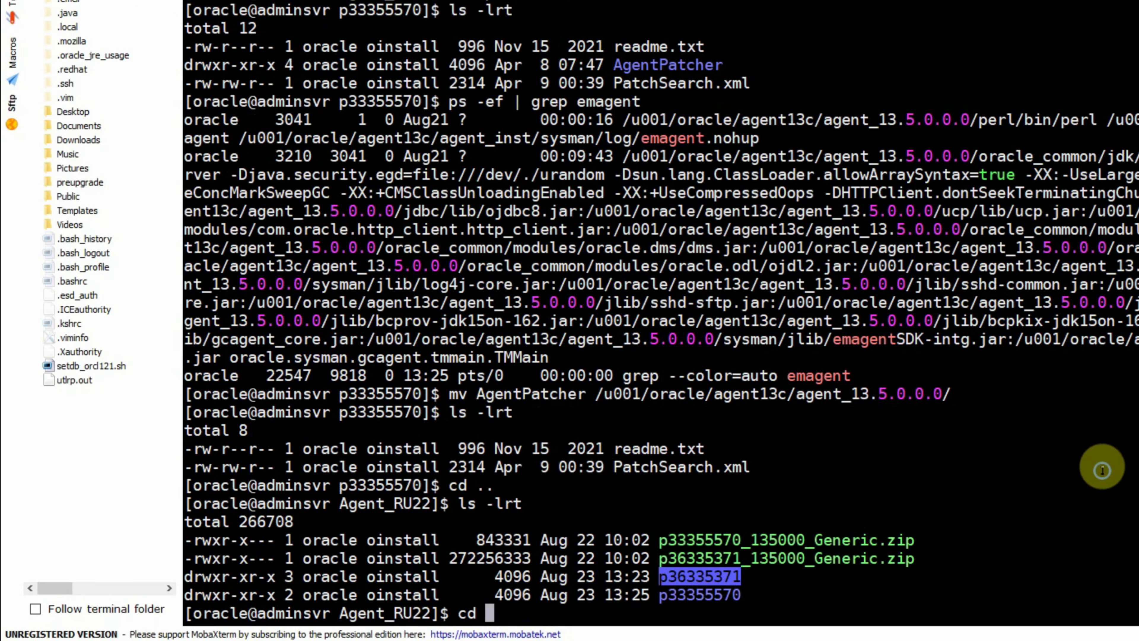
pyautogui.rightClick(1102, 470)
pyautogui.press('Return')
pyautogui.write('ls -lrt')
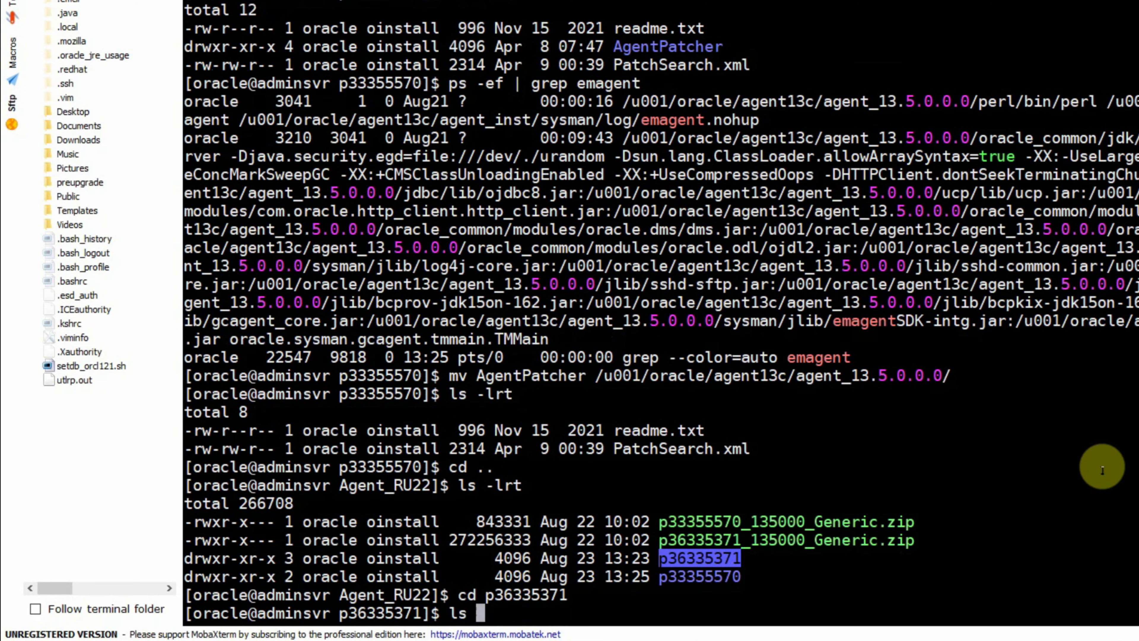
pyautogui.press('Return')
# - Enter the 36335371 patch directory and list its sub-patch folders
pyautogui.write('cd')
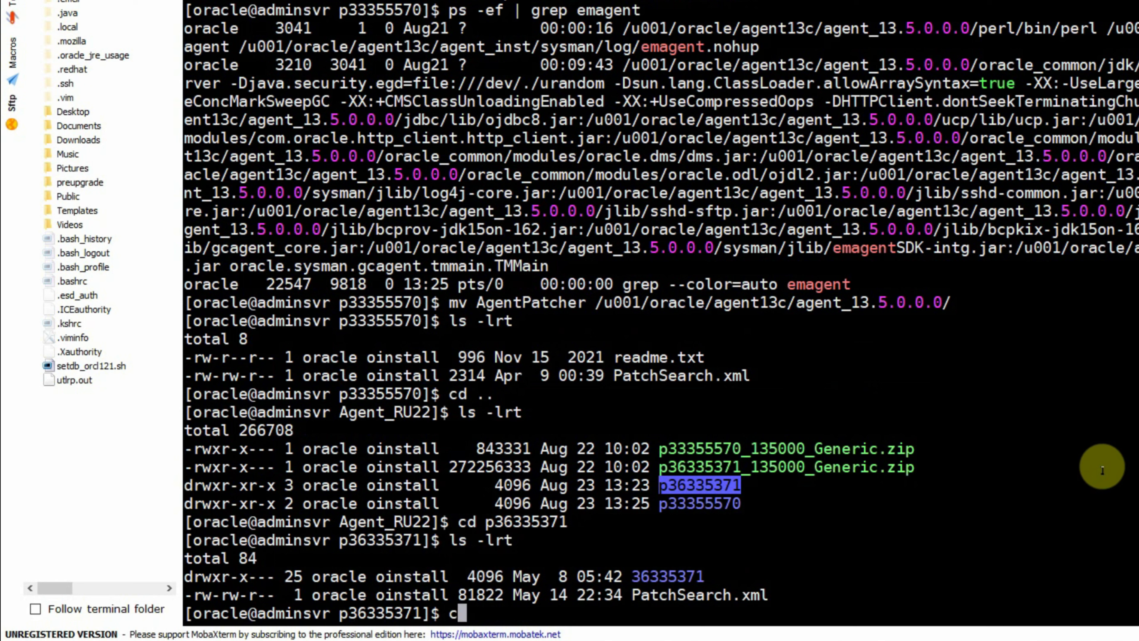
pyautogui.doubleClick(659, 576)
pyautogui.rightClick(939, 531)
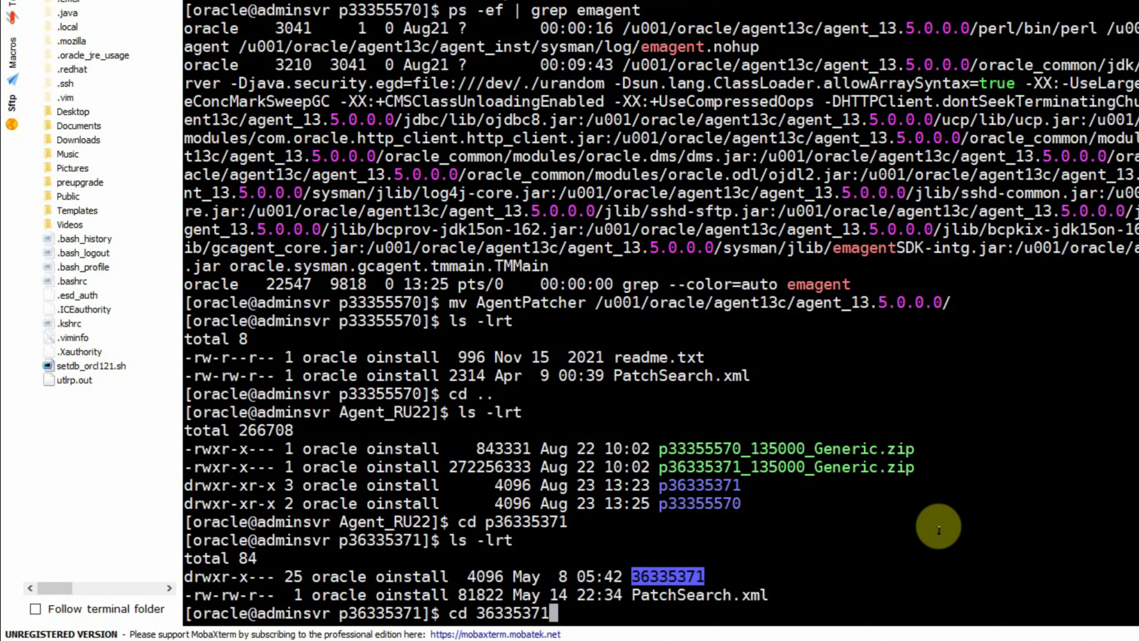
pyautogui.press('Return')
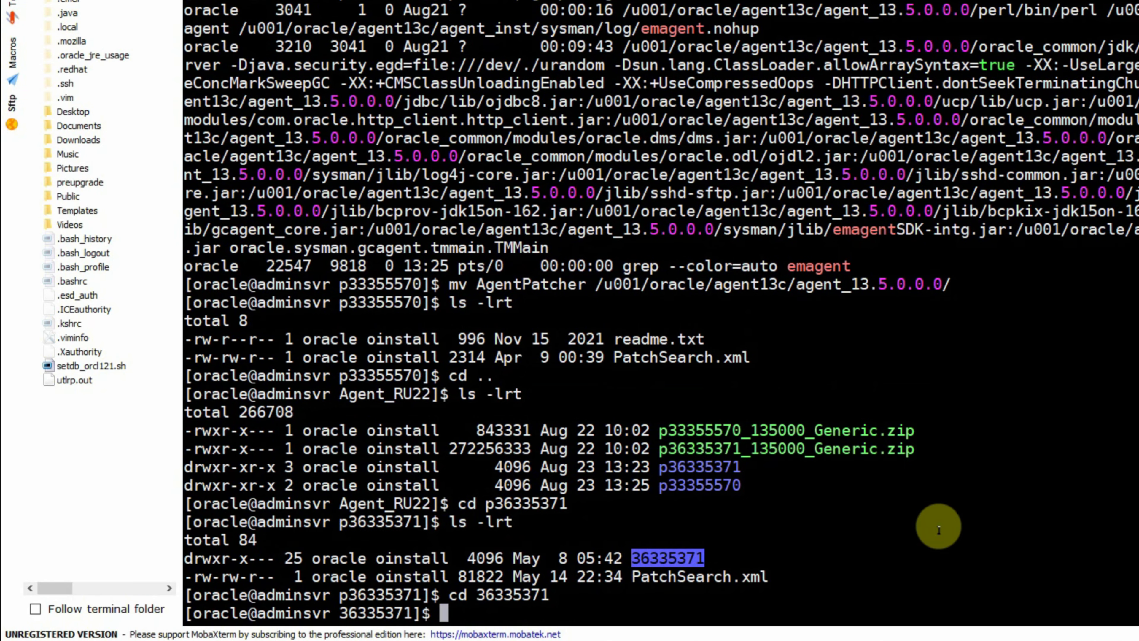
pyautogui.write('ls -lrt')
pyautogui.press('Return')
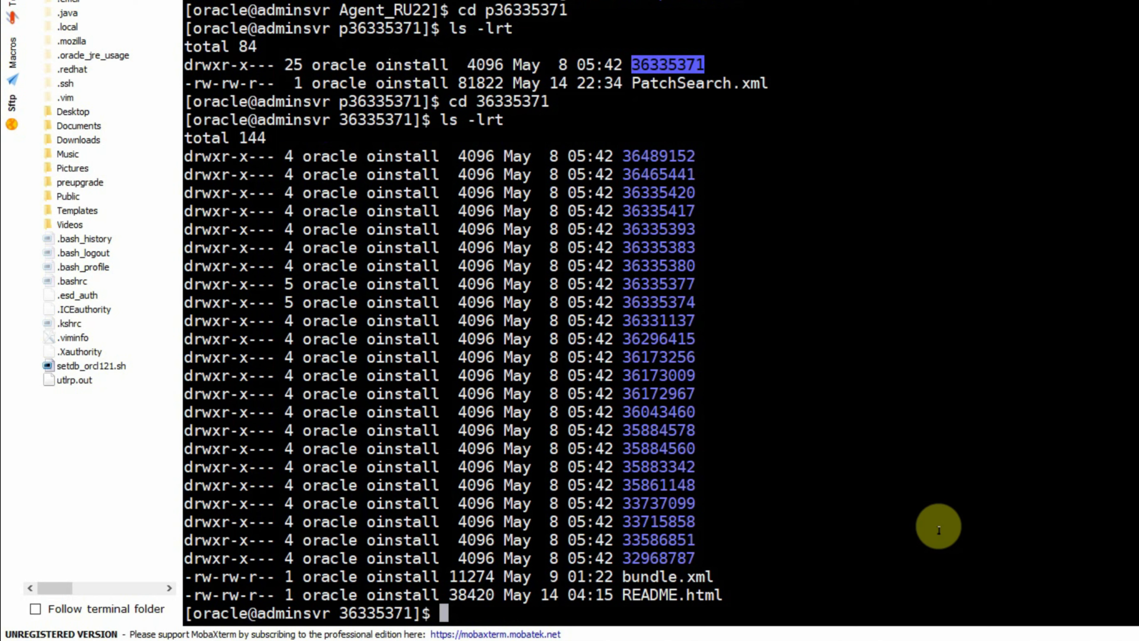
# - Export ORACLE_HOME=/u001/oracle/agent13c/agent_13.5.0.0.0/ and clear the terminal screen
pyautogui.write('export ')
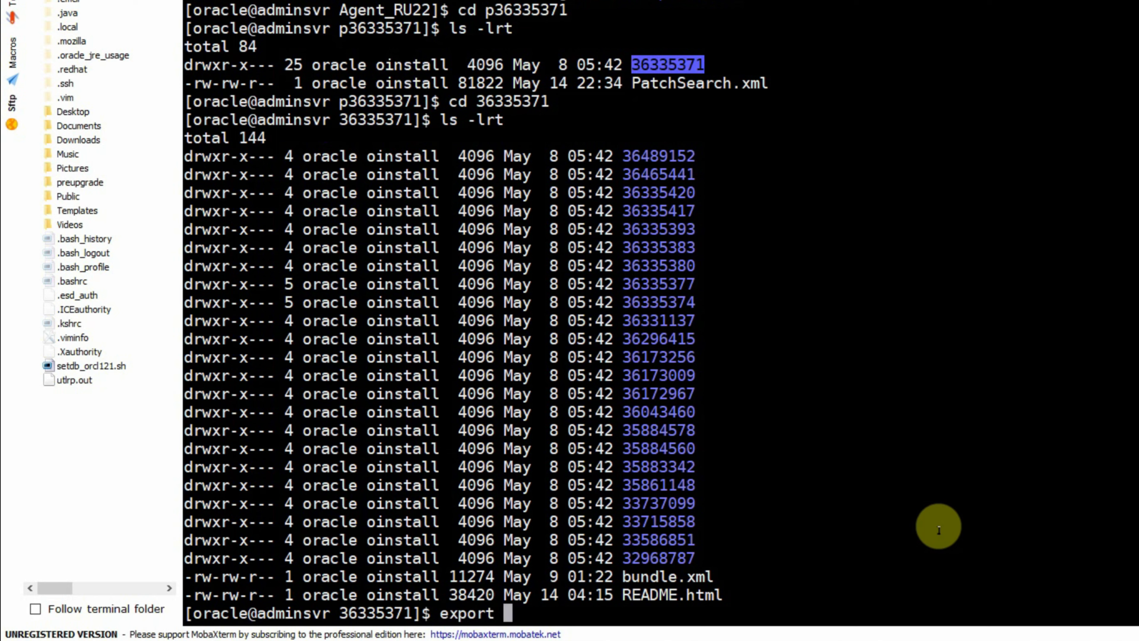
pyautogui.write('ORACLE_')
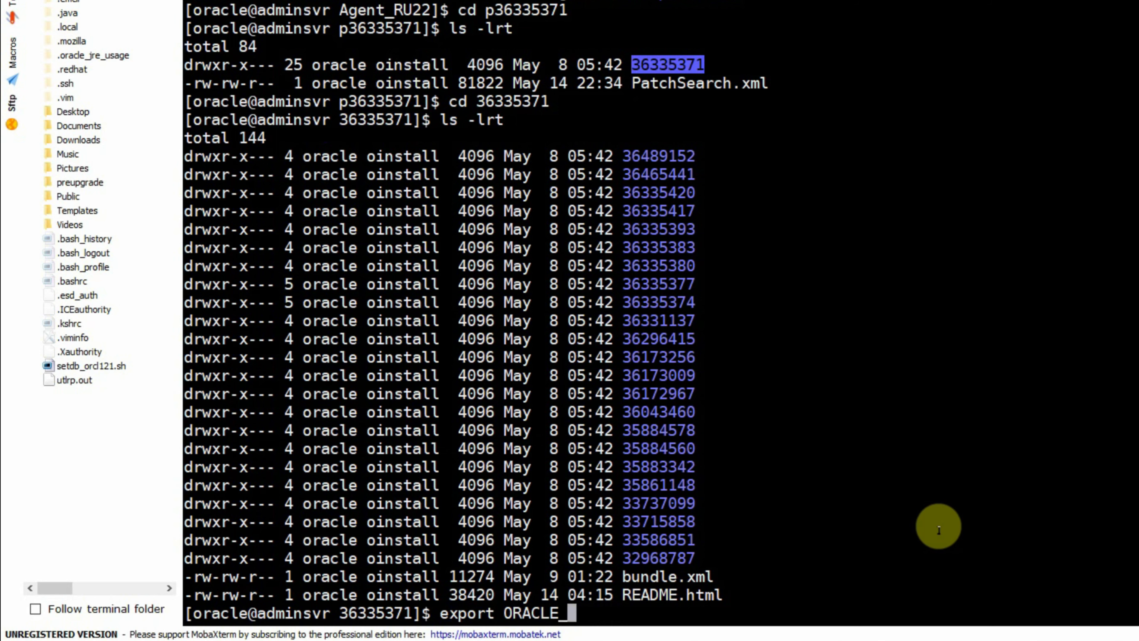
pyautogui.write('HOME=')
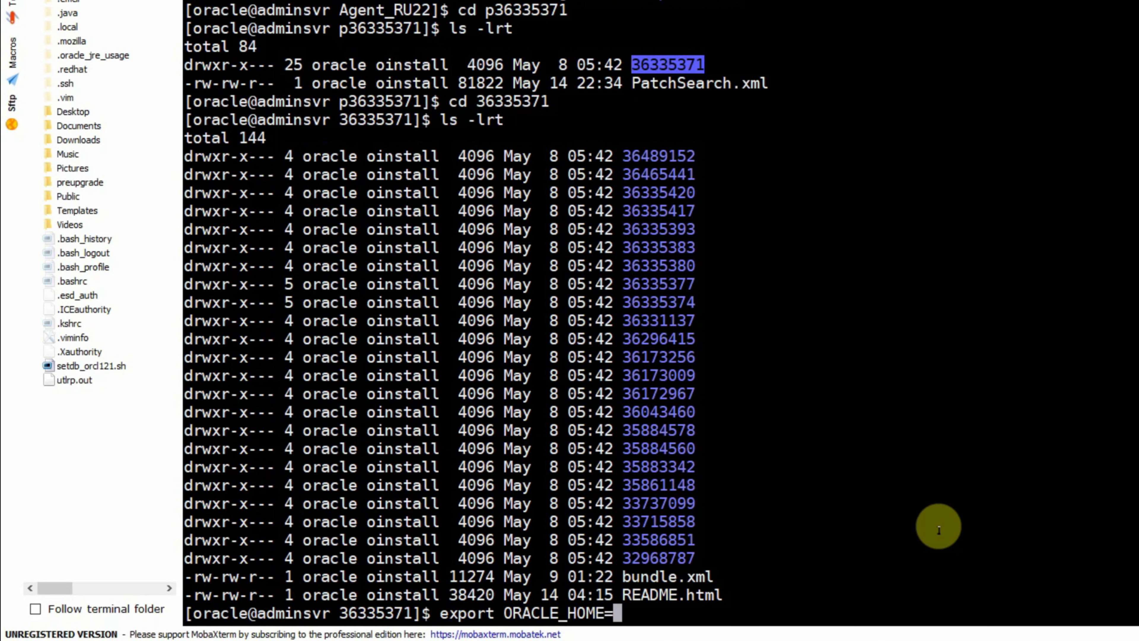
pyautogui.scroll(8, 938, 530)
pyautogui.doubleClick(637, 229)
pyautogui.scroll(-8, 815, 294)
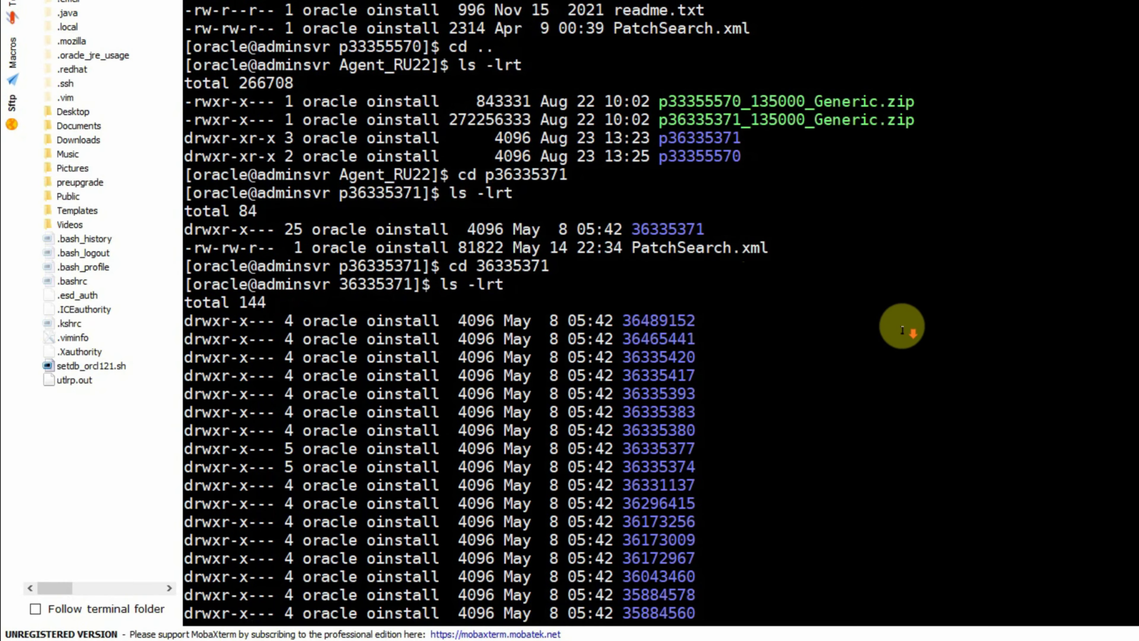
pyautogui.rightClick(1040, 276)
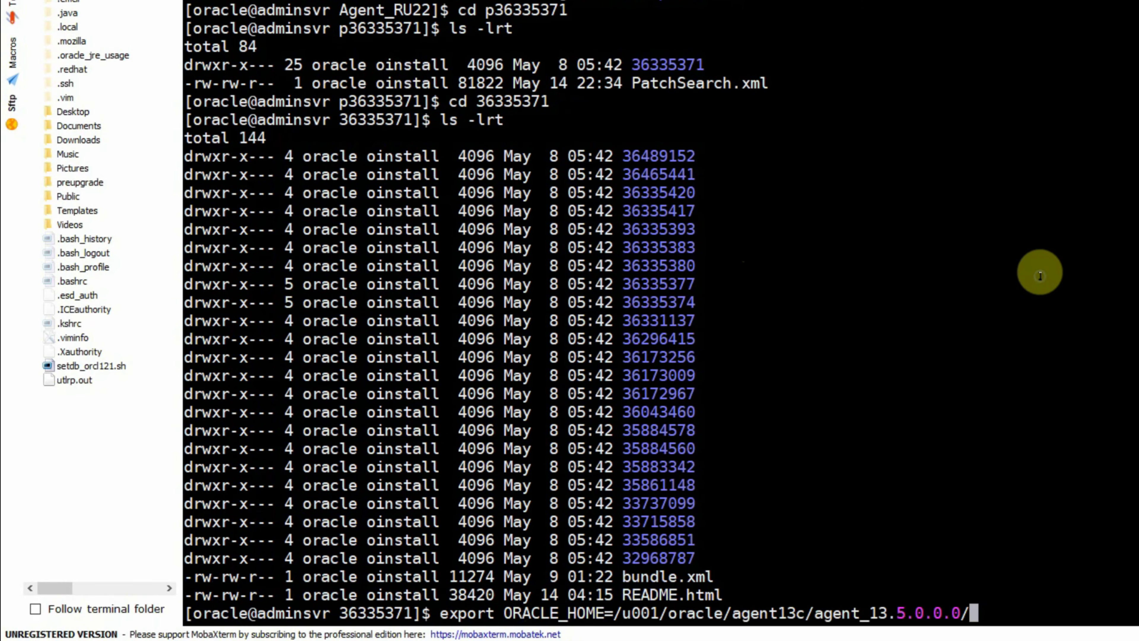
pyautogui.press('Return')
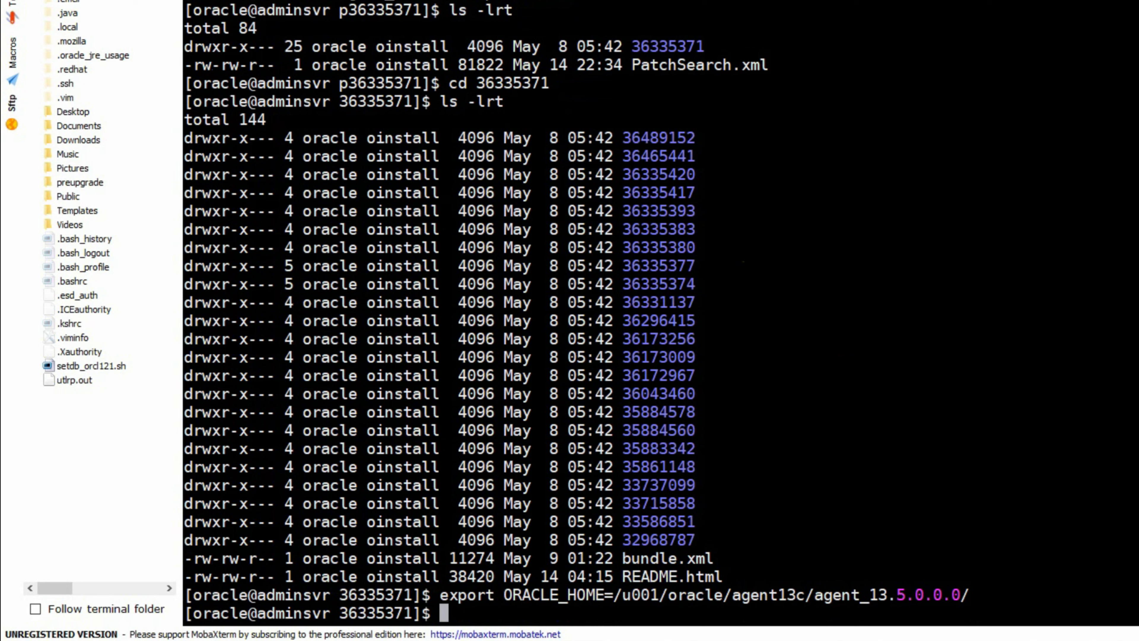
pyautogui.write('CLEAR')
pyautogui.press('Return')
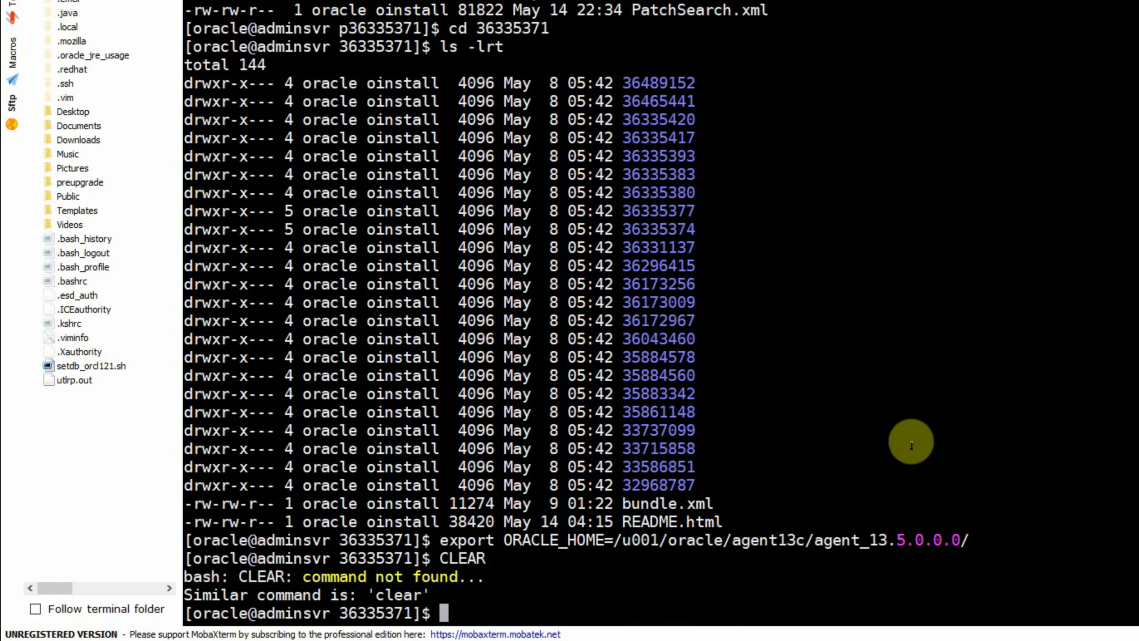
pyautogui.write('clear')
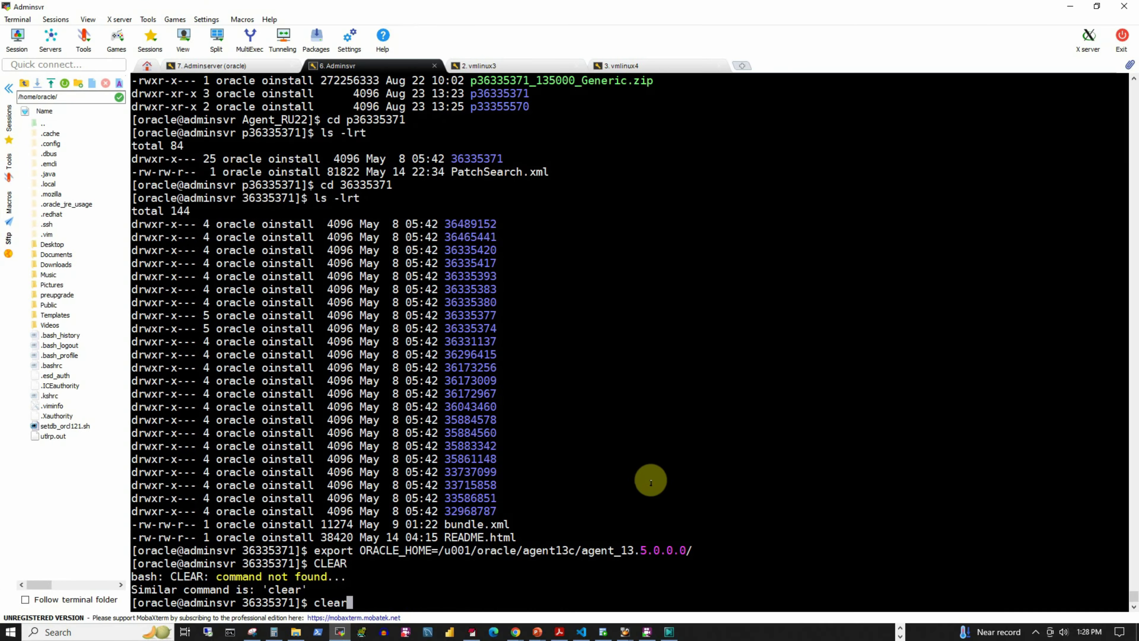
pyautogui.press('Return')
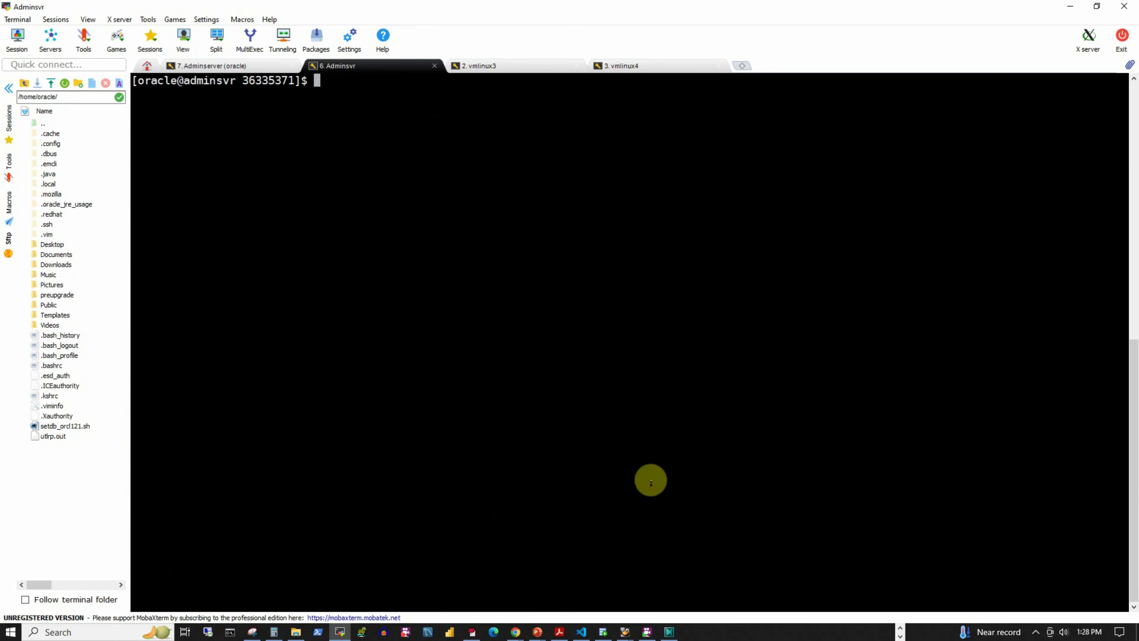
# - Run $ORACLE_HOME/AgentPatcher/agentpatcher apply -analyze on the 36335371 patch
pyautogui.rightClick(522, 267)
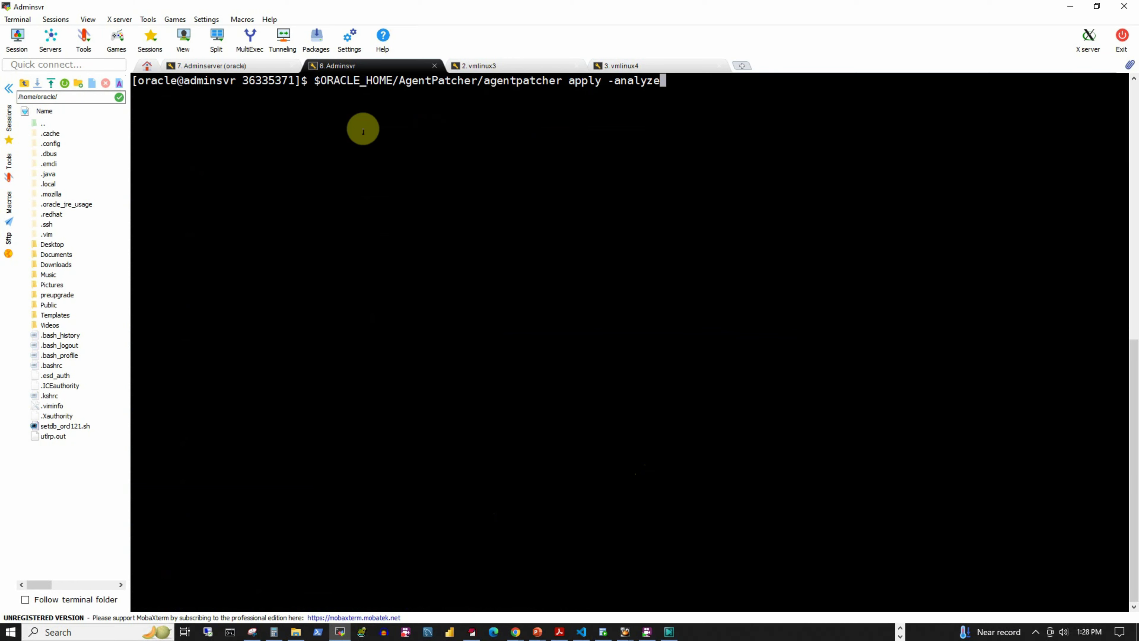
pyautogui.moveTo(485, 81); pyautogui.dragTo(504, 82)
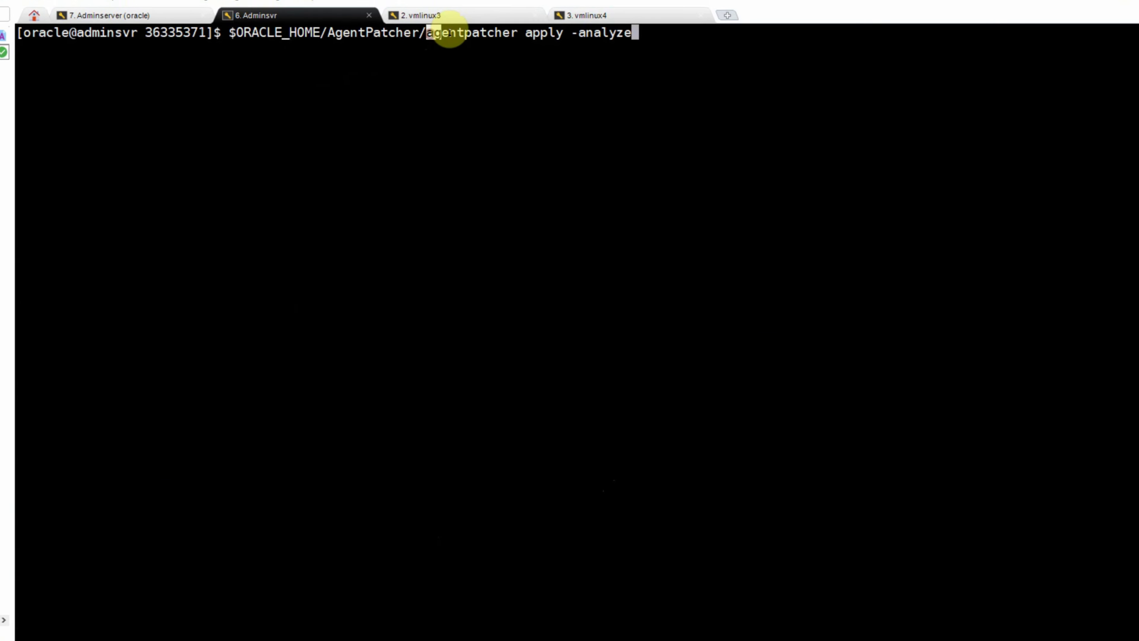
pyautogui.moveTo(450, 33); pyautogui.dragTo(518, 31)
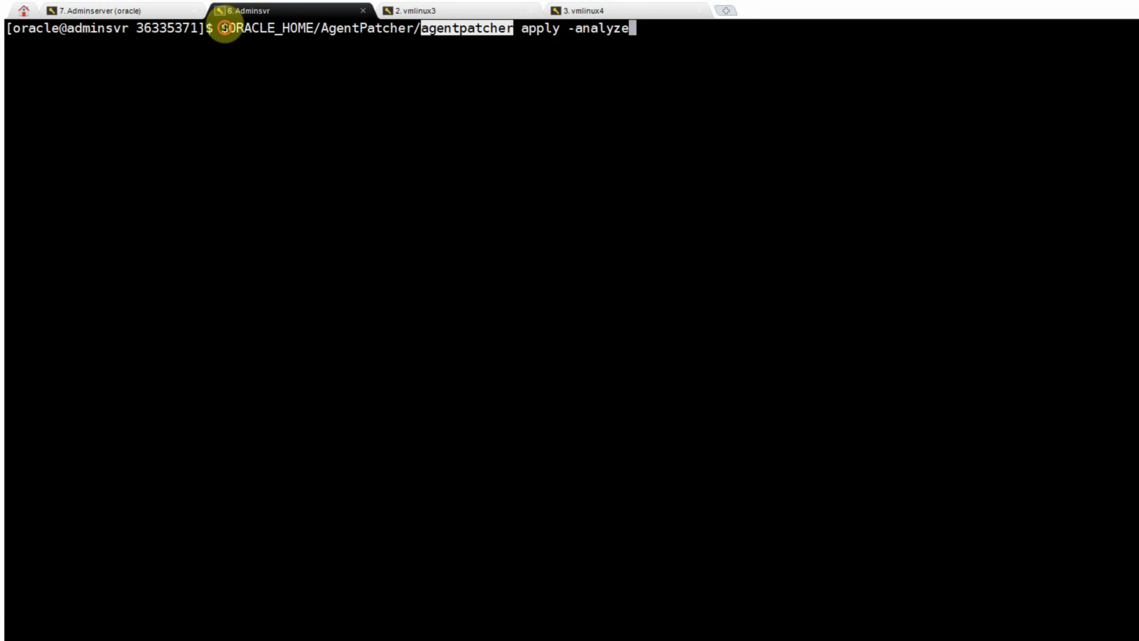
pyautogui.moveTo(225, 28); pyautogui.dragTo(412, 28)
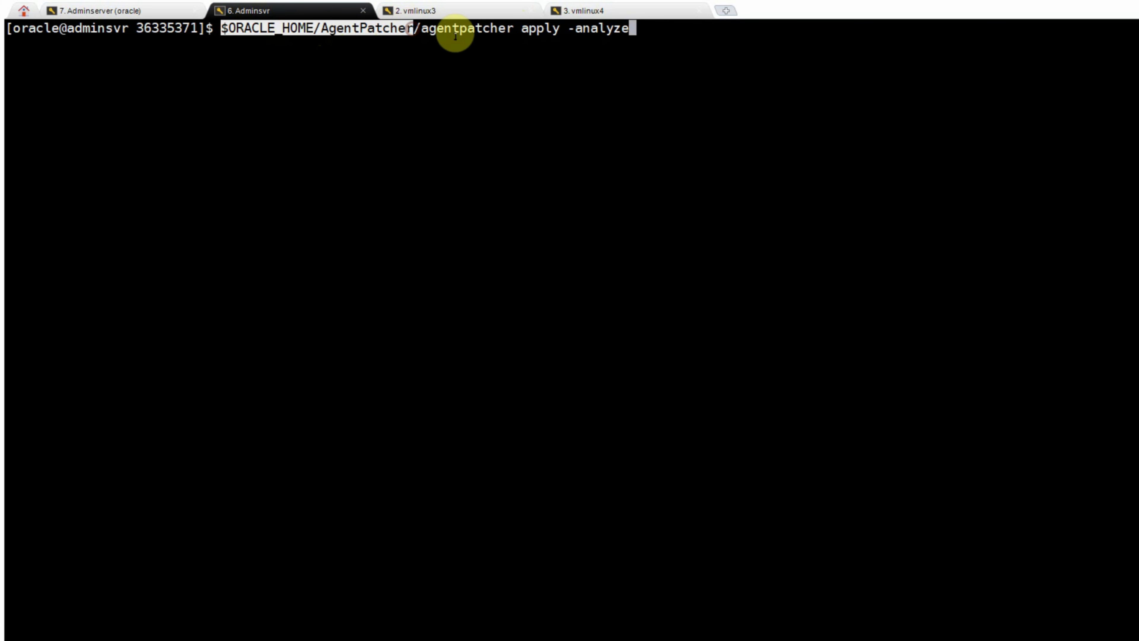
pyautogui.doubleClick(538, 28)
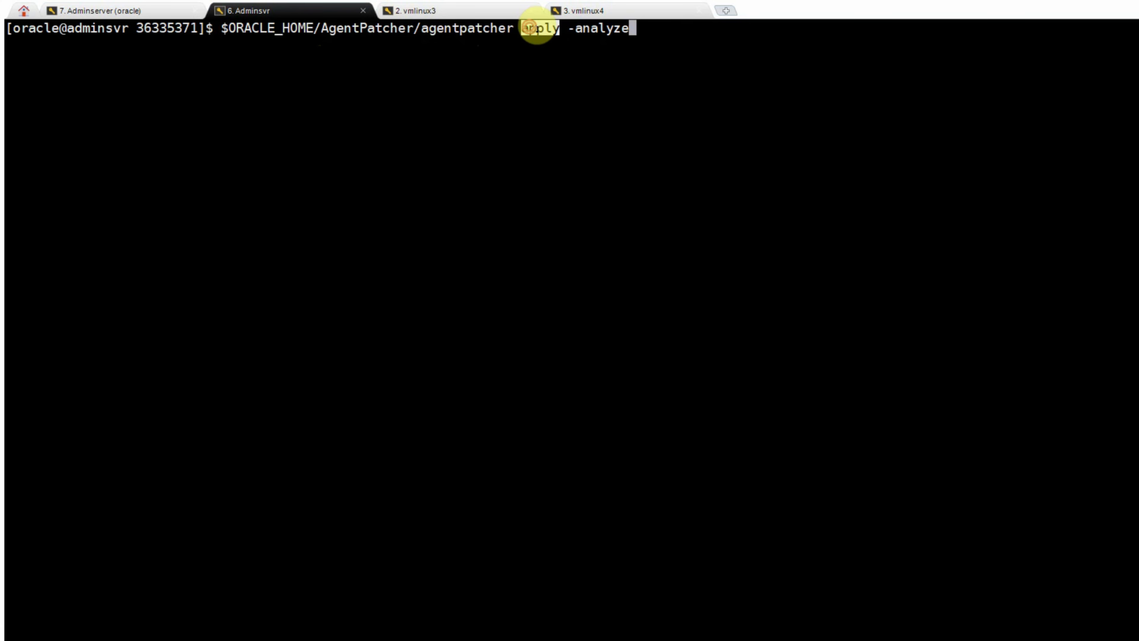
pyautogui.click(691, 30)
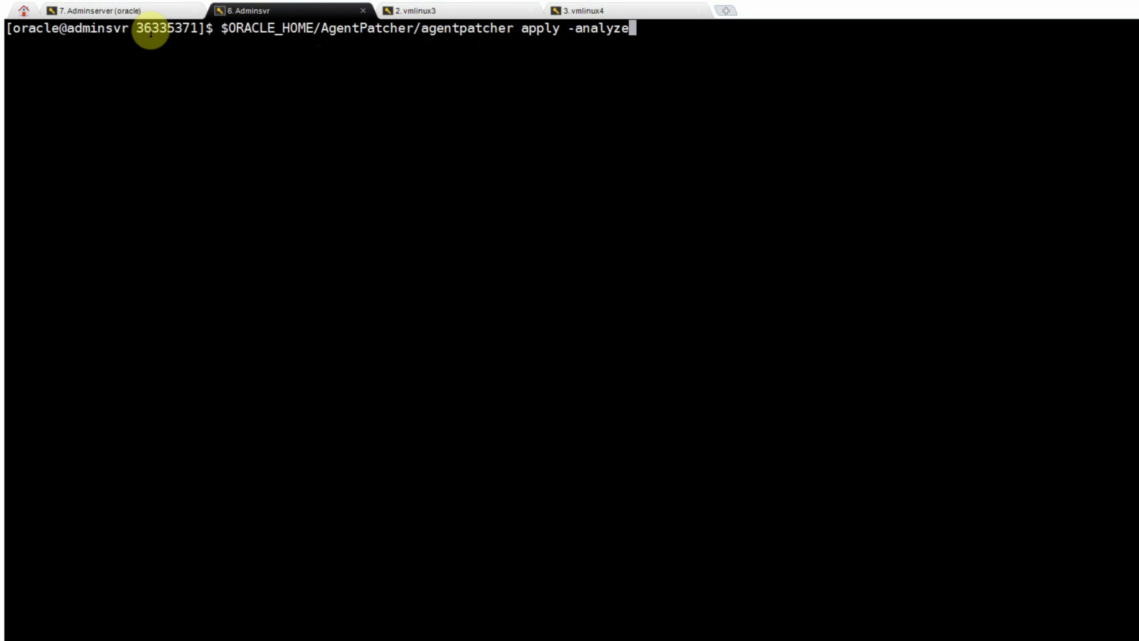
pyautogui.press('Return')
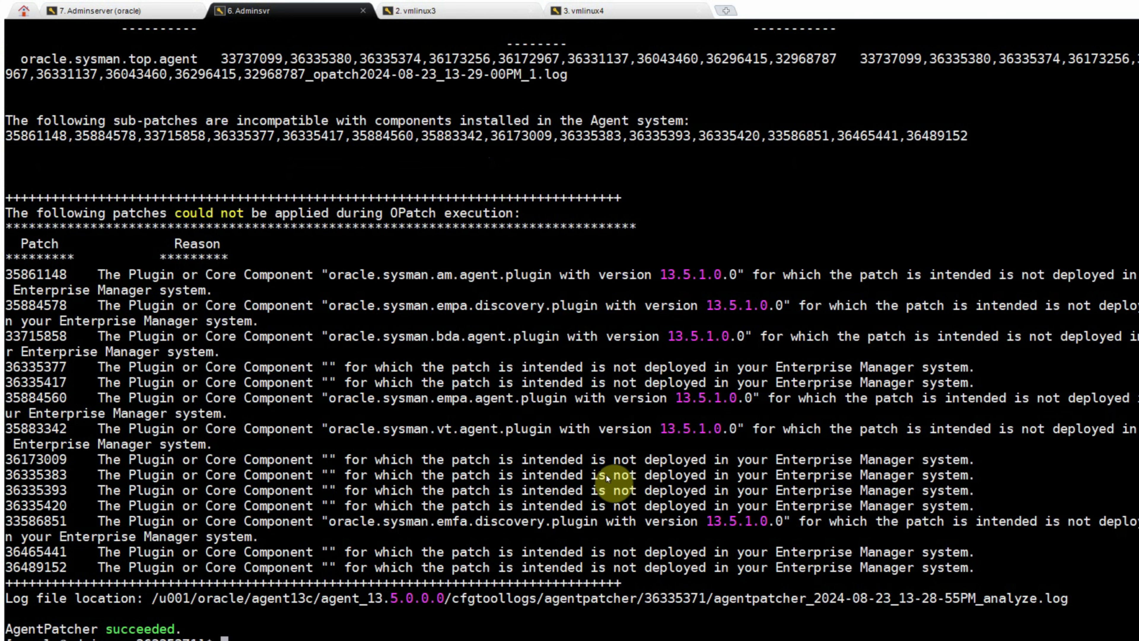
# - Review the non-applicable sub-patches in the analysis output and select the agent home path
pyautogui.scroll(10, 606, 473)
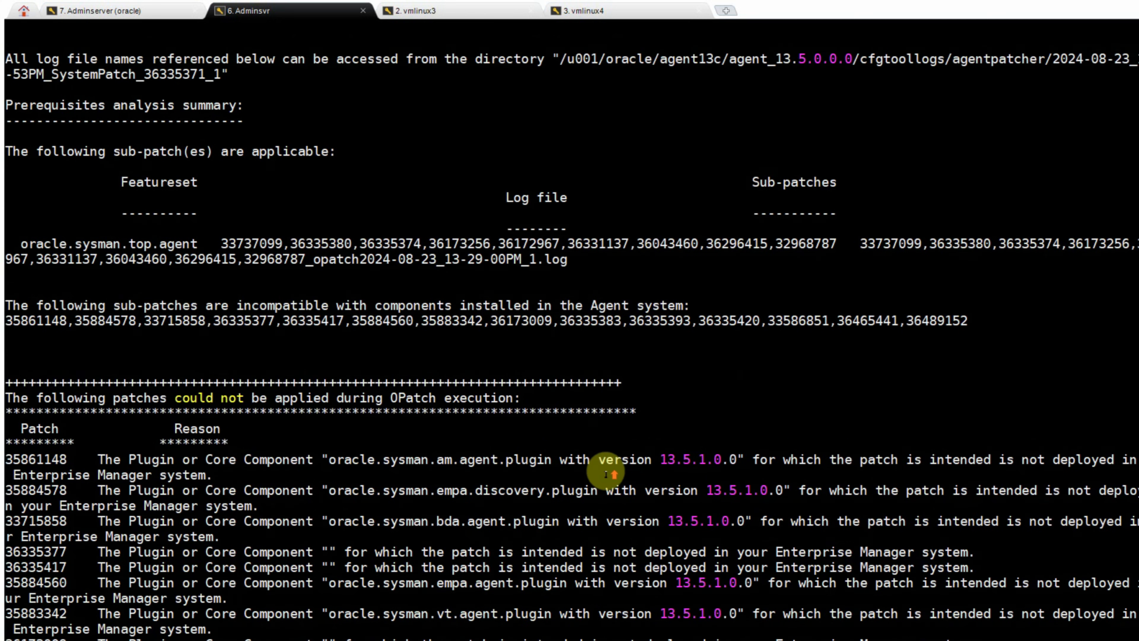
pyautogui.scroll(1, 606, 474)
pyautogui.scroll(-11, 606, 474)
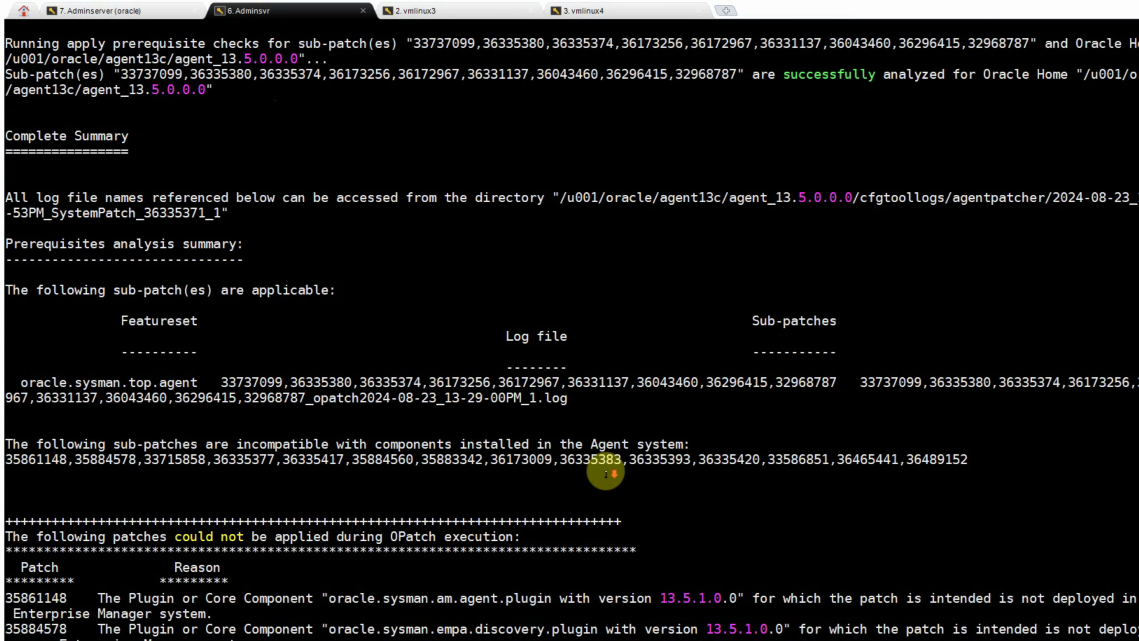
pyautogui.scroll(-1, 606, 474)
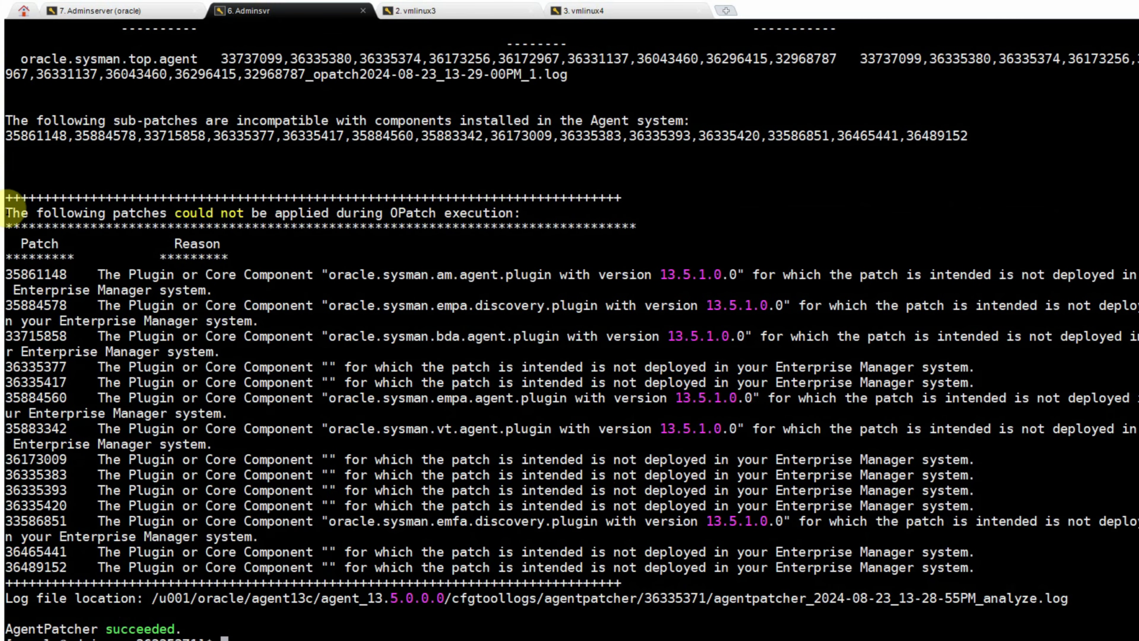
pyautogui.moveTo(6, 208); pyautogui.dragTo(1078, 599)
pyautogui.click(476, 354)
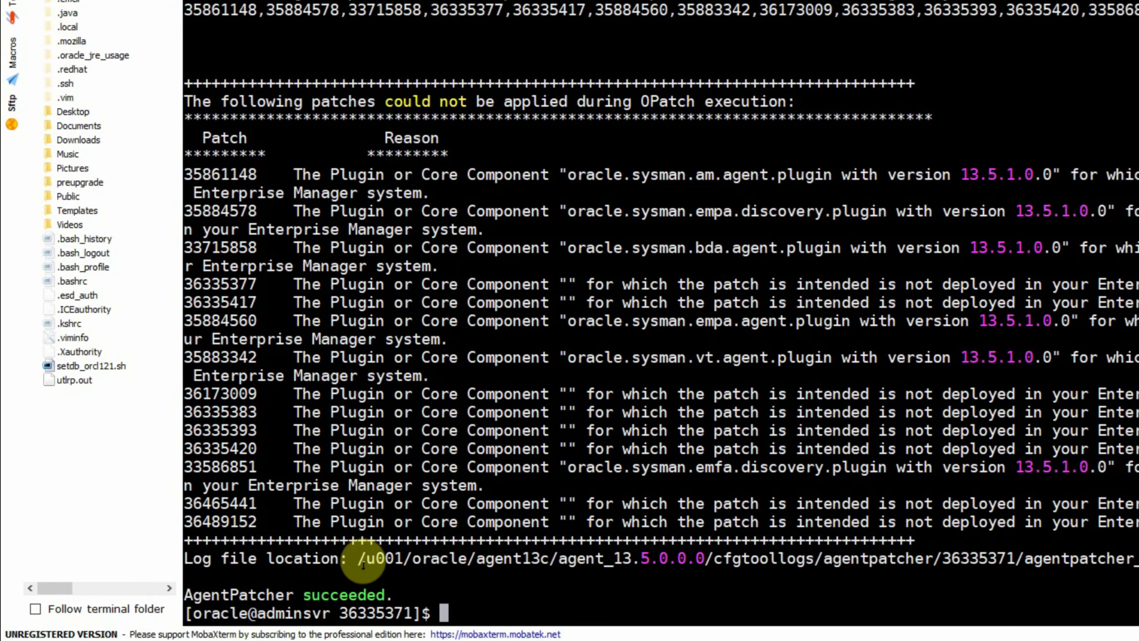
pyautogui.moveTo(356, 561); pyautogui.dragTo(713, 561)
# - Stop the agent with bin/emctl stop agent from the agent home
pyautogui.rightClick(829, 436)
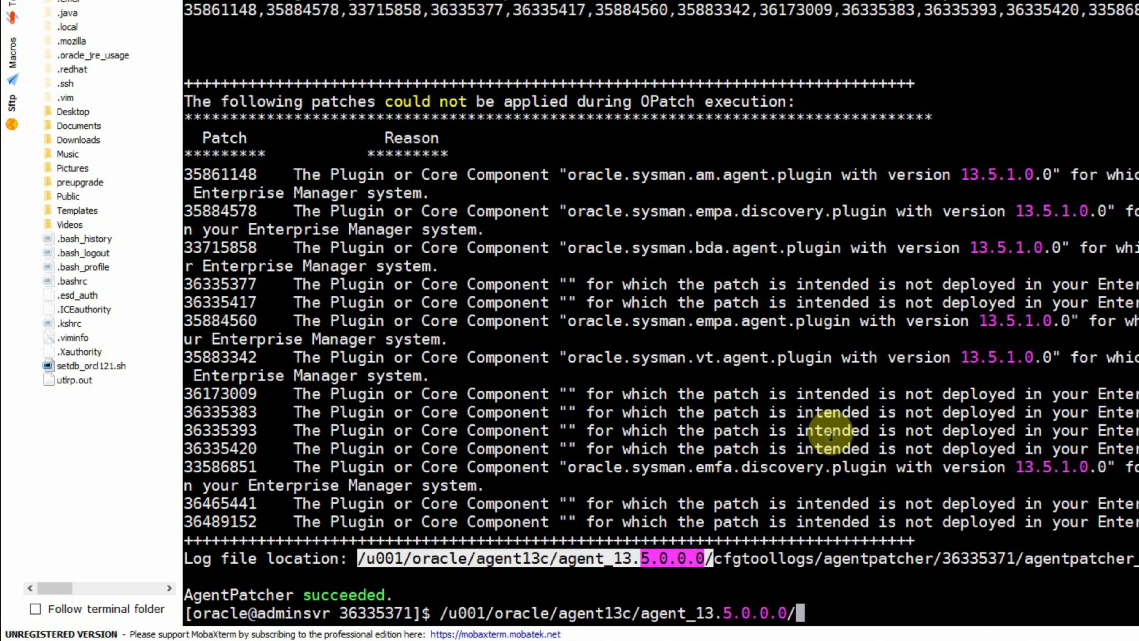
pyautogui.write('bin/emc')
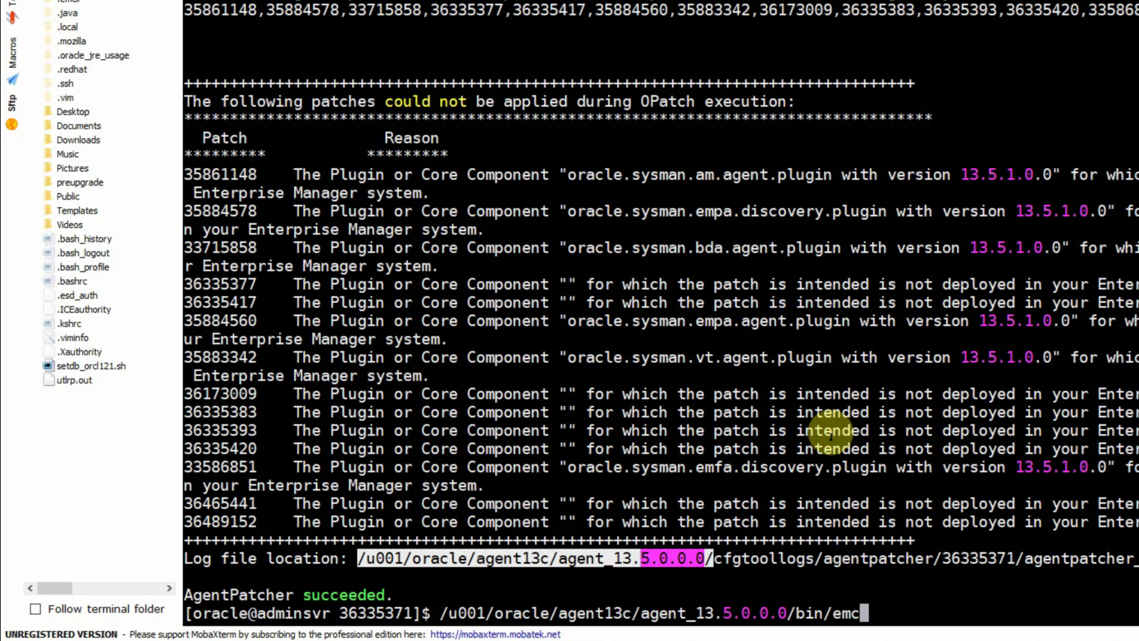
pyautogui.write('tl stop agent')
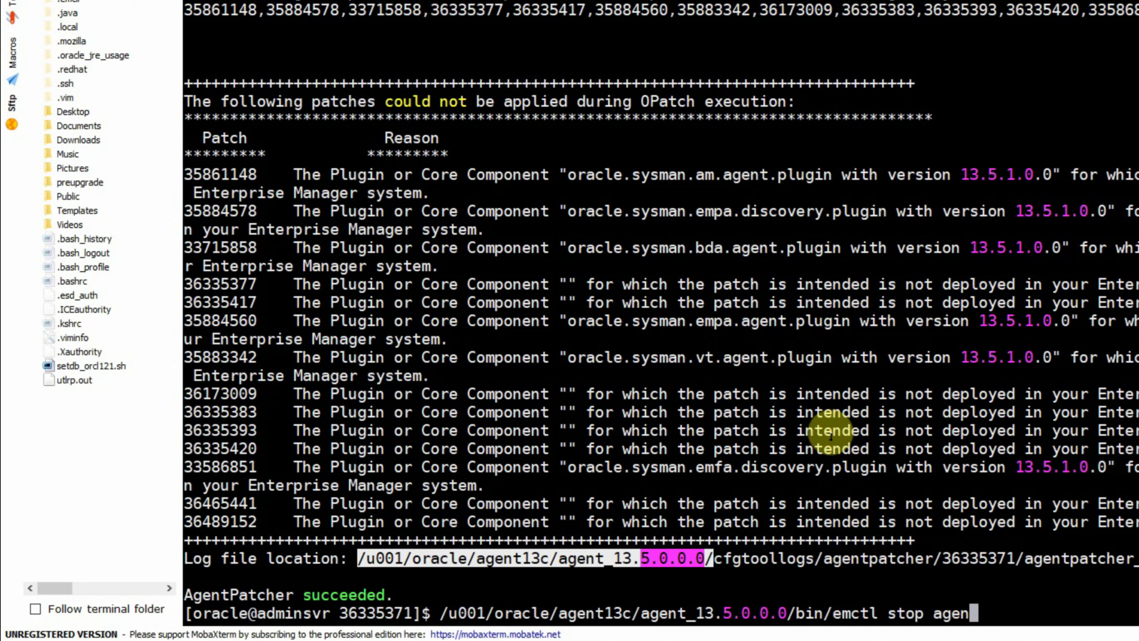
pyautogui.press('Return')
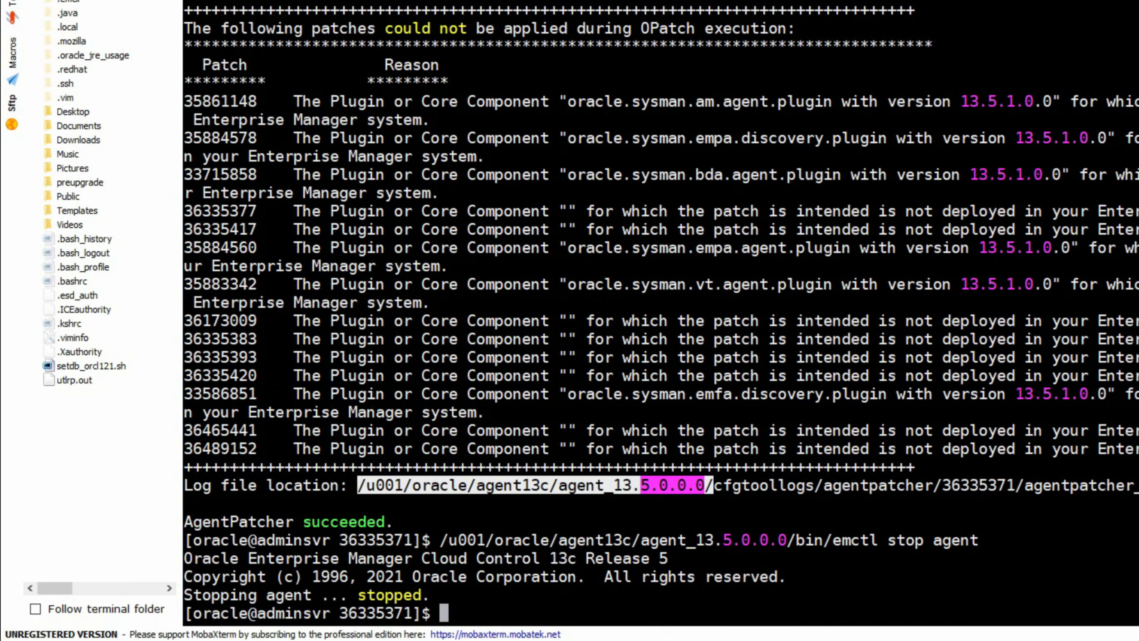
pyautogui.click(855, 471)
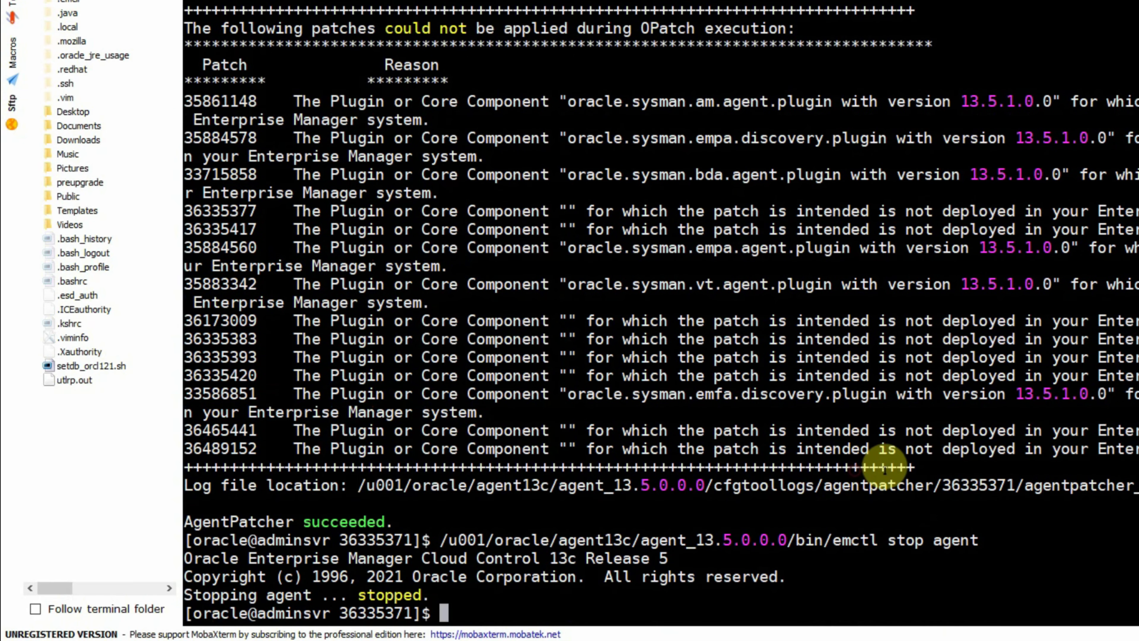
# - Rerun agentpatcher as plain apply to patch the agent, confirming 'AgentPatcher succeeded'
pyautogui.press('Up')
pyautogui.press('Up')
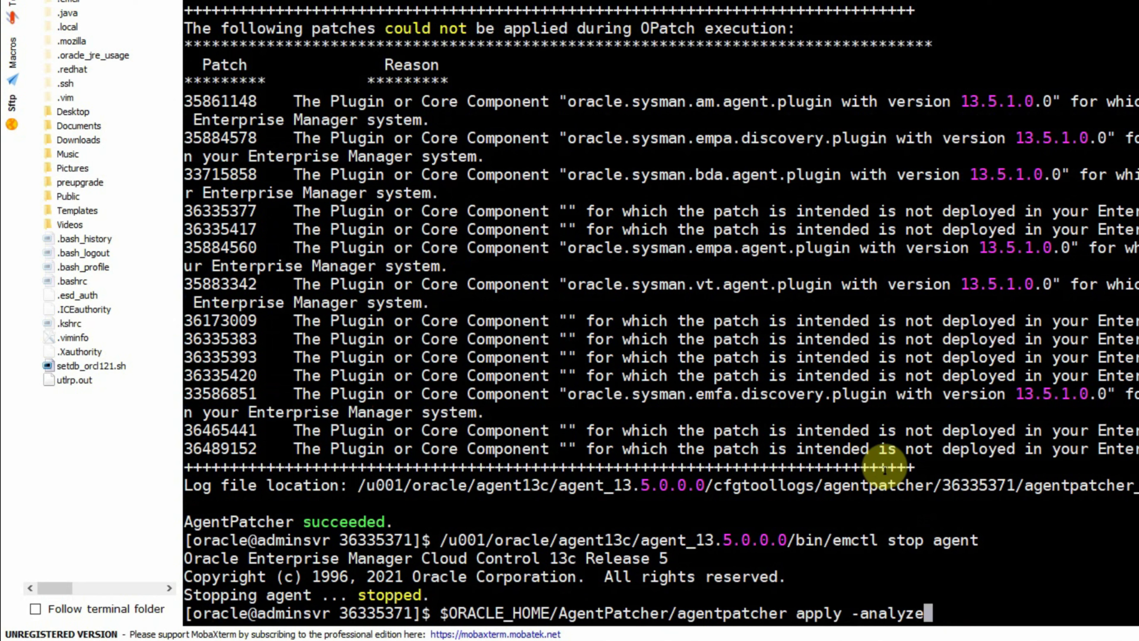
pyautogui.press('Left')
pyautogui.press('Left')
pyautogui.press('Left')
pyautogui.press('Left')
pyautogui.press('Left')
pyautogui.press('Left')
pyautogui.press('End')
pyautogui.press('BackSpace')
pyautogui.press('BackSpace')
pyautogui.press('BackSpace')
pyautogui.press('BackSpace')
pyautogui.press('BackSpace')
pyautogui.press('BackSpace')
pyautogui.press('BackSpace')
pyautogui.press('BackSpace')
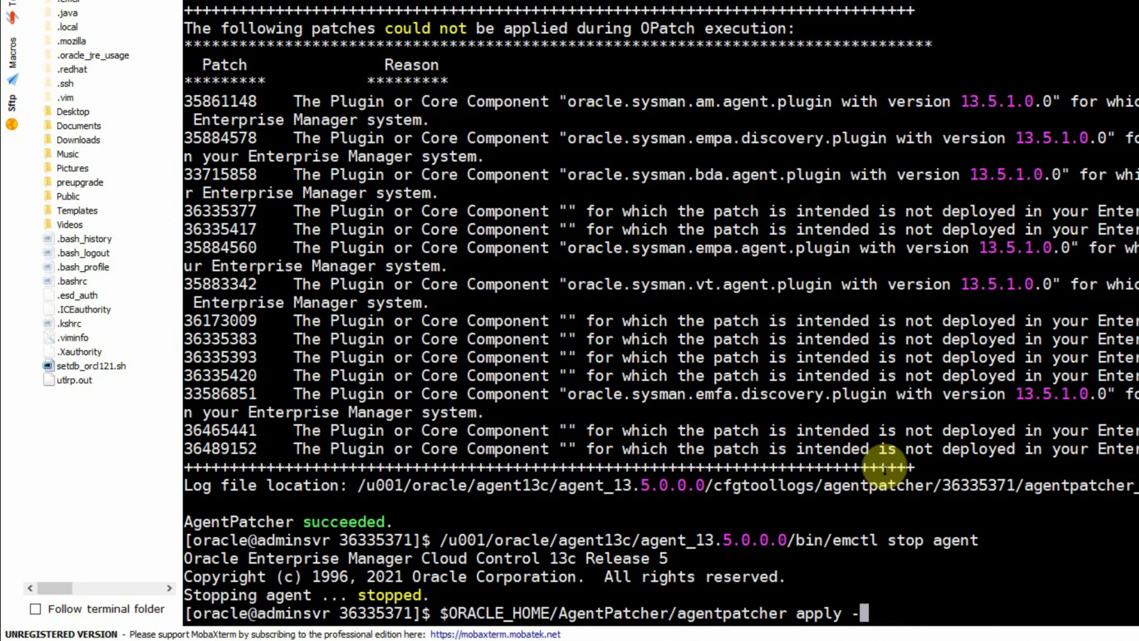
pyautogui.press('BackSpace')
pyautogui.press('Return')
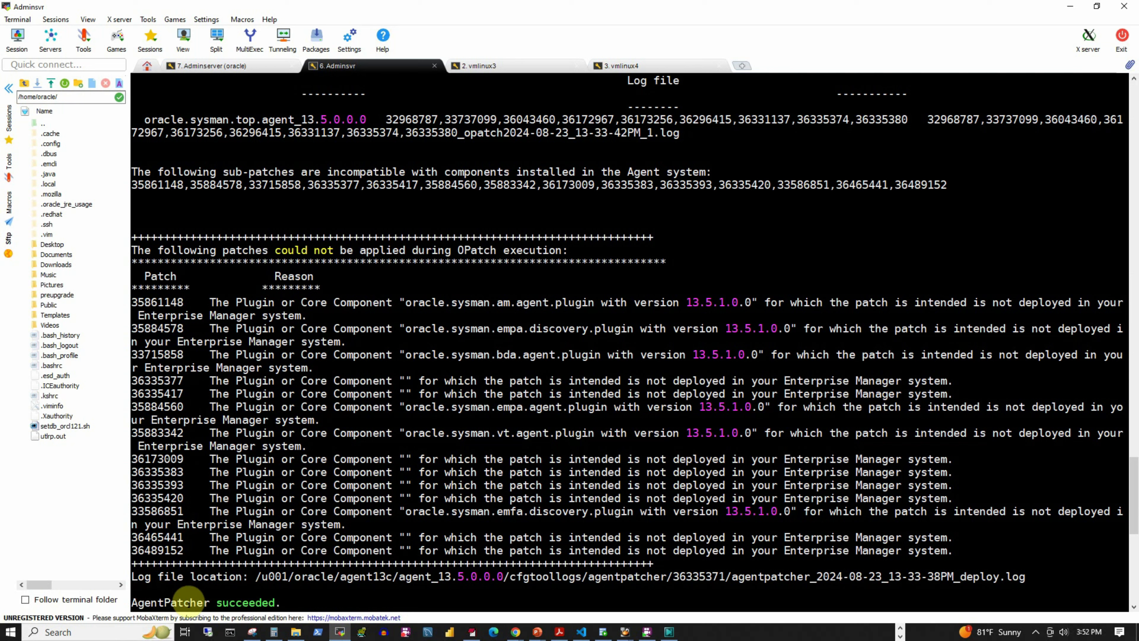
pyautogui.moveTo(130, 601); pyautogui.dragTo(347, 599)
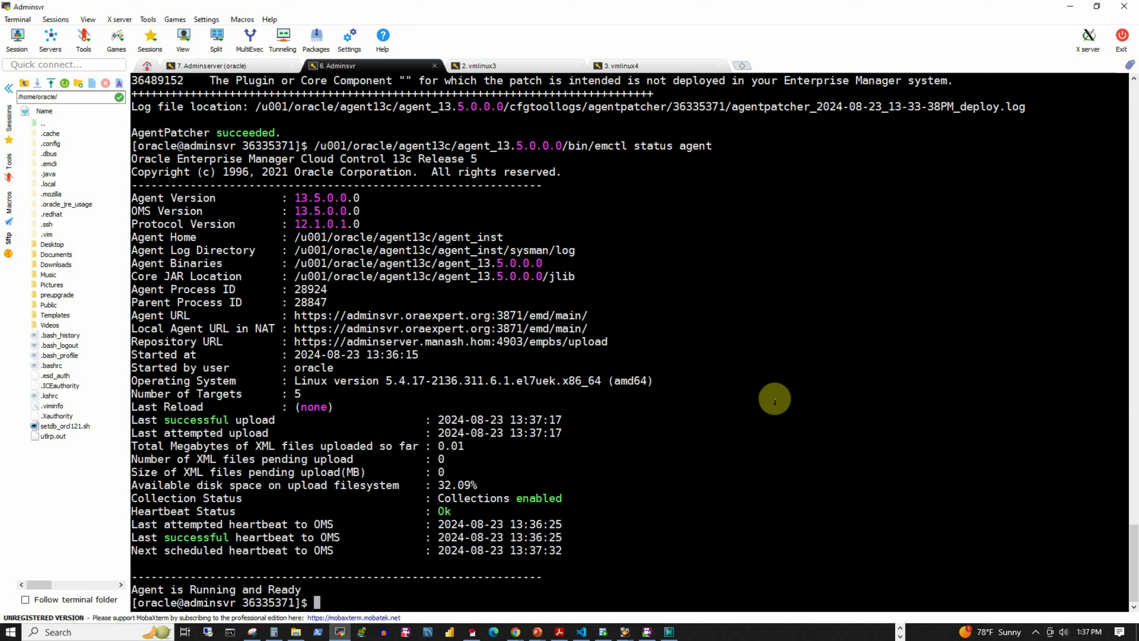
pyautogui.hotkey('alt', 'Tab')
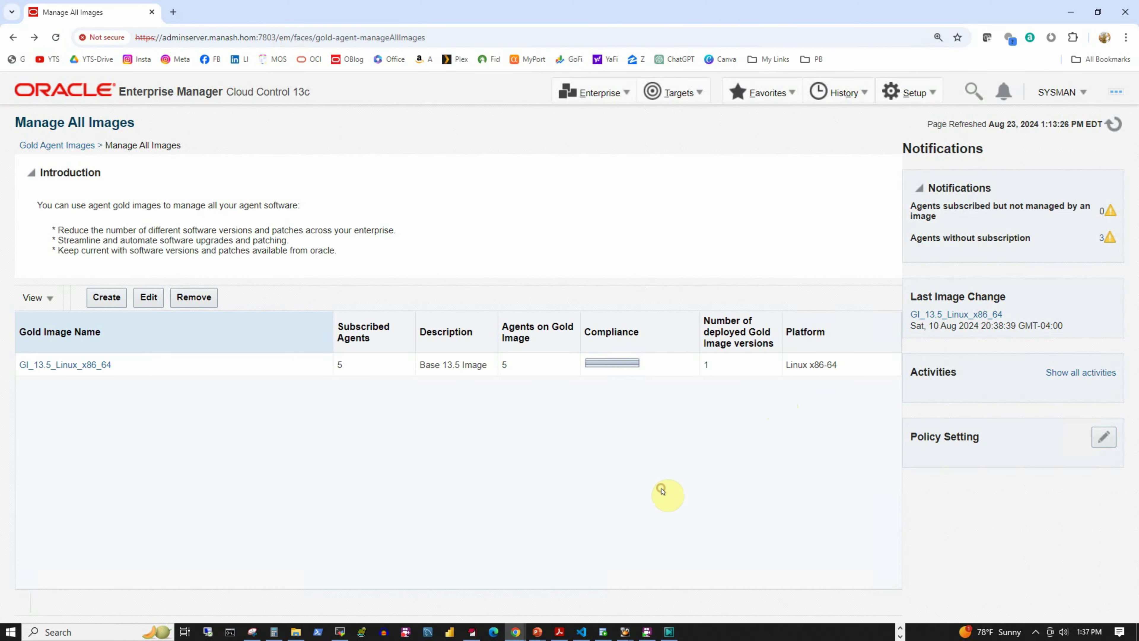
# - Check the agents' versions under Setup > Manage Cloud Control > Agents
pyautogui.click(922, 99)
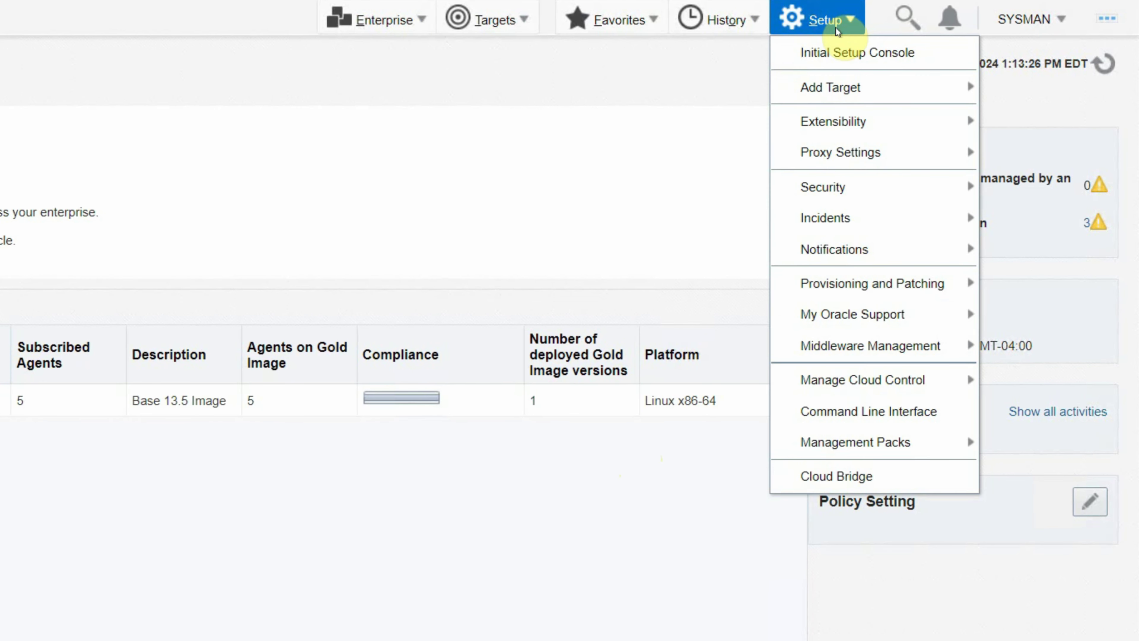
pyautogui.moveTo(825, 387)
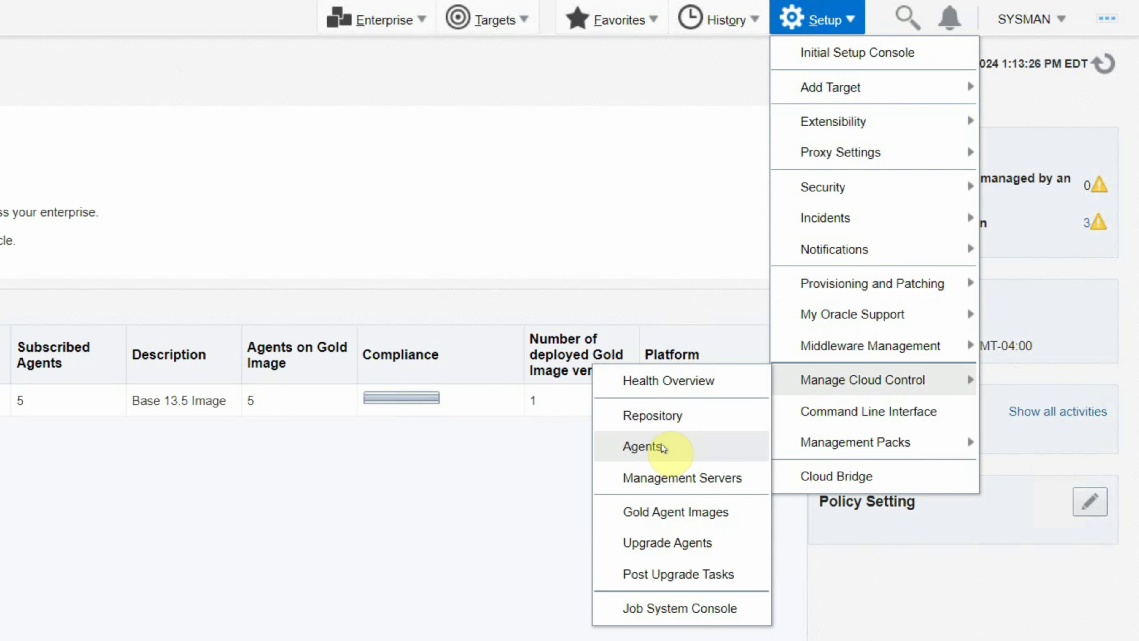
pyautogui.click(663, 448)
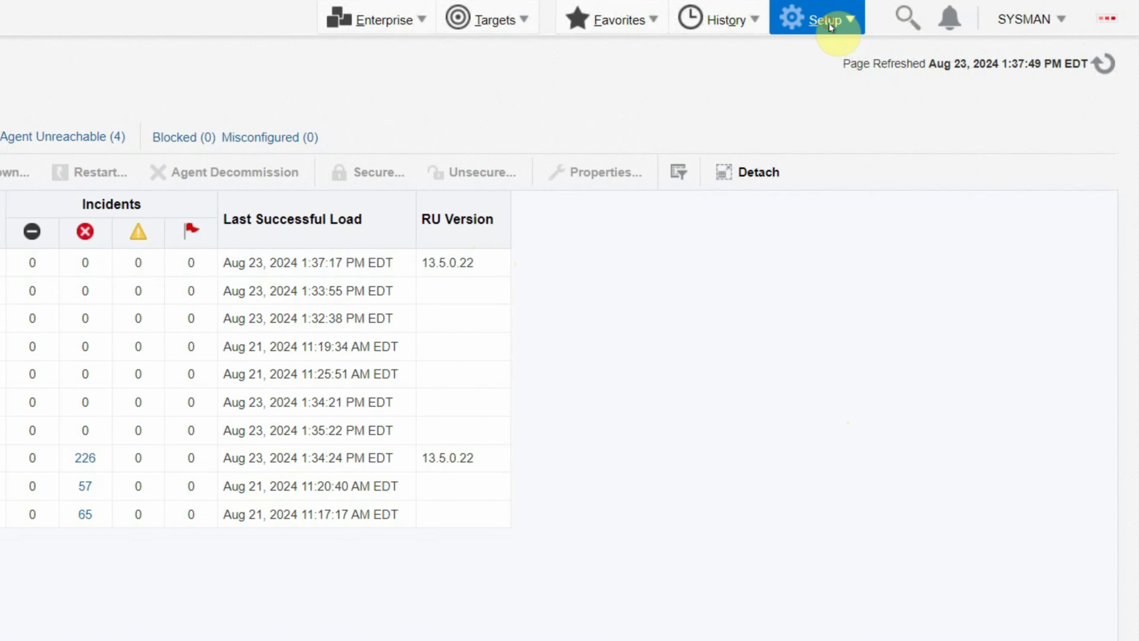
# - Open GI_13.5_Linux_x86_64's Versions And Drafts and Create Like from agent_13.5.0.0.1
pyautogui.click(829, 27)
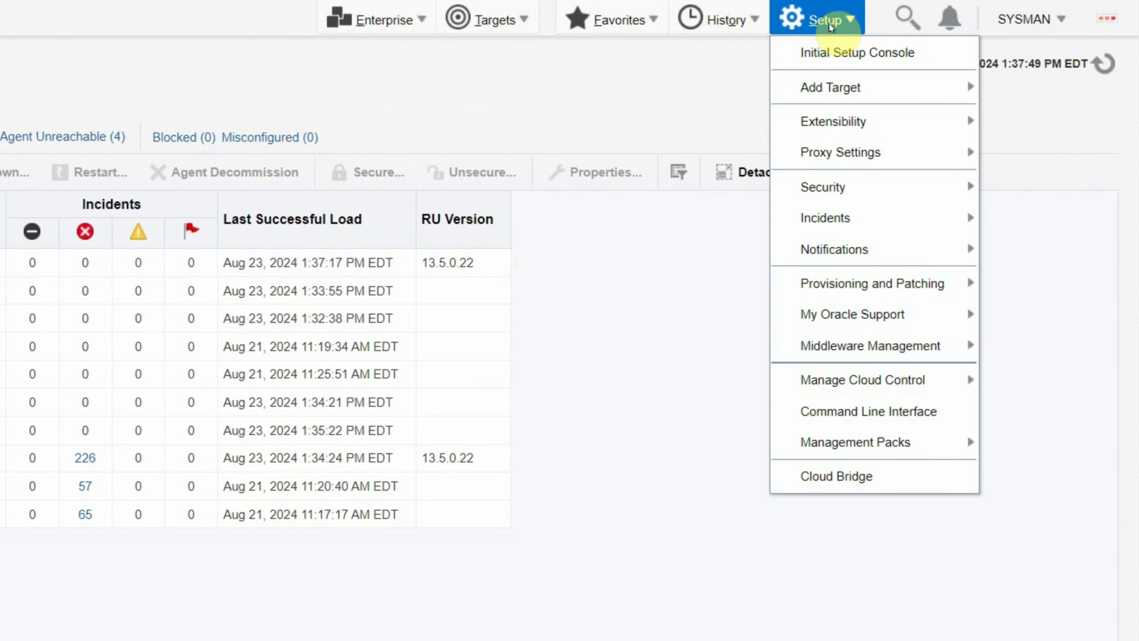
pyautogui.moveTo(836, 386)
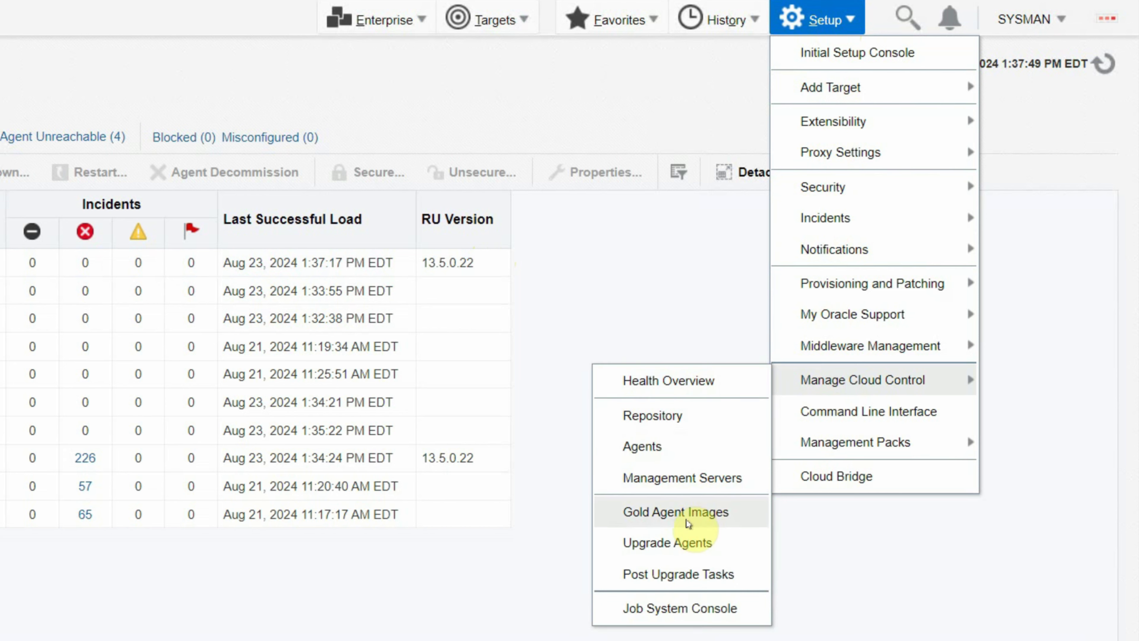
pyautogui.click(682, 511)
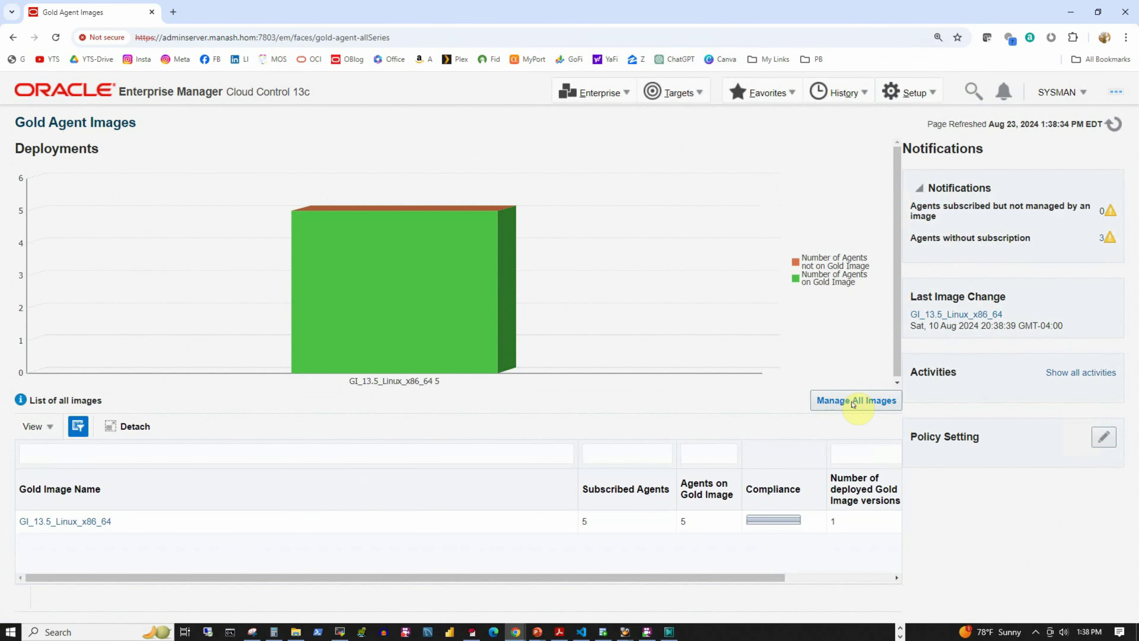
pyautogui.click(852, 402)
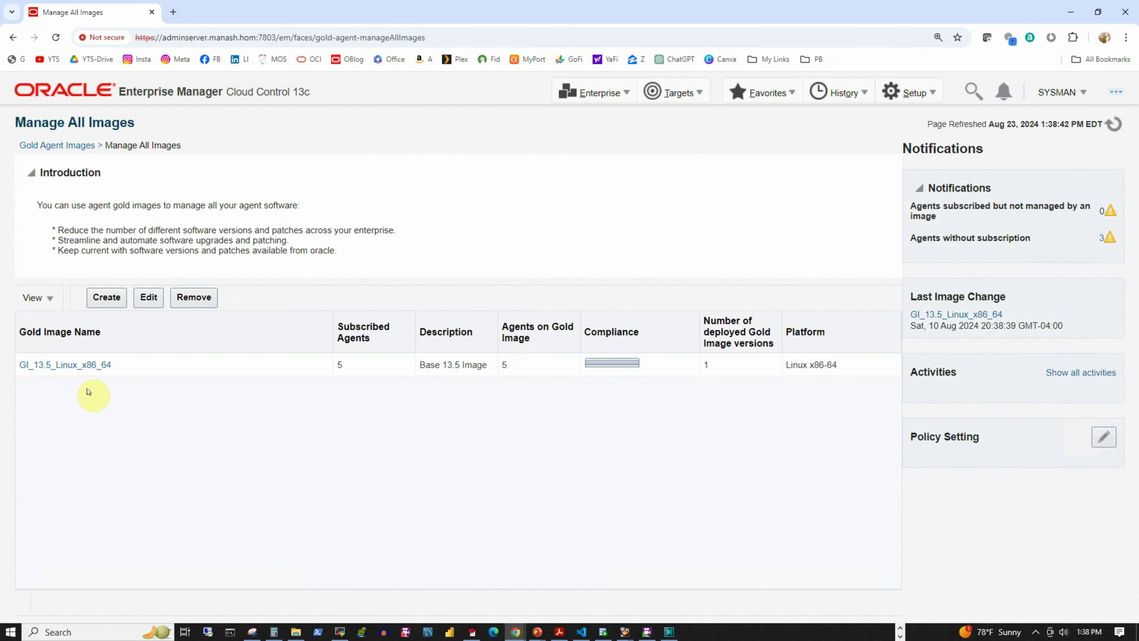
pyautogui.click(52, 365)
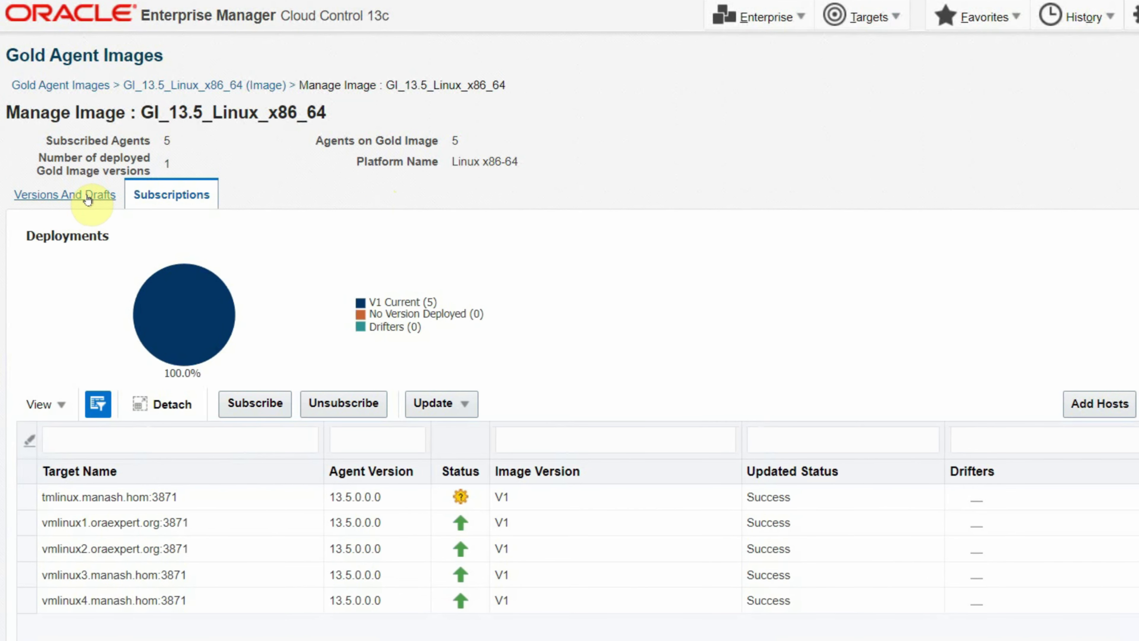
pyautogui.click(87, 196)
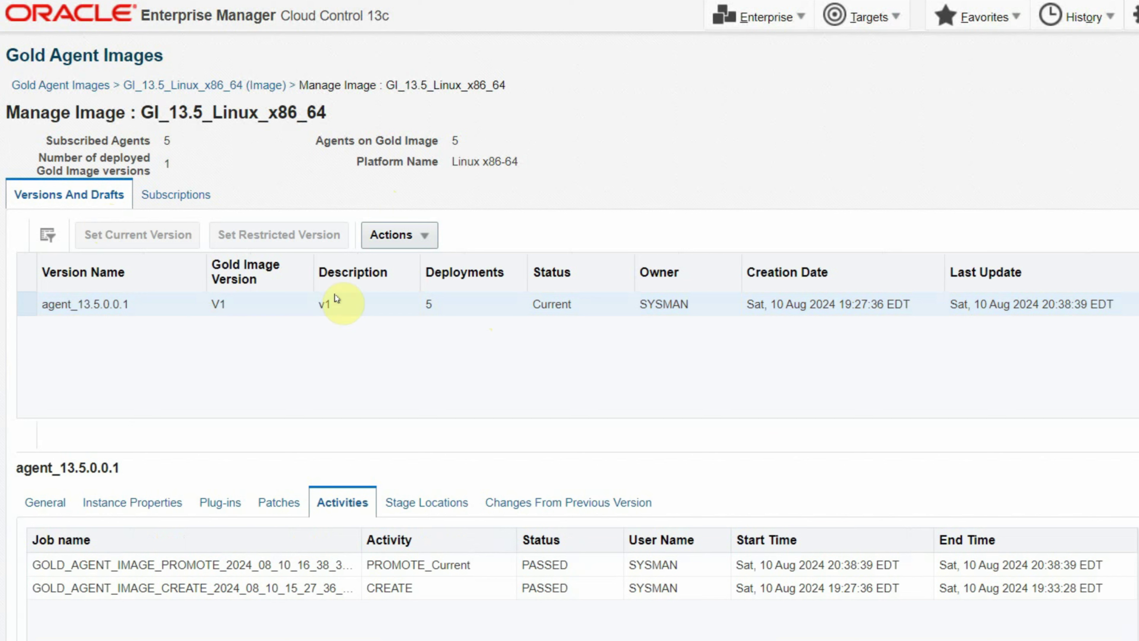
pyautogui.click(423, 236)
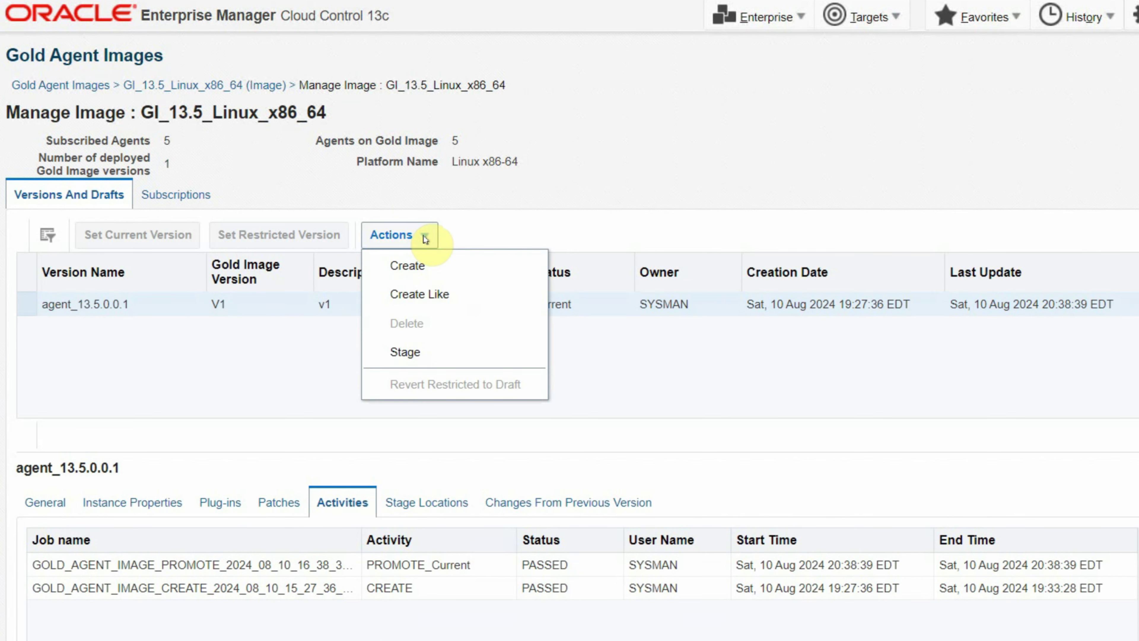
pyautogui.click(434, 294)
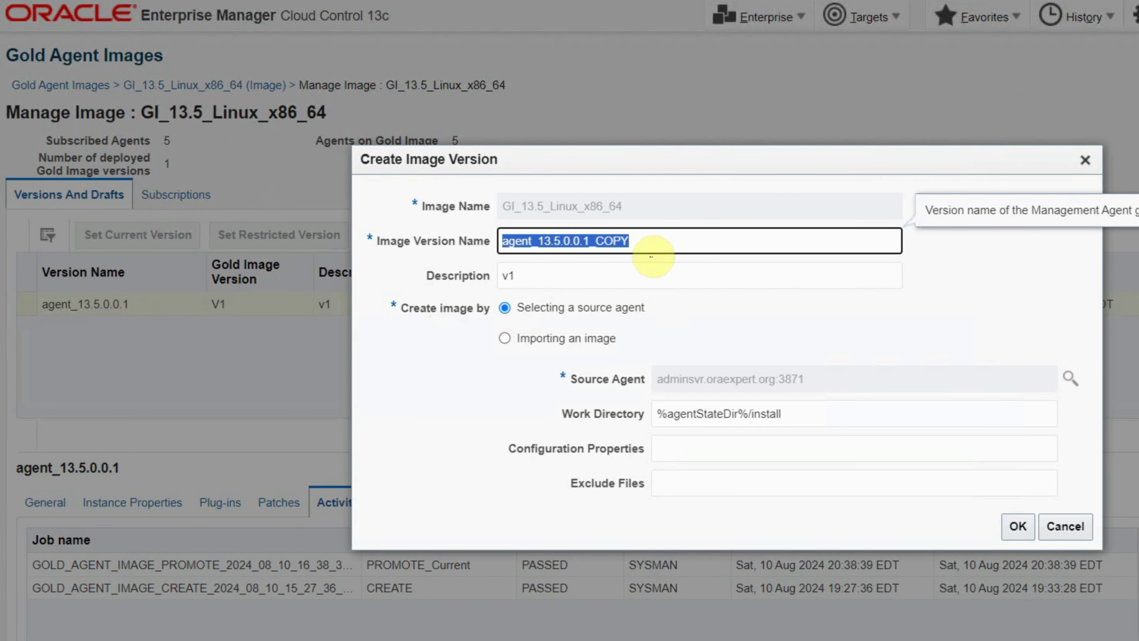
# - Name the new version agent_13.5.0.0.2, describe it as 'Updated with RU22', and confirm creation
pyautogui.click(650, 240)
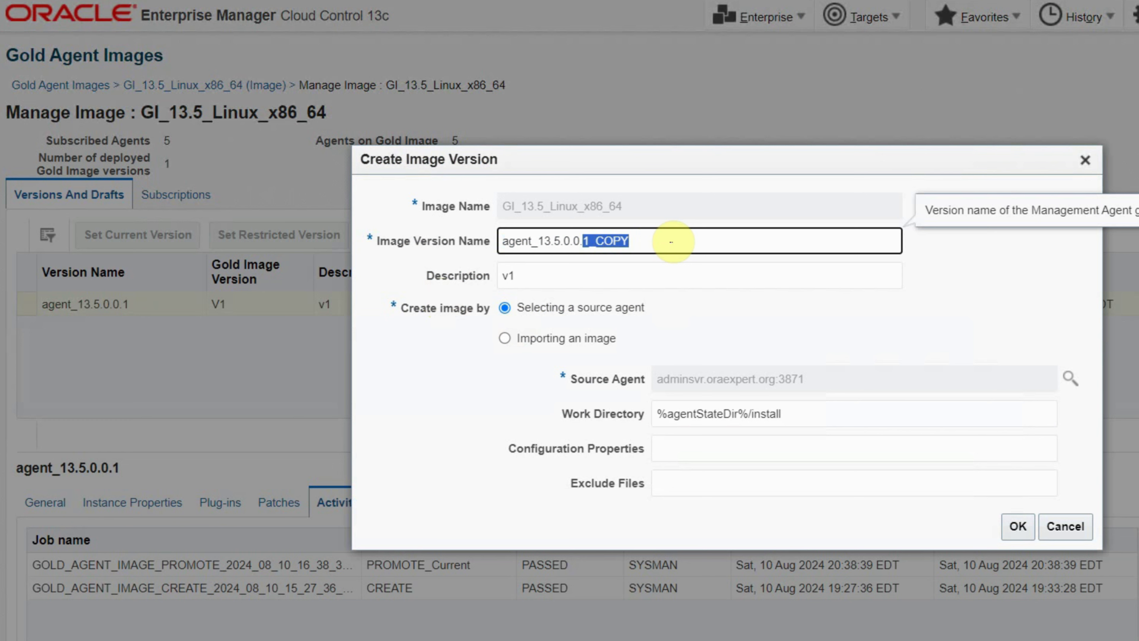
pyautogui.write('2')
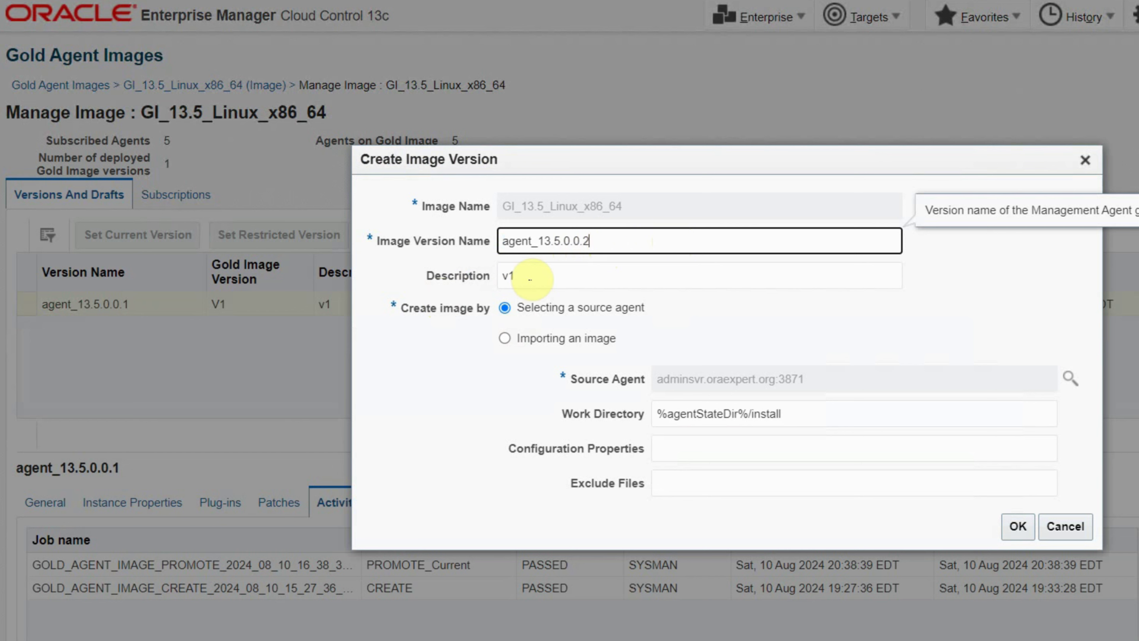
pyautogui.click(534, 274)
pyautogui.moveTo(534, 275); pyautogui.dragTo(463, 277)
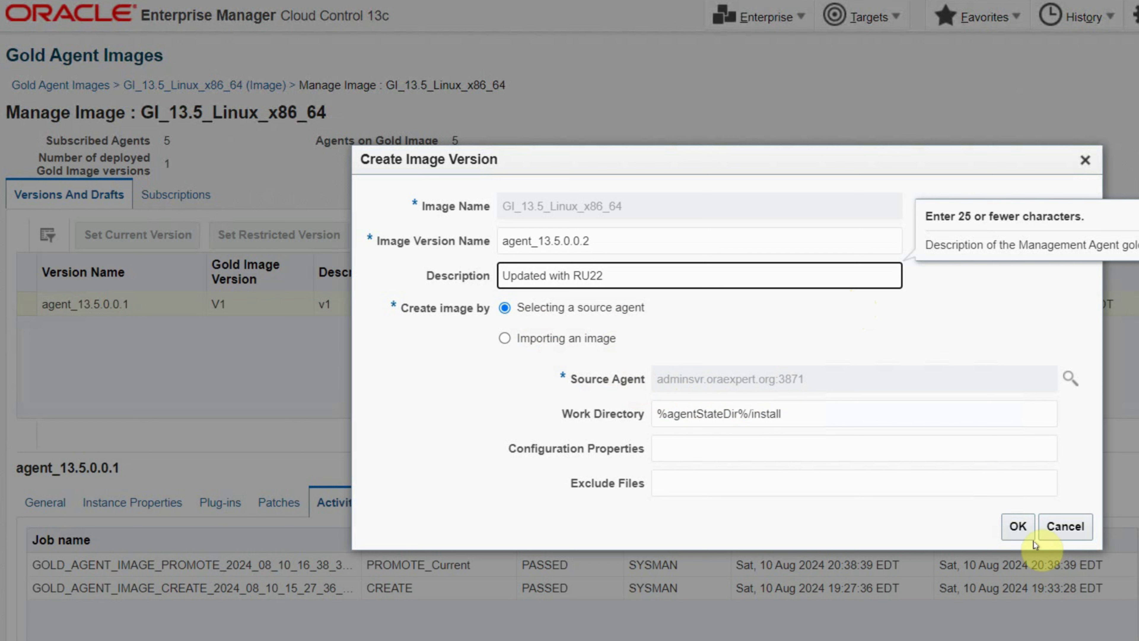
pyautogui.click(1018, 530)
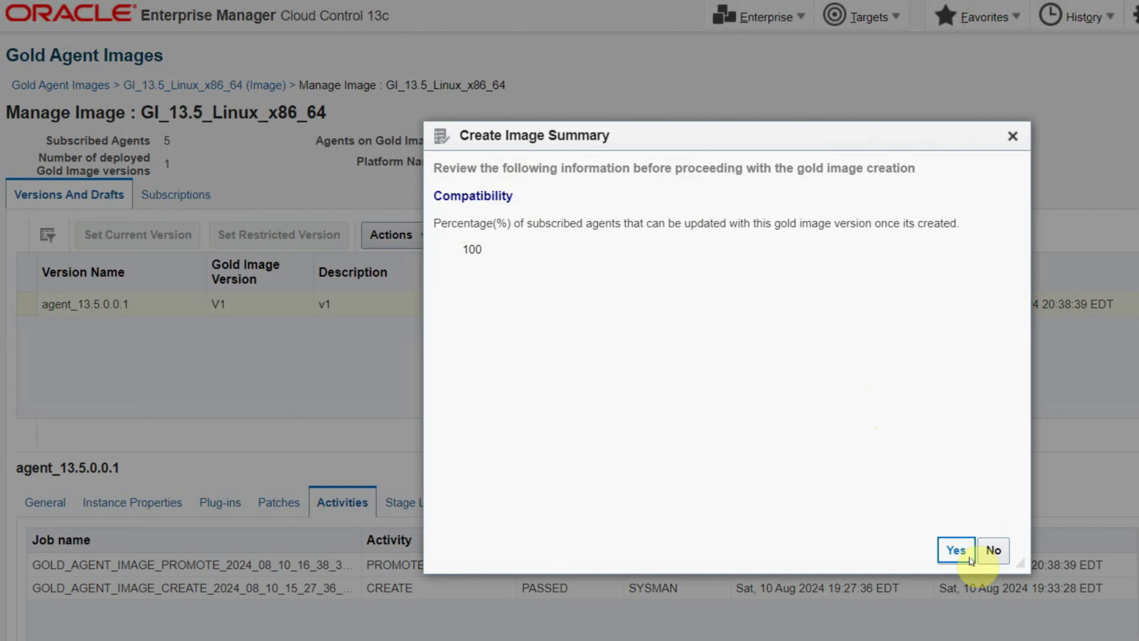
pyautogui.click(957, 557)
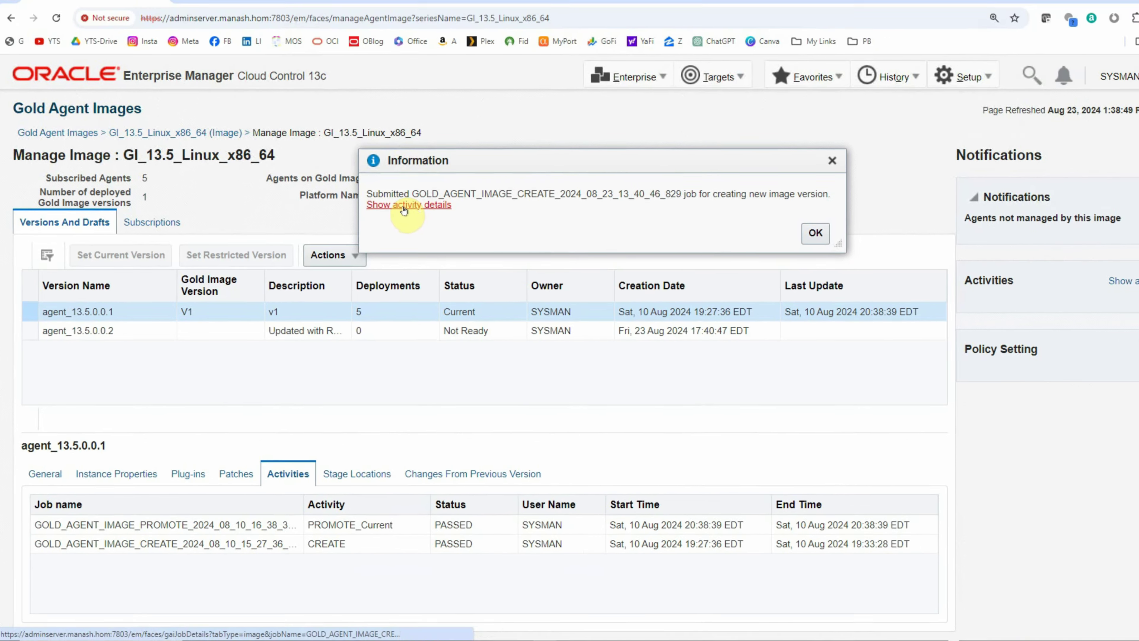
# - Follow the image creation job until it shows PASSED, then return to Gold Agent Images
pyautogui.click(484, 180)
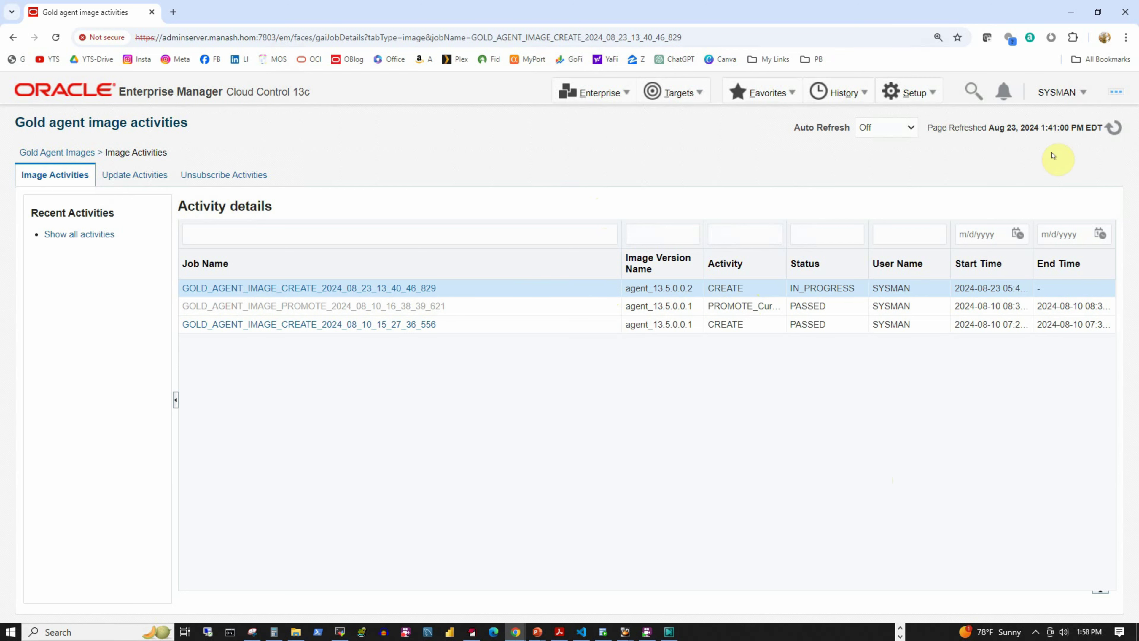
pyautogui.click(1110, 129)
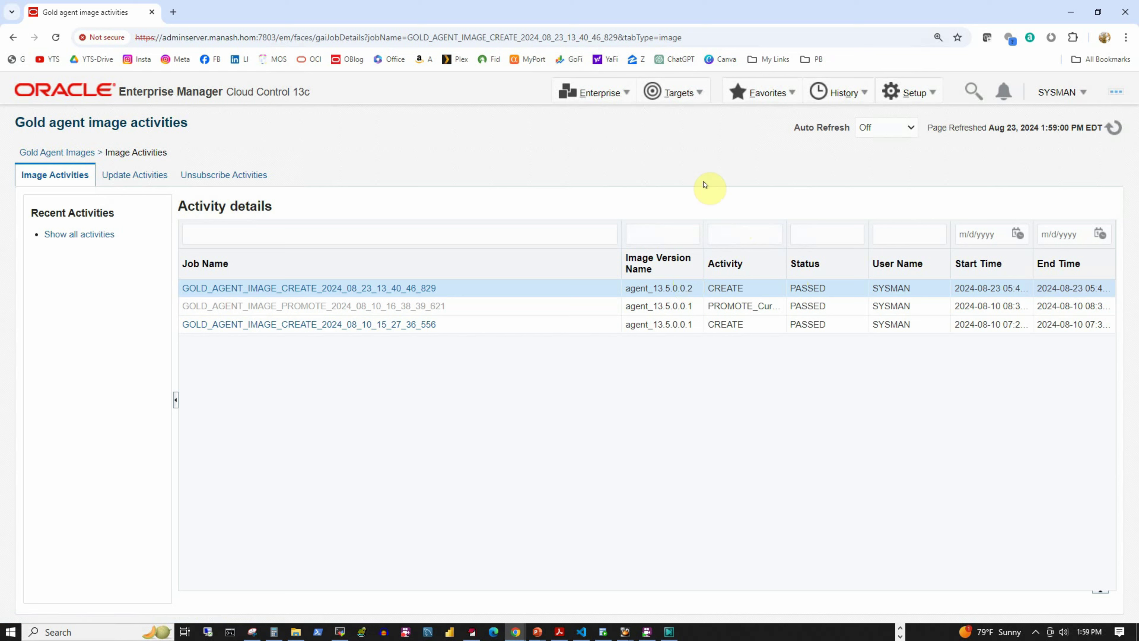
pyautogui.click(63, 153)
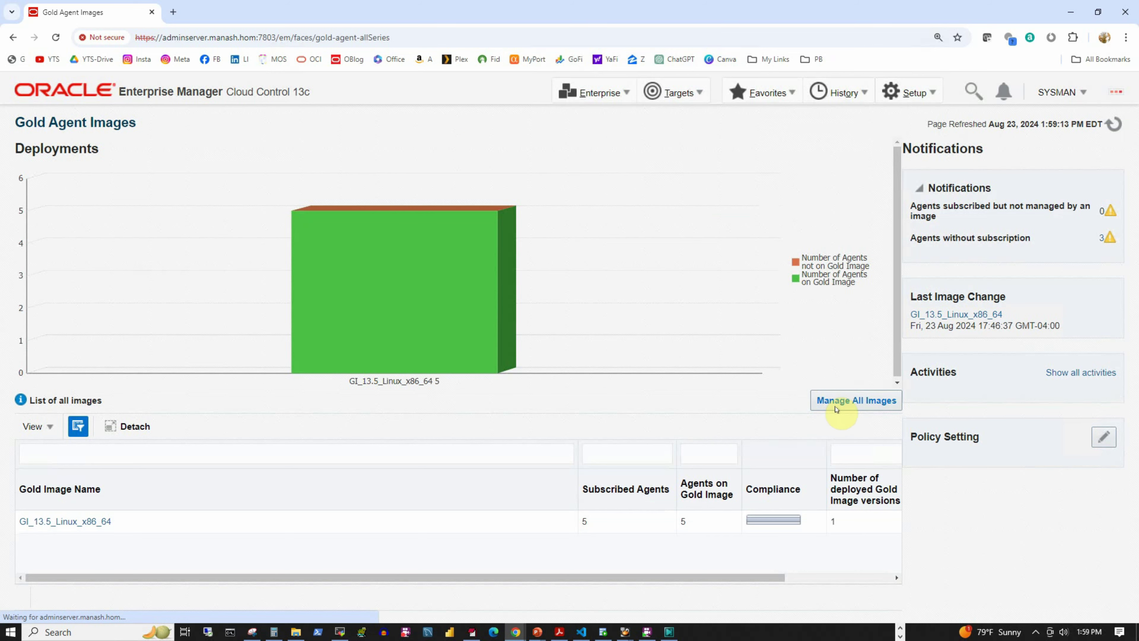
# - Set agent_13.5.0.0.2 as GI_13.5_Linux_x86_64's current version and view its subscribed agents
pyautogui.click(845, 400)
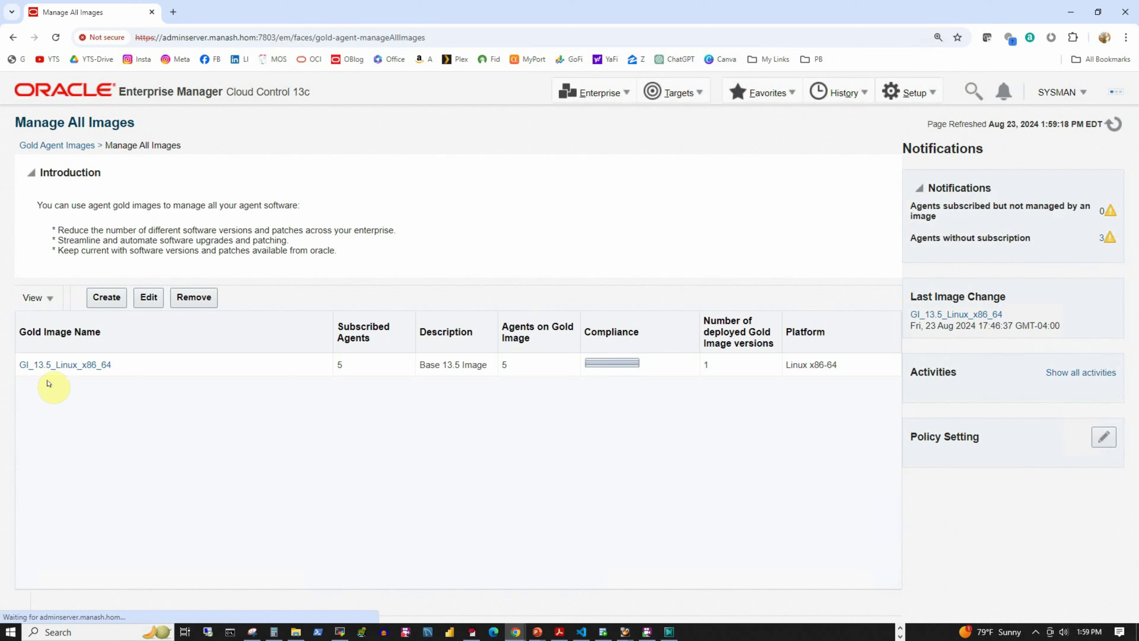
pyautogui.click(52, 366)
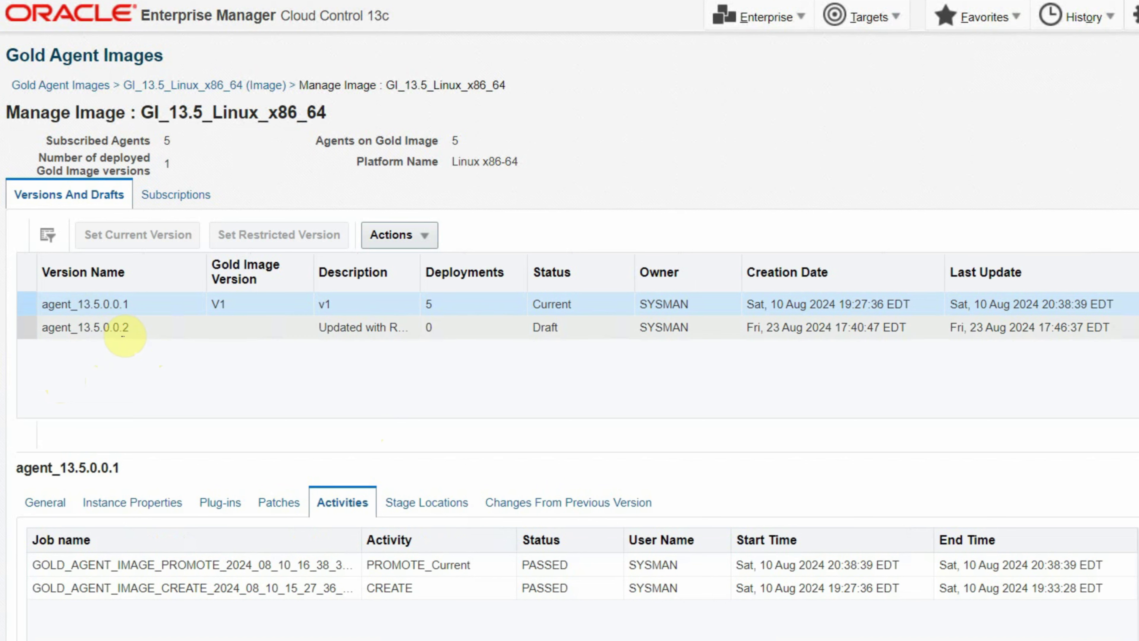
pyautogui.click(243, 331)
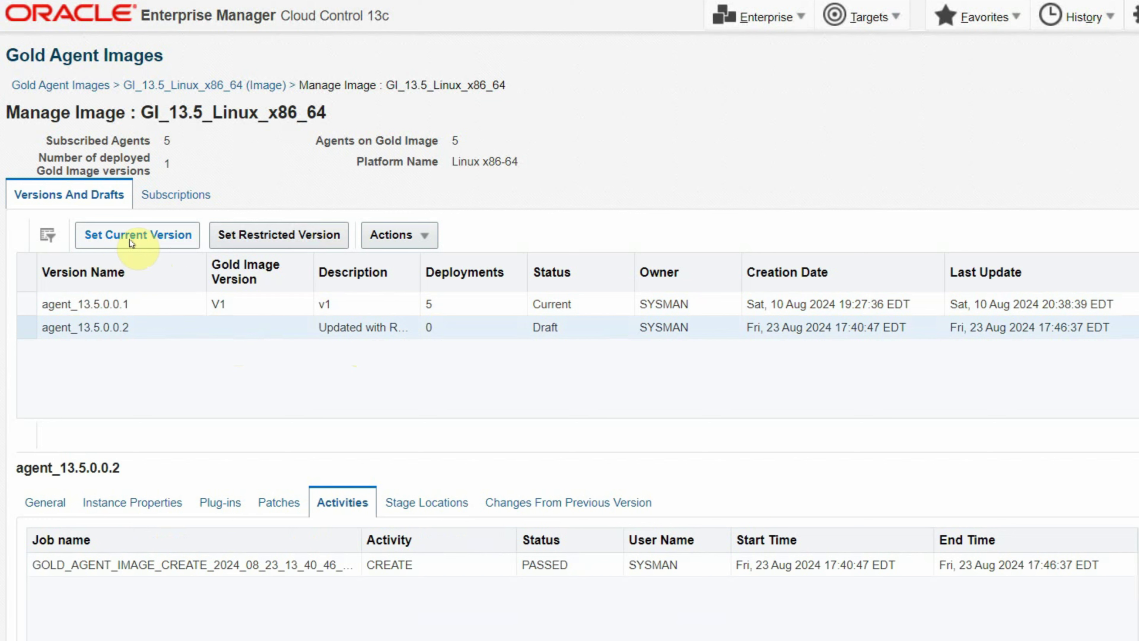
pyautogui.click(151, 235)
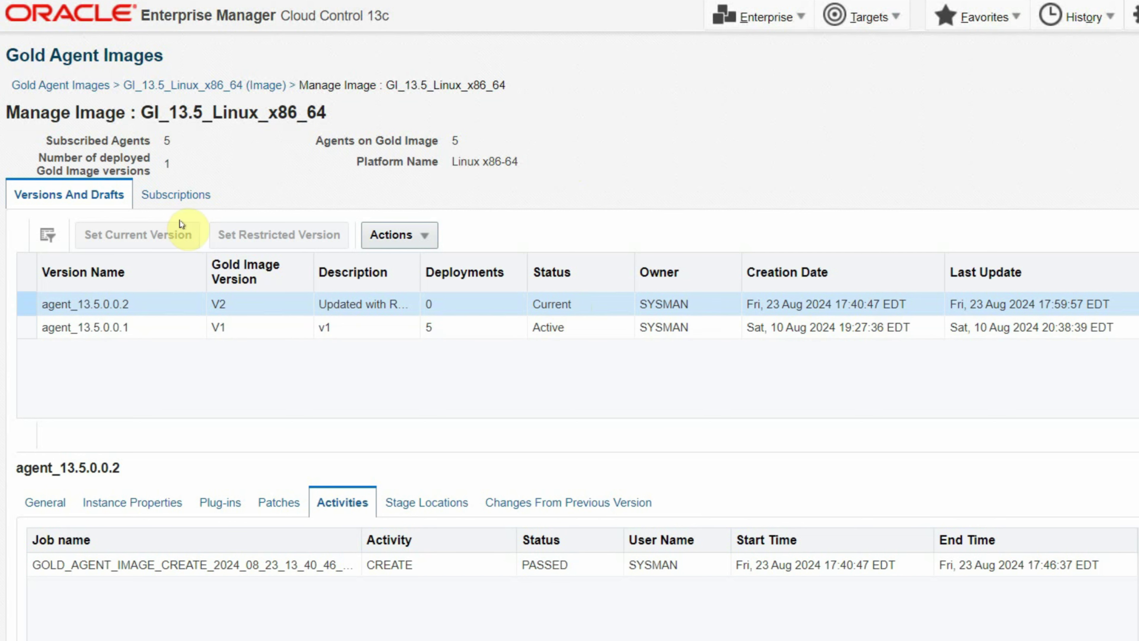
pyautogui.click(189, 194)
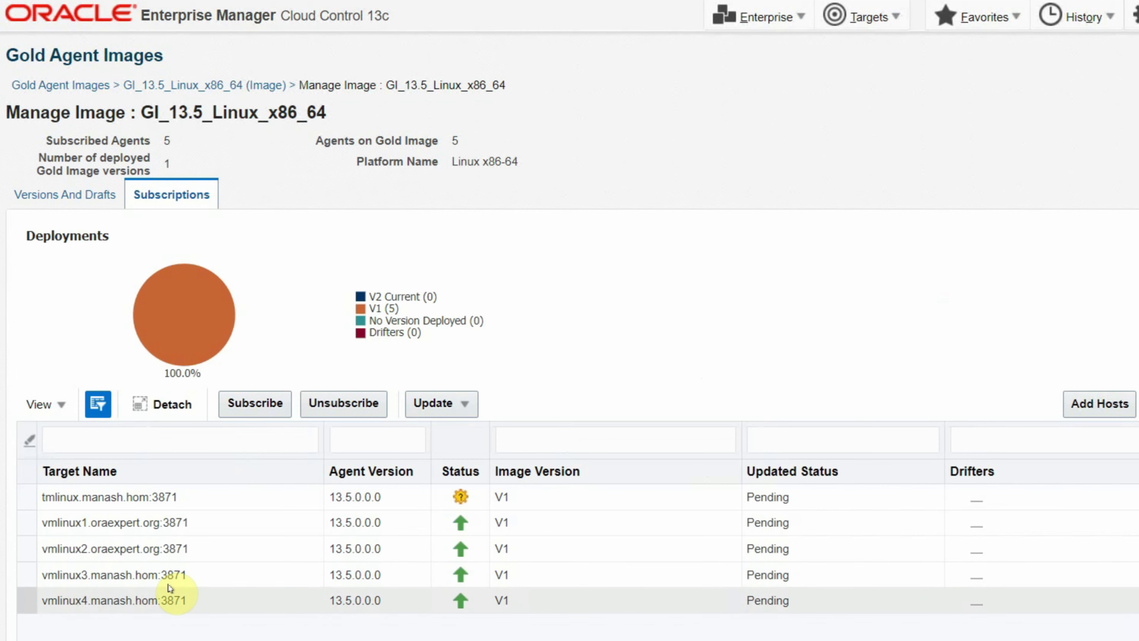
# - Select agents vmlinux3 and vmlinux4 and choose Update > To Current Version
pyautogui.click(201, 579)
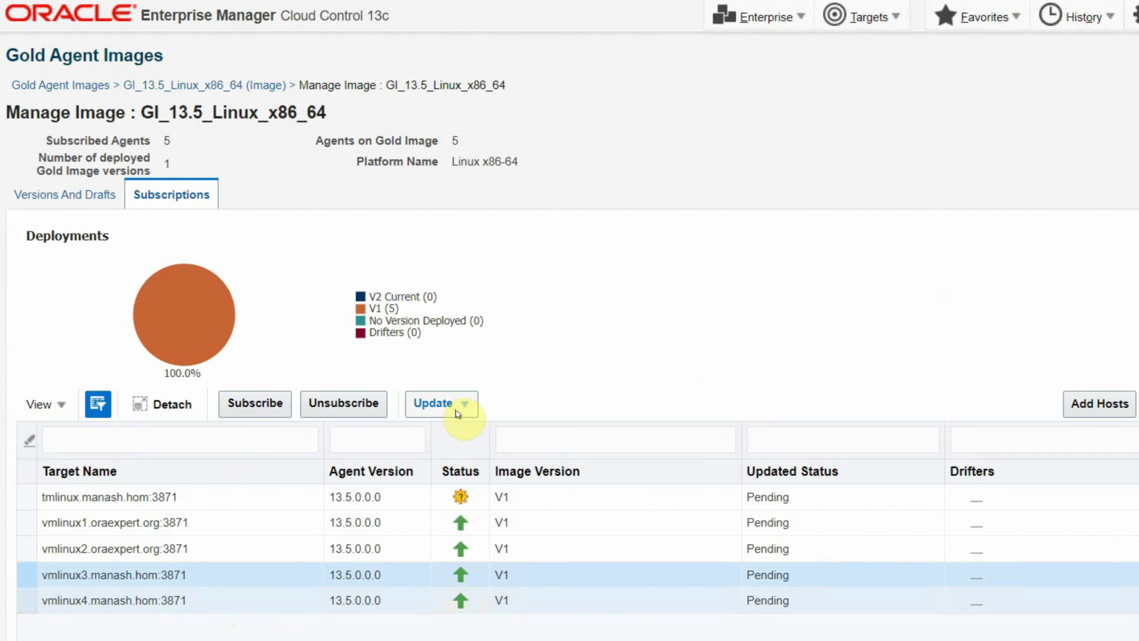
pyautogui.click(465, 406)
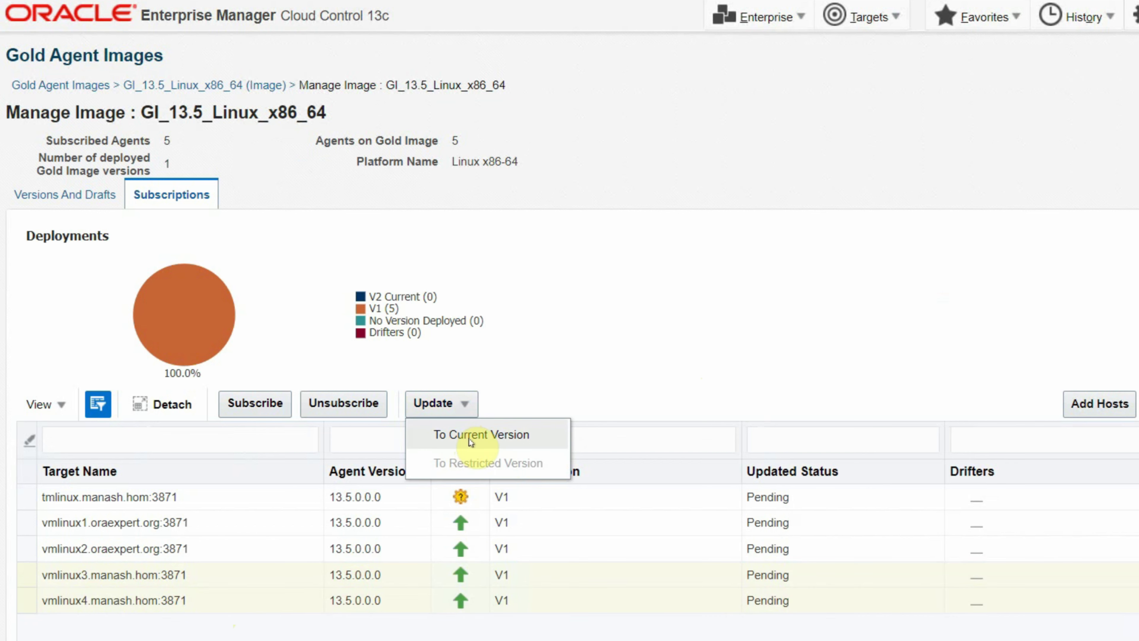
pyautogui.click(504, 442)
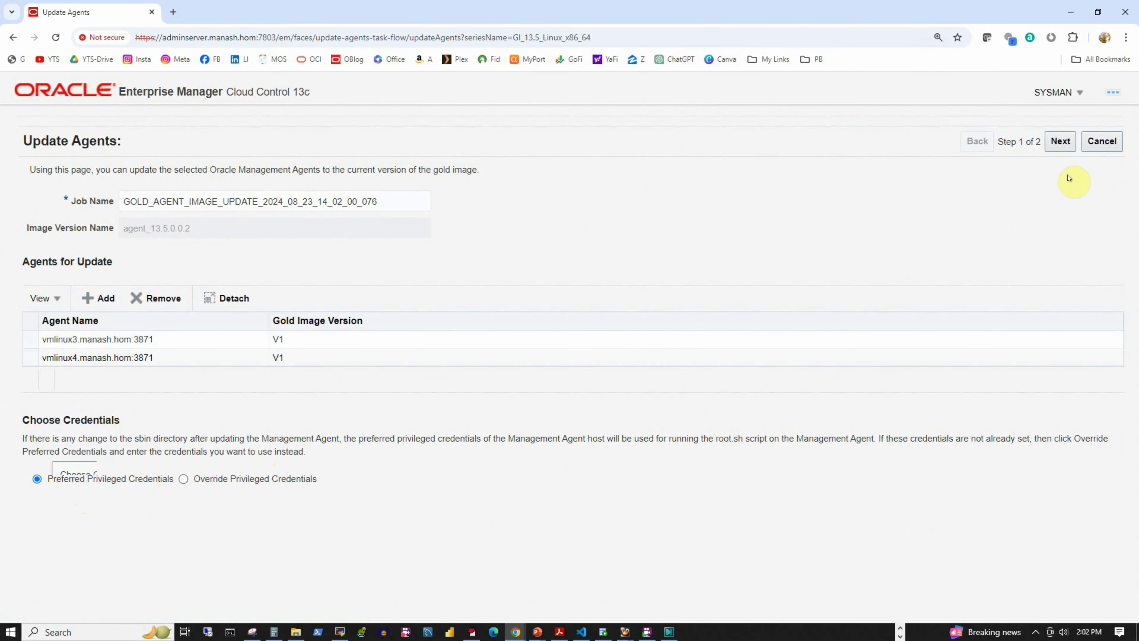
# - Acknowledge the root.sh notice, enable Pre-Cleanup and Post-Cleanup, and submit the agent update
pyautogui.click(1060, 143)
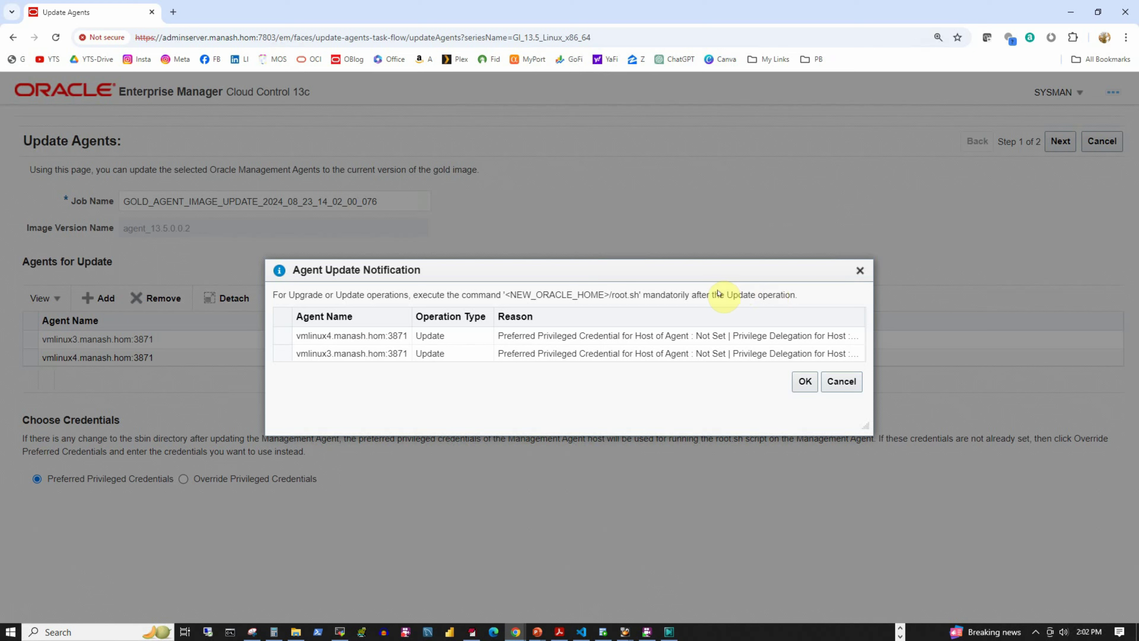
pyautogui.click(803, 382)
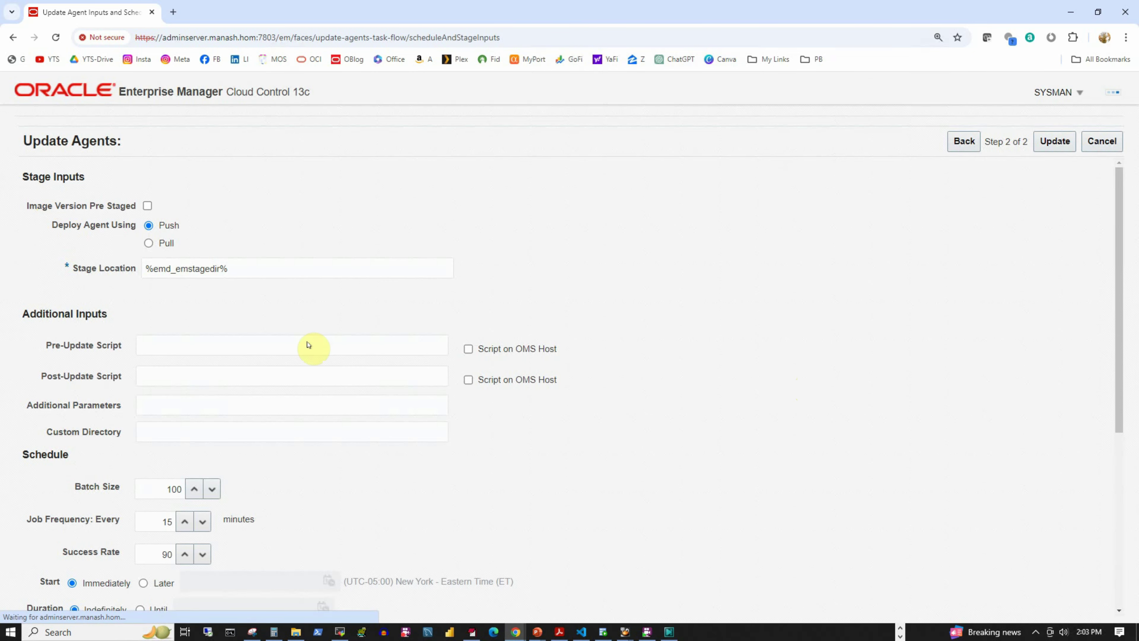
pyautogui.scroll(-5, 686, 462)
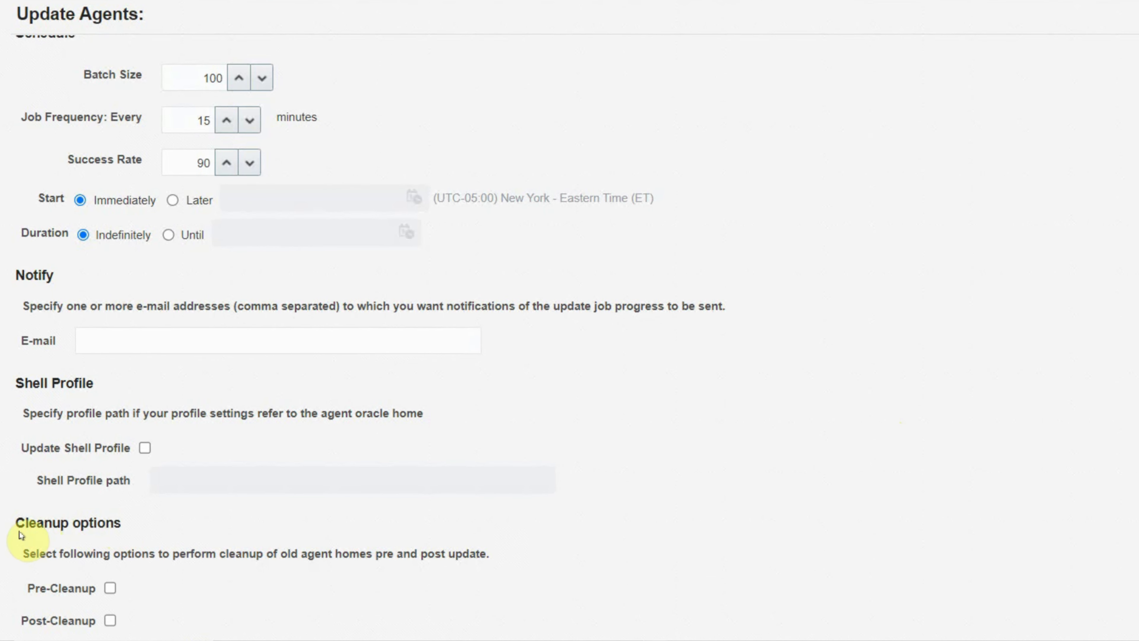
pyautogui.click(109, 588)
pyautogui.click(110, 620)
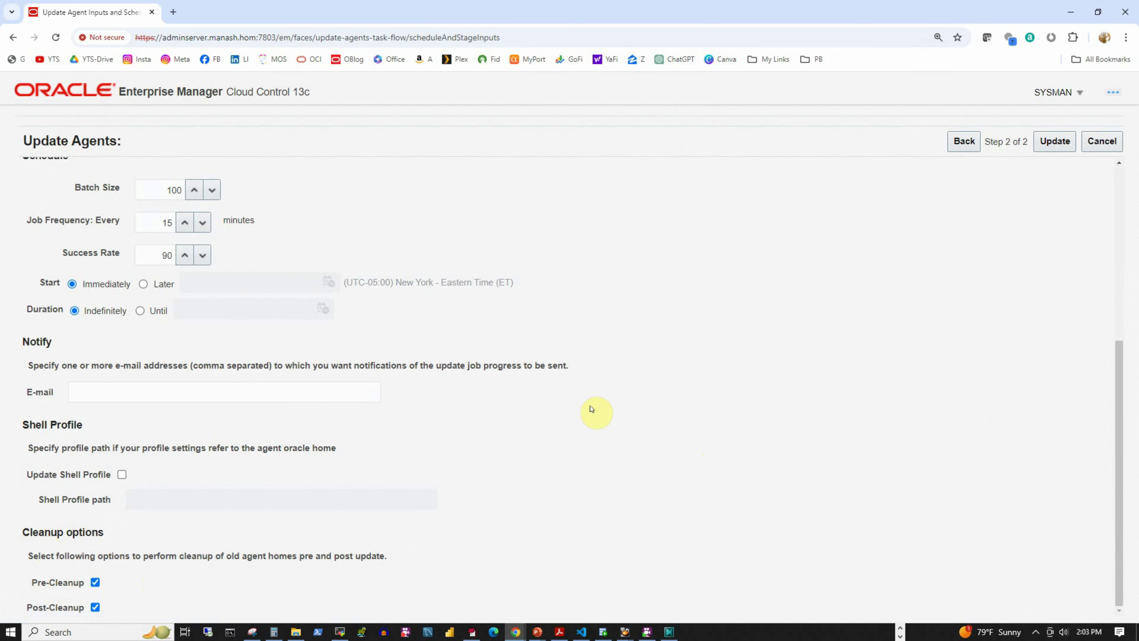
pyautogui.click(1057, 142)
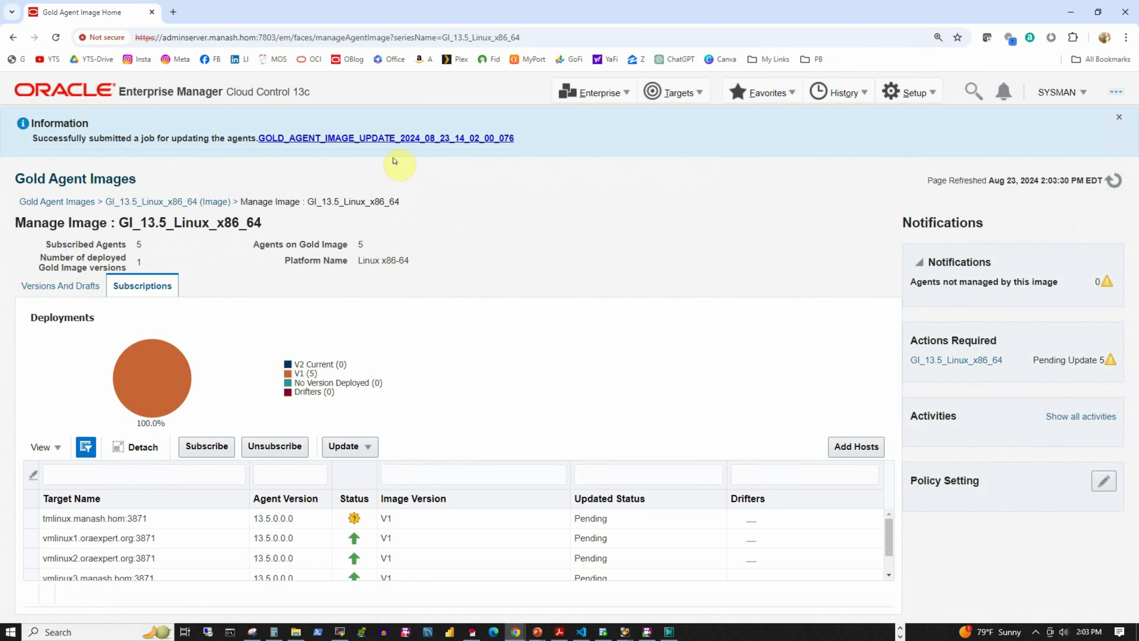
# - Follow the update job at 15-second auto refresh until vmlinux3 and vmlinux4 show Success, then turn refresh off
pyautogui.click(360, 140)
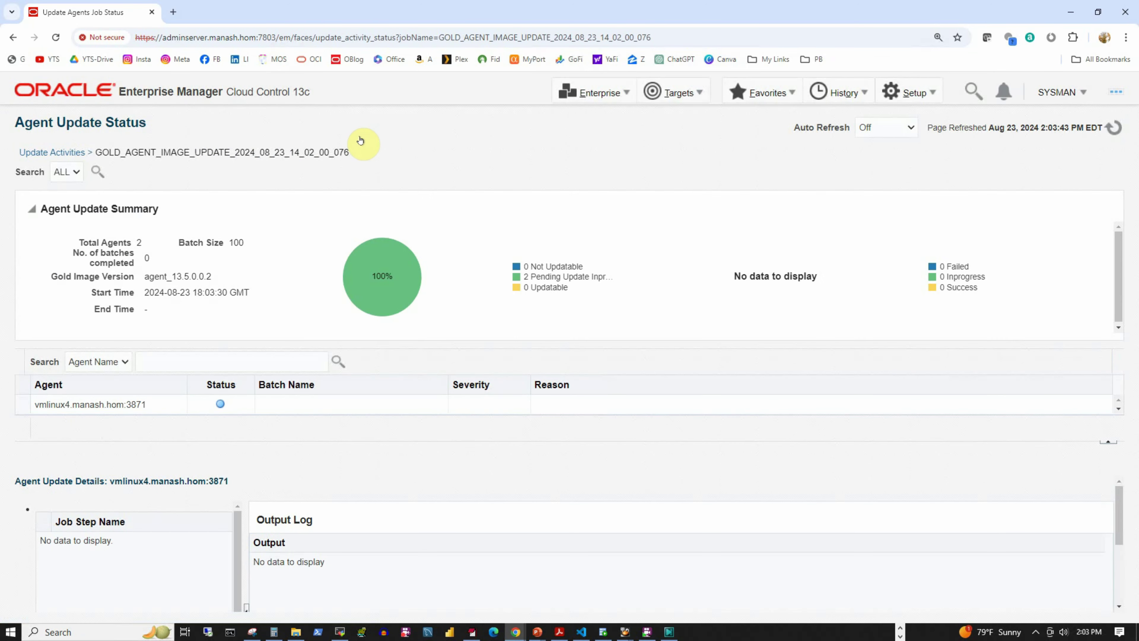
pyautogui.click(900, 127)
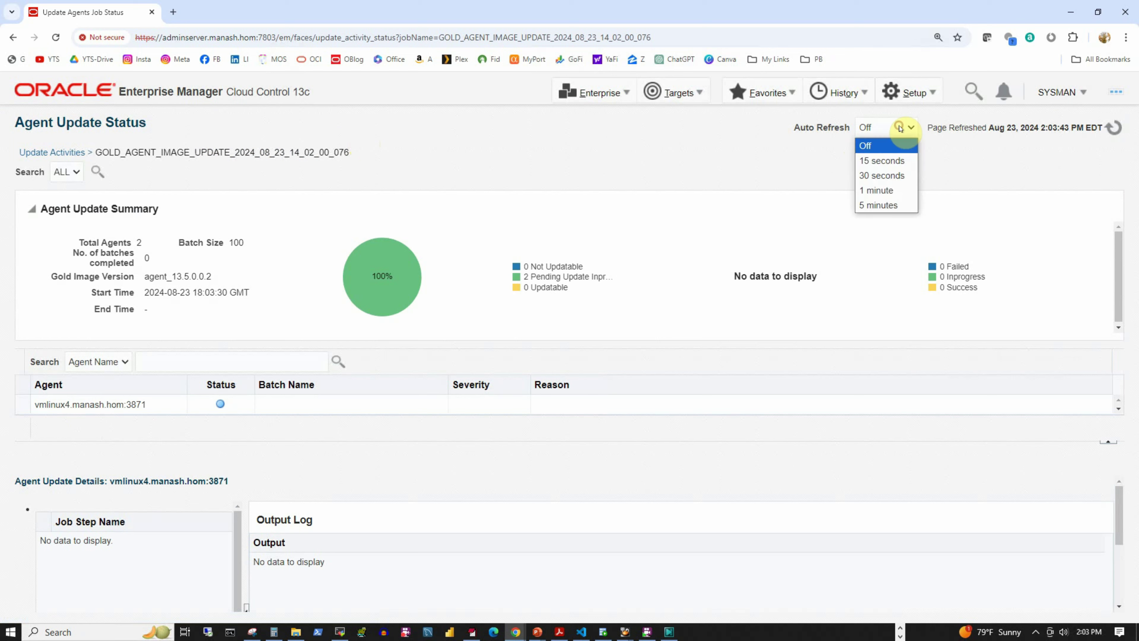
pyautogui.click(882, 160)
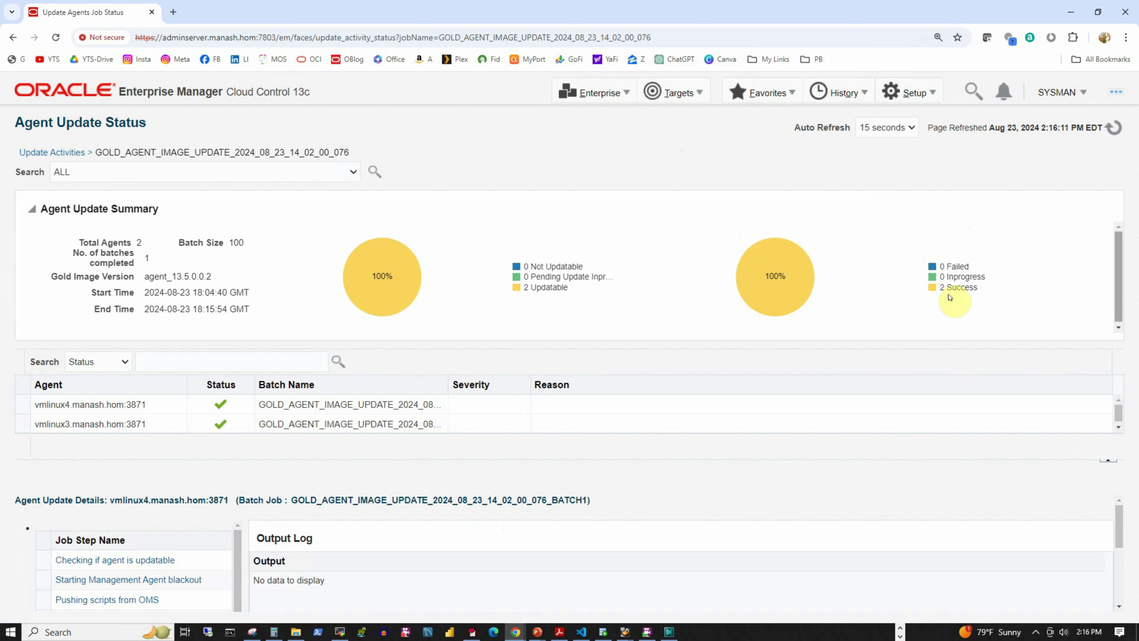
pyautogui.click(872, 128)
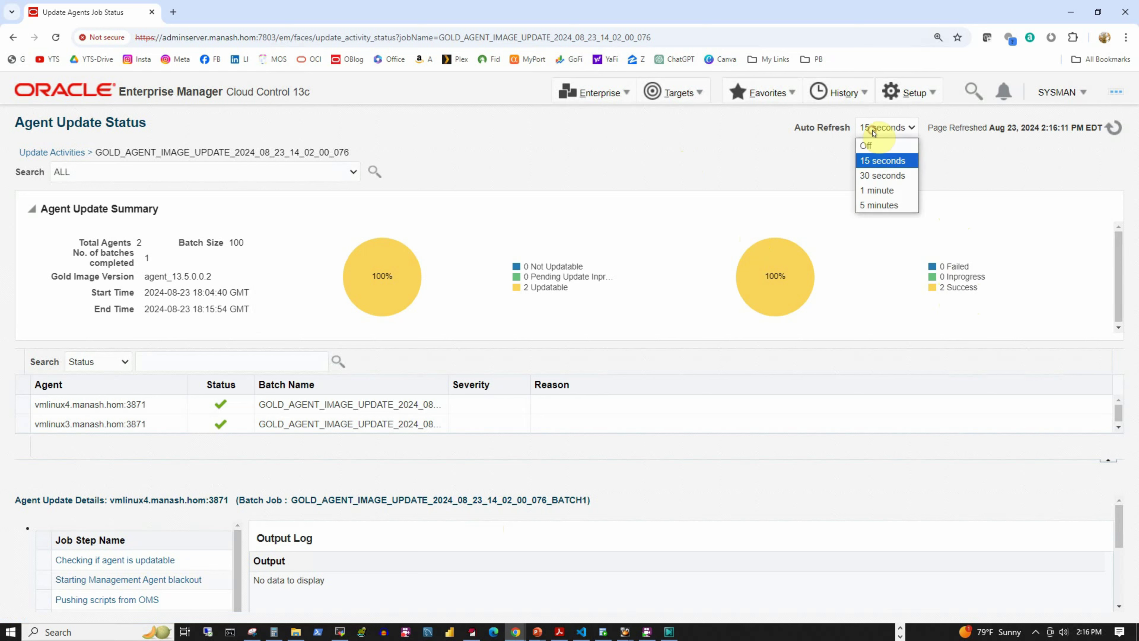
pyautogui.click(874, 146)
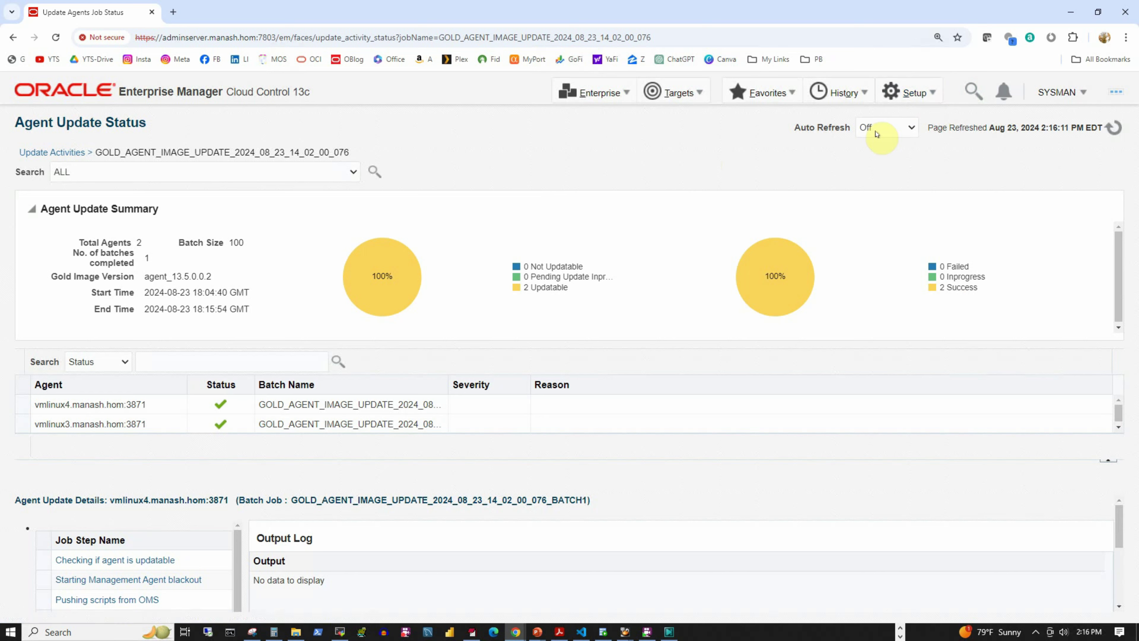
# - Open the GI_13.5_Linux_x86_64 gold image from the Gold Agent Images list to check its subscriptions
pyautogui.click(927, 94)
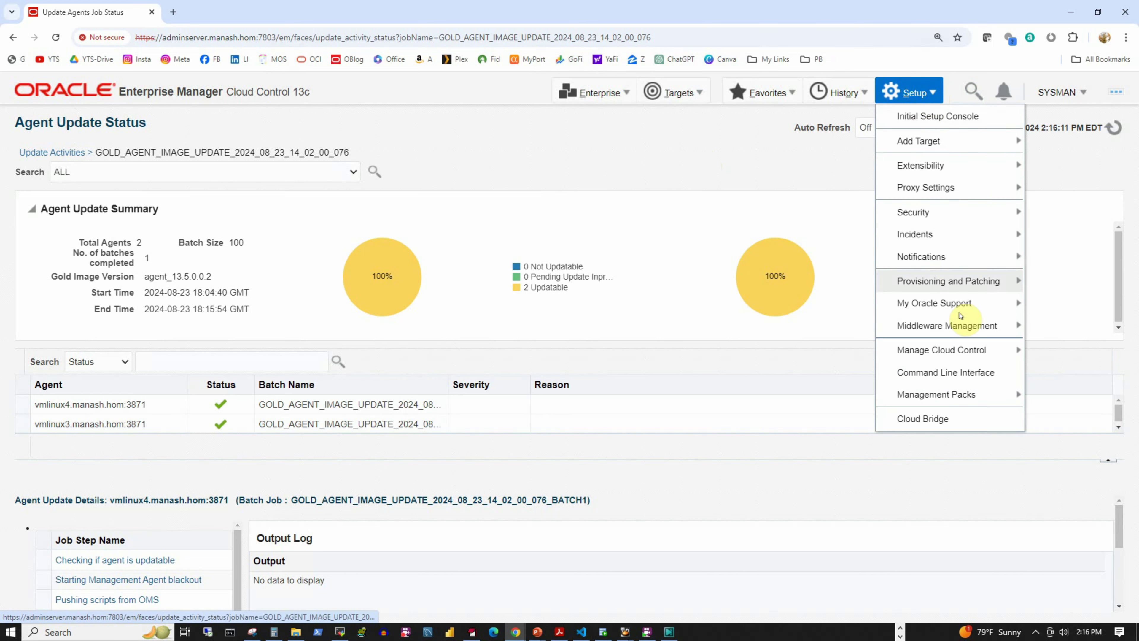
pyautogui.moveTo(943, 355)
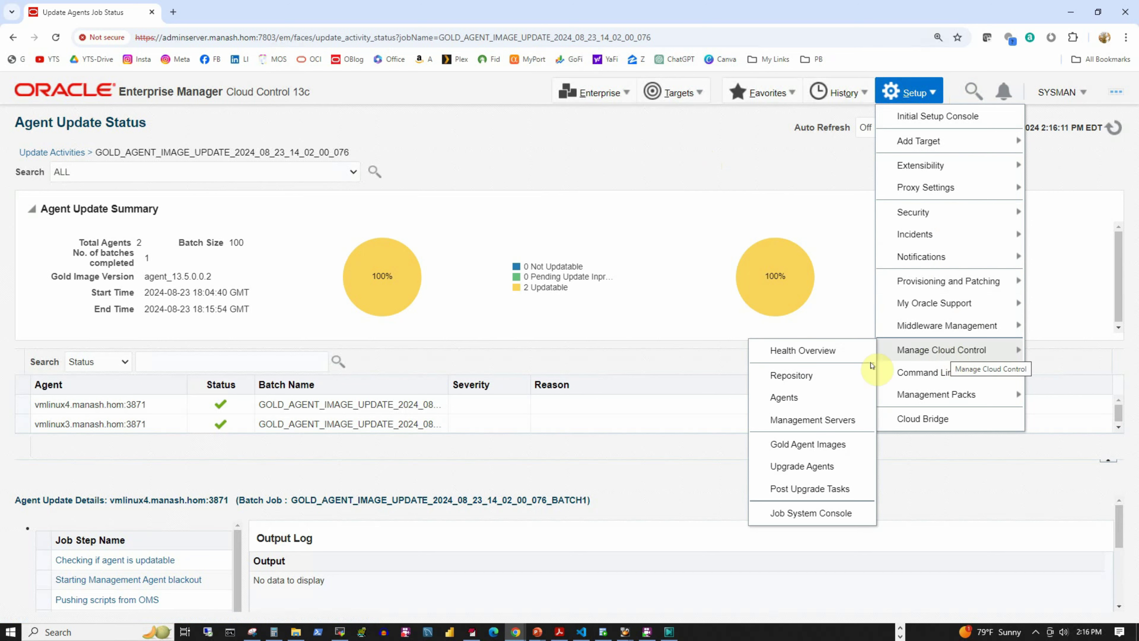
pyautogui.click(782, 444)
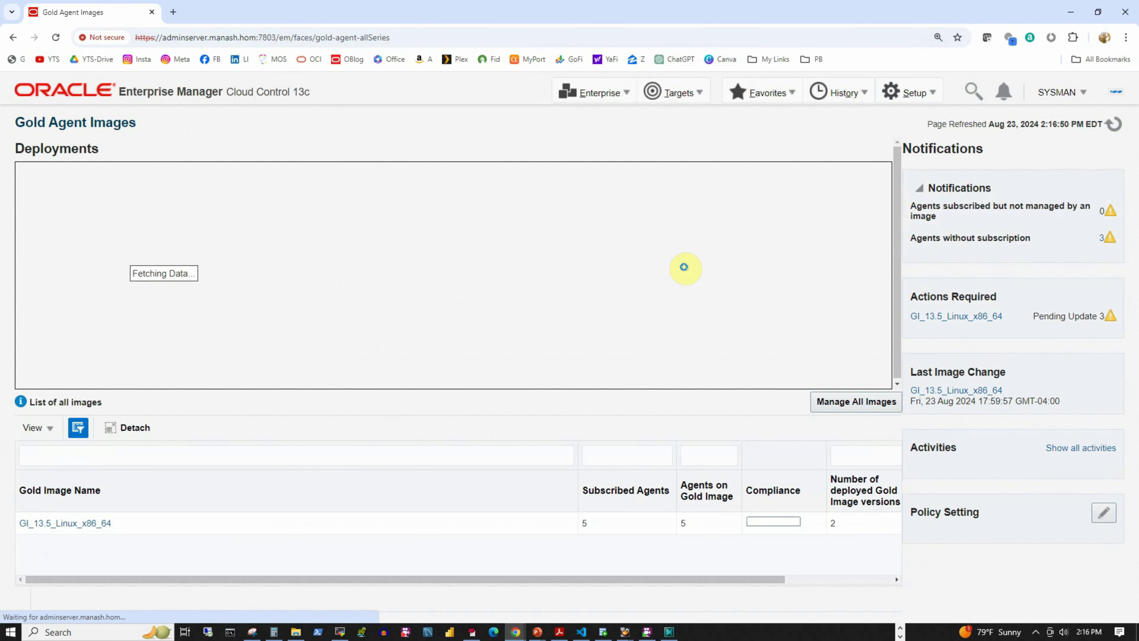
pyautogui.click(849, 401)
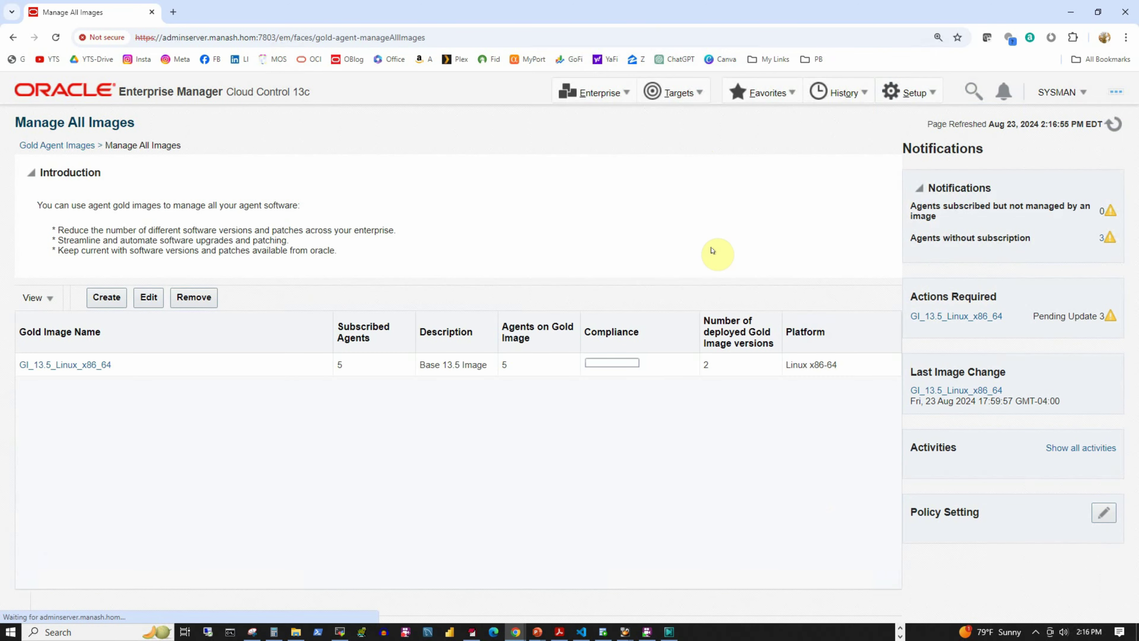
pyautogui.click(44, 364)
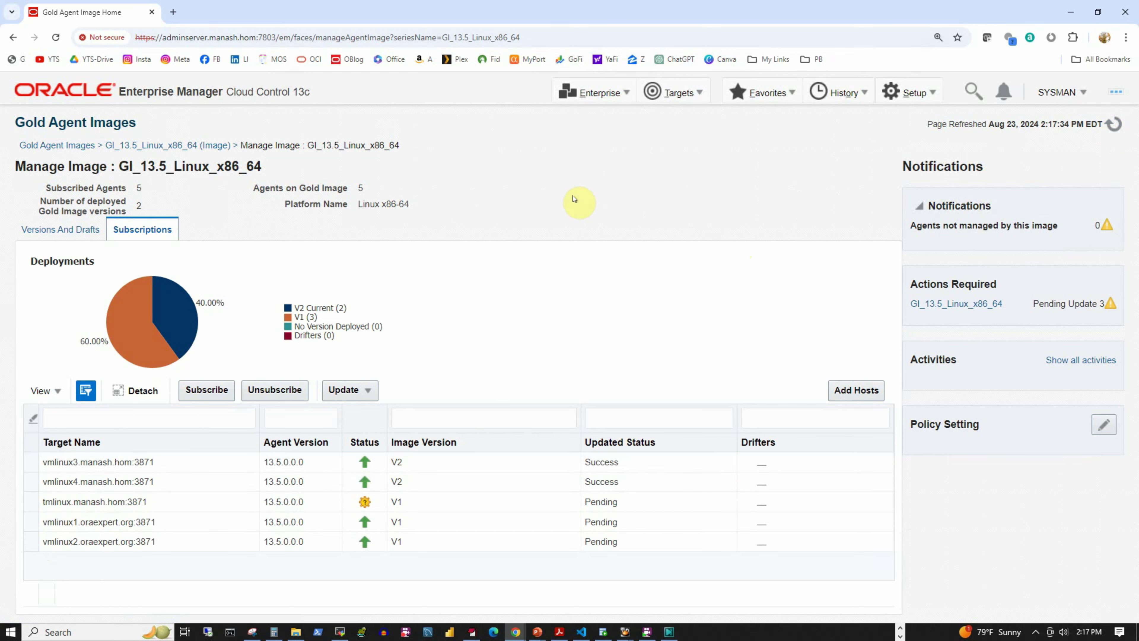
# - Bring up the list of all management agents via Setup > Manage Cloud Control > Agents
pyautogui.click(915, 93)
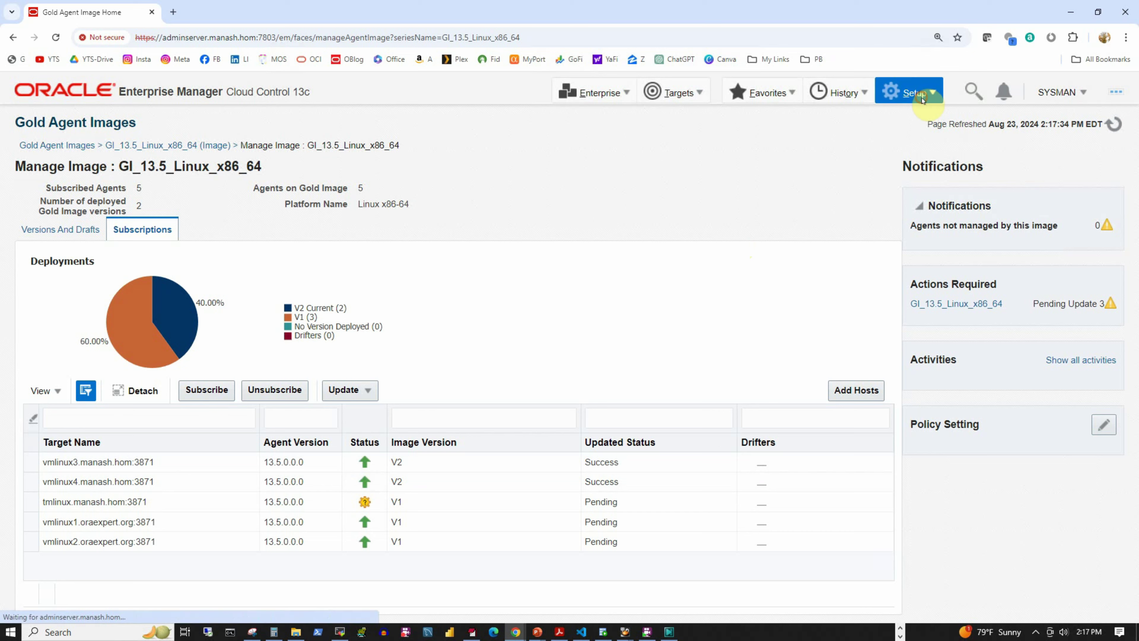
pyautogui.moveTo(942, 351)
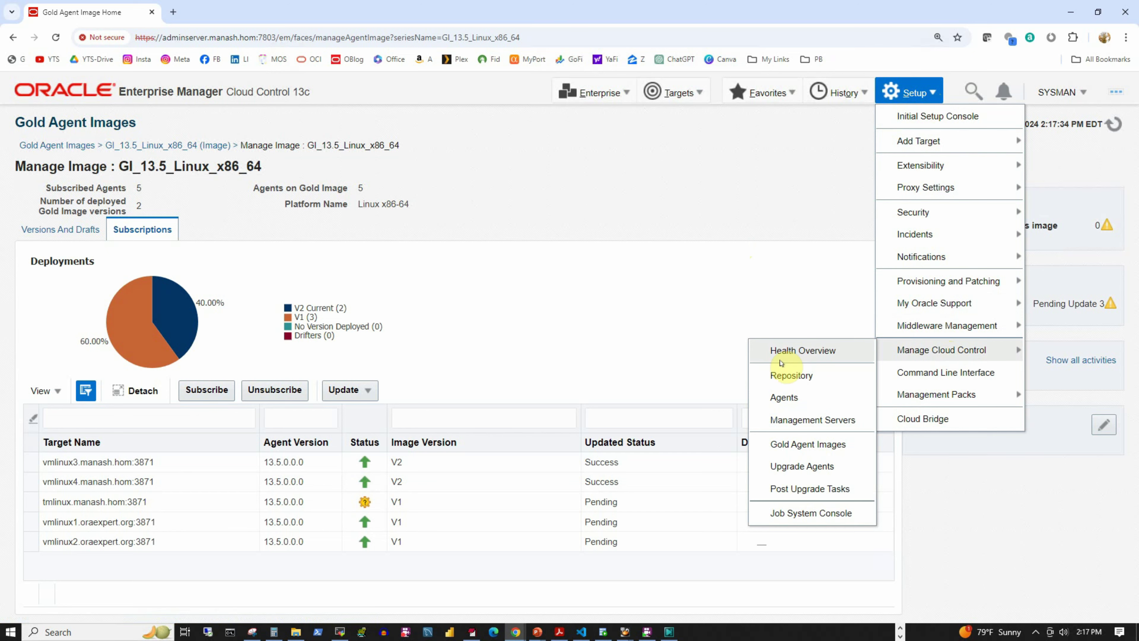
pyautogui.click(784, 397)
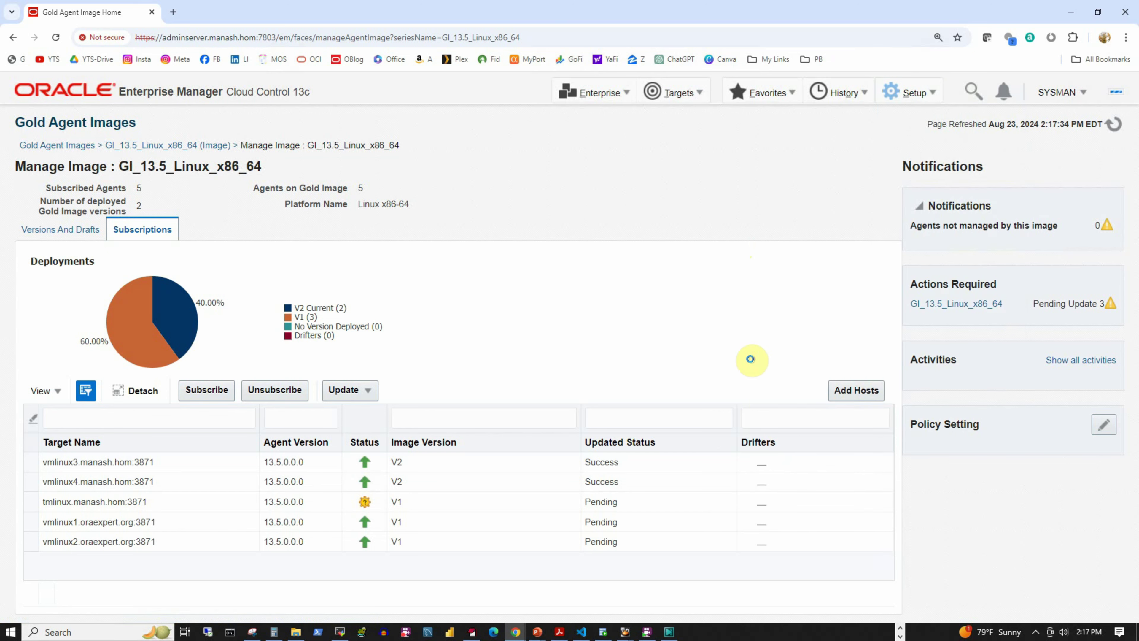